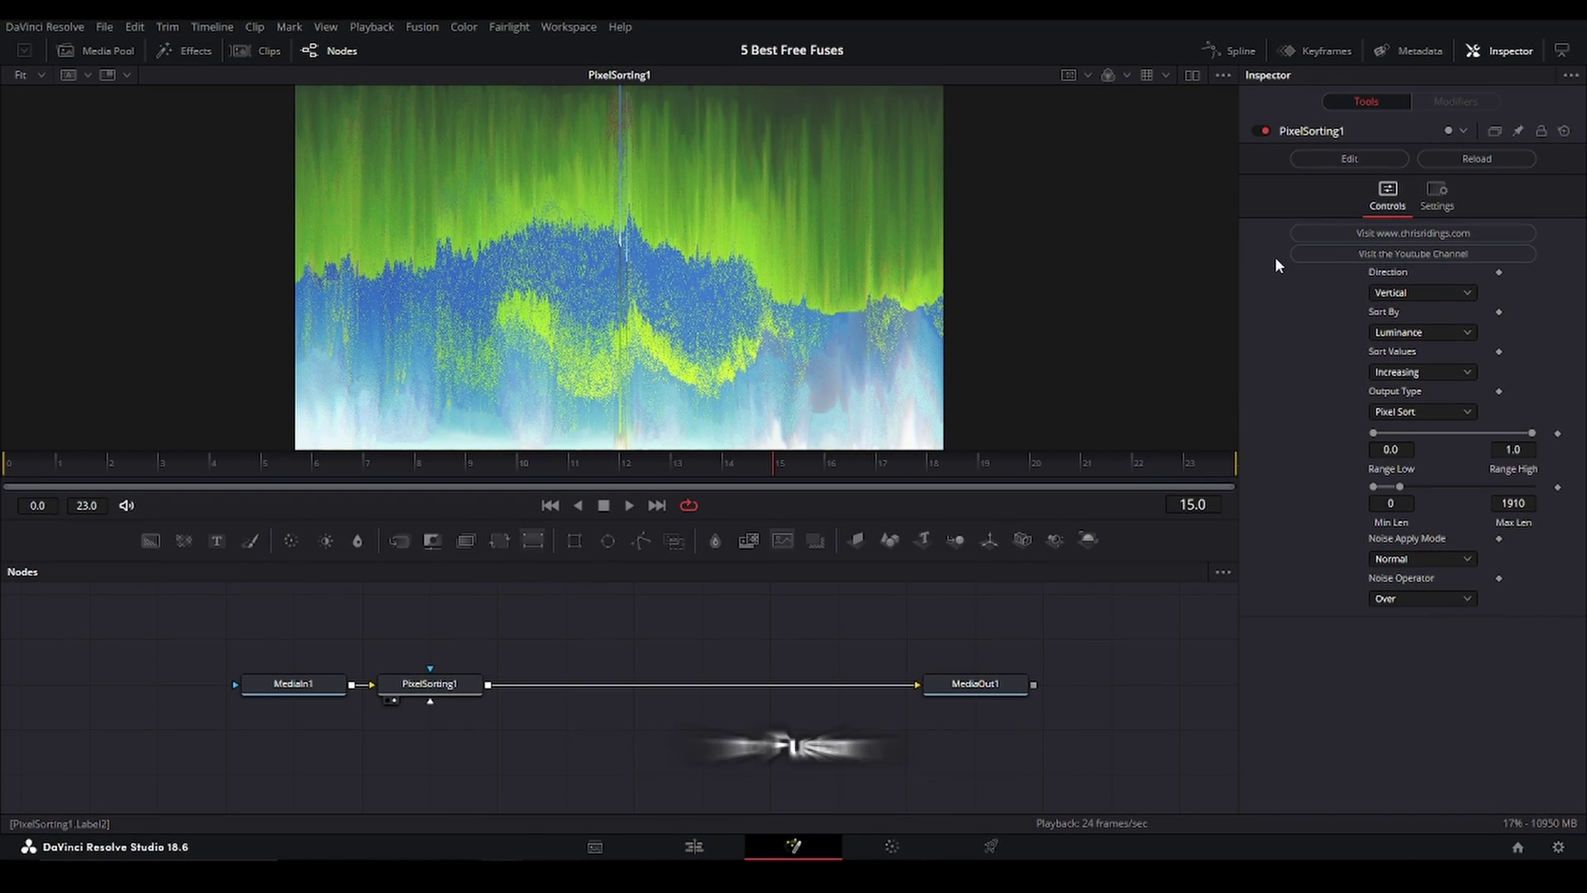
Open the PixelSorting fuse's source code and look through its input definitions
click(1335, 152)
scroll(945, 320, down, 8)
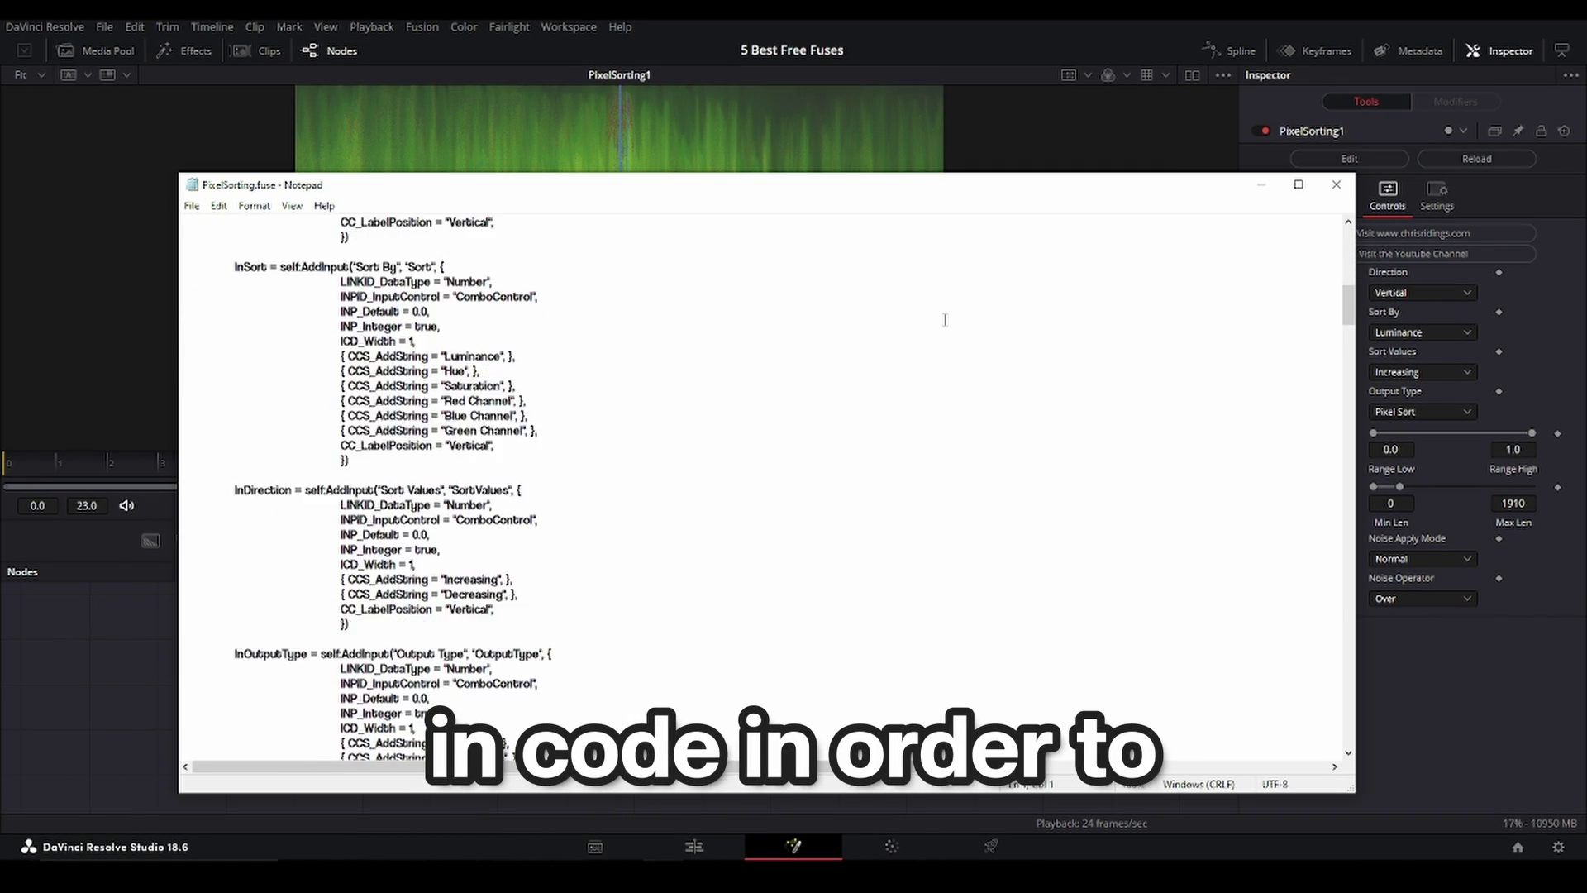
scroll(945, 320, down, 10)
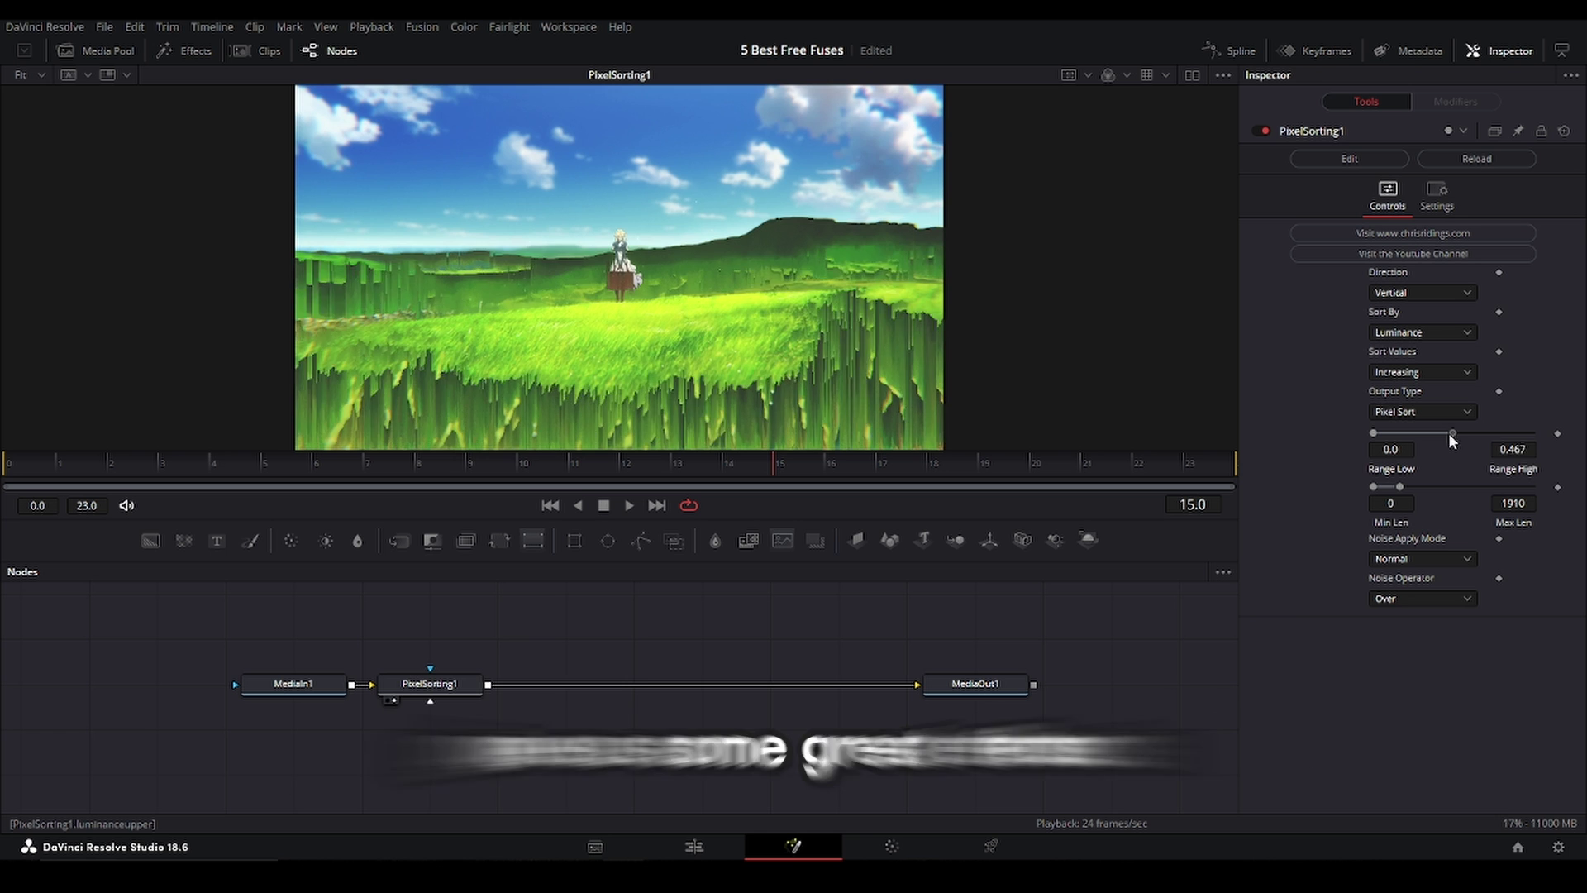
drag(1449, 433, 1530, 432)
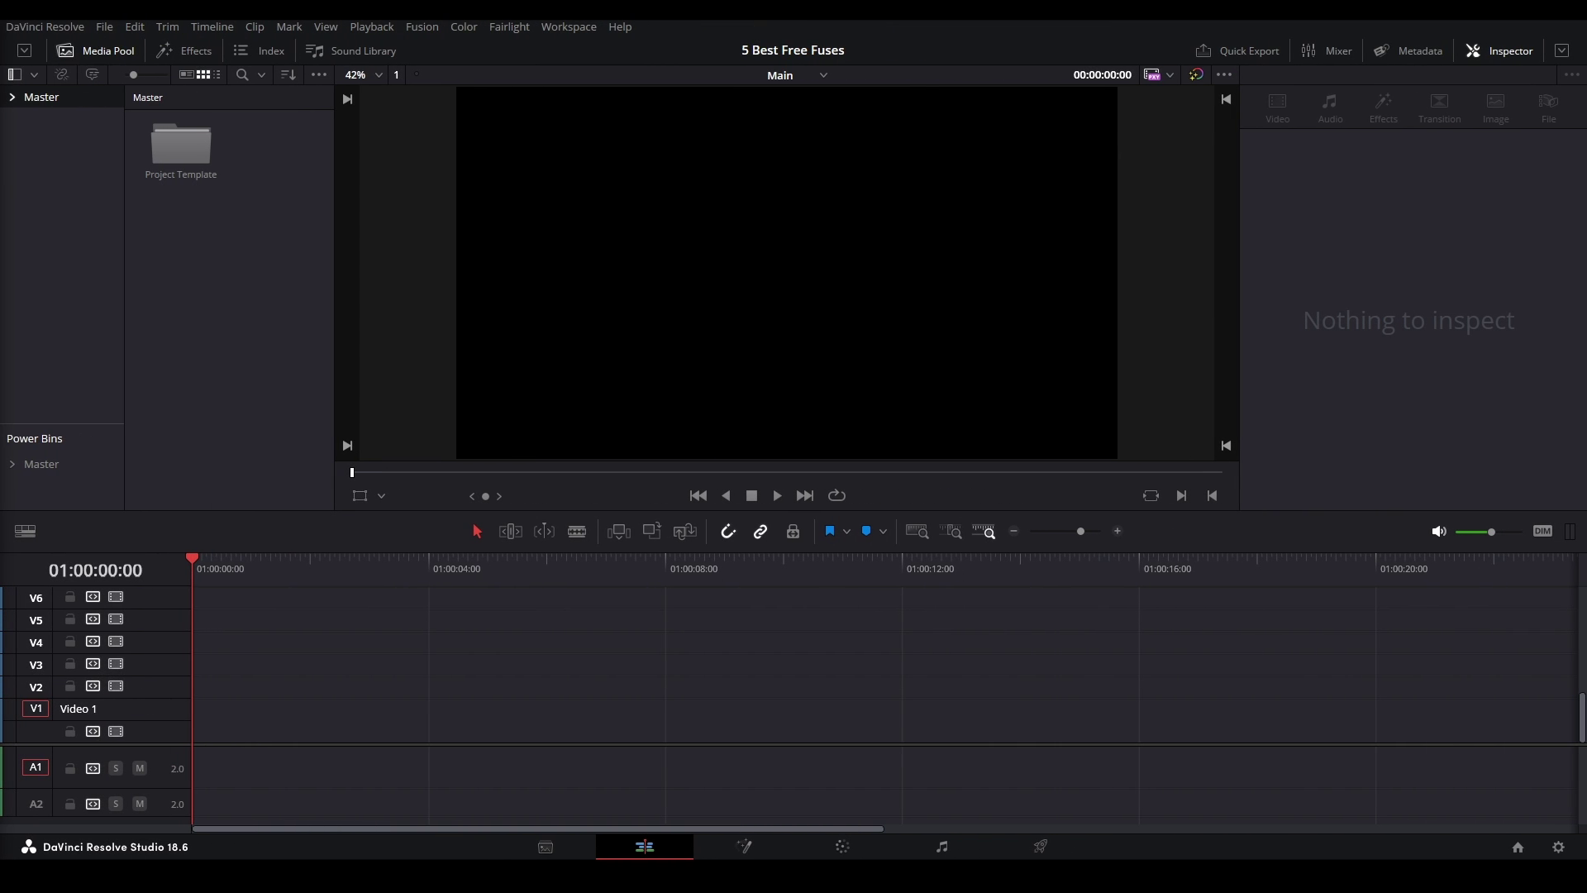
Open the application's Preferences window
click(73, 27)
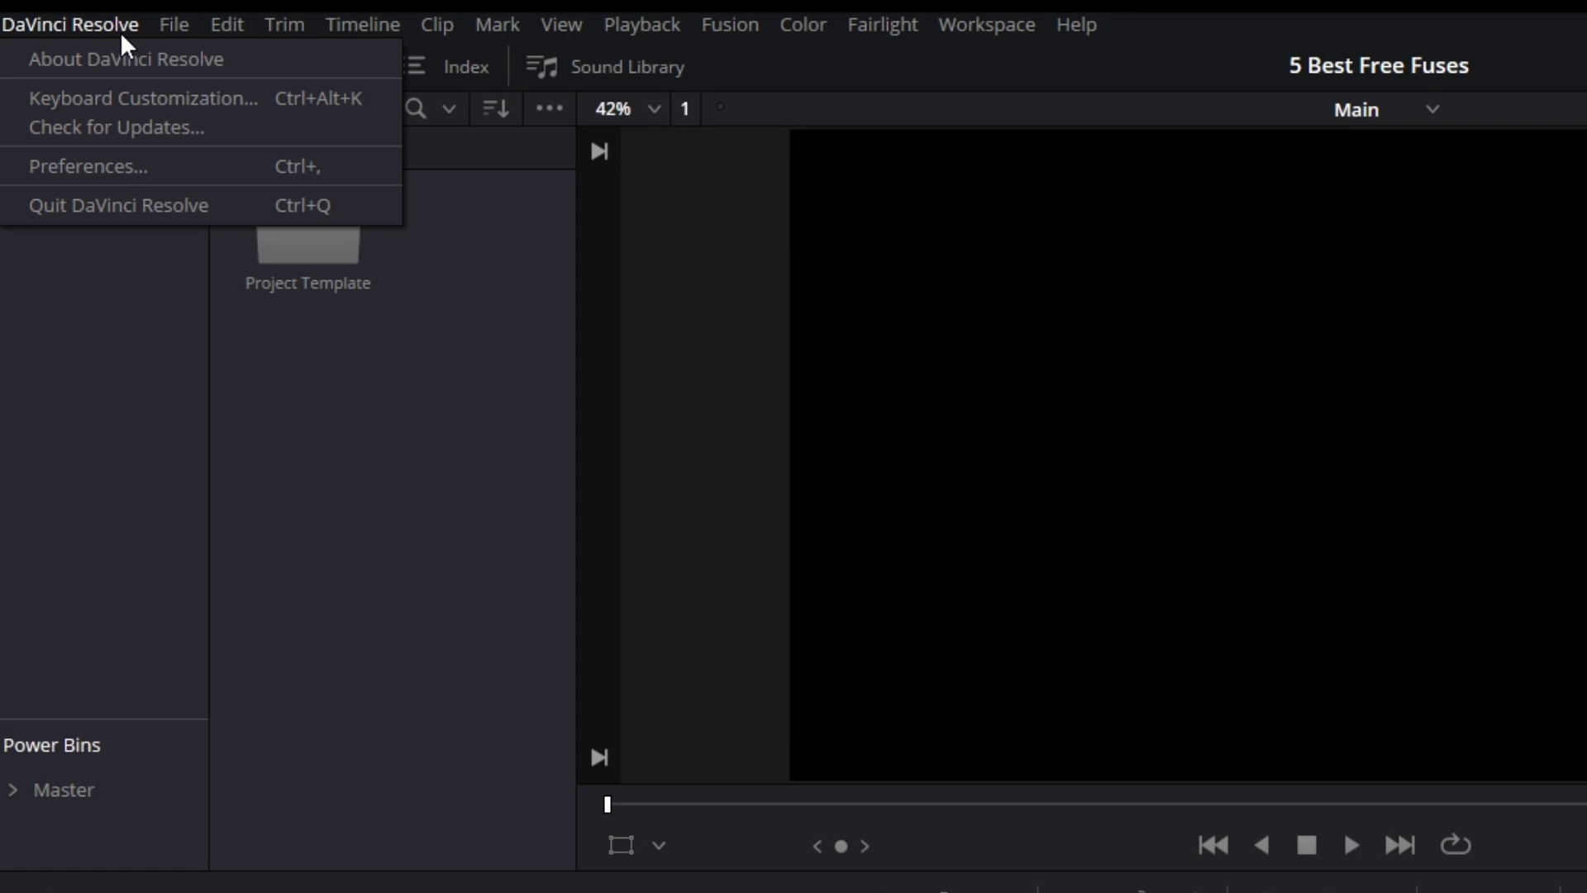
click(159, 169)
click(387, 344)
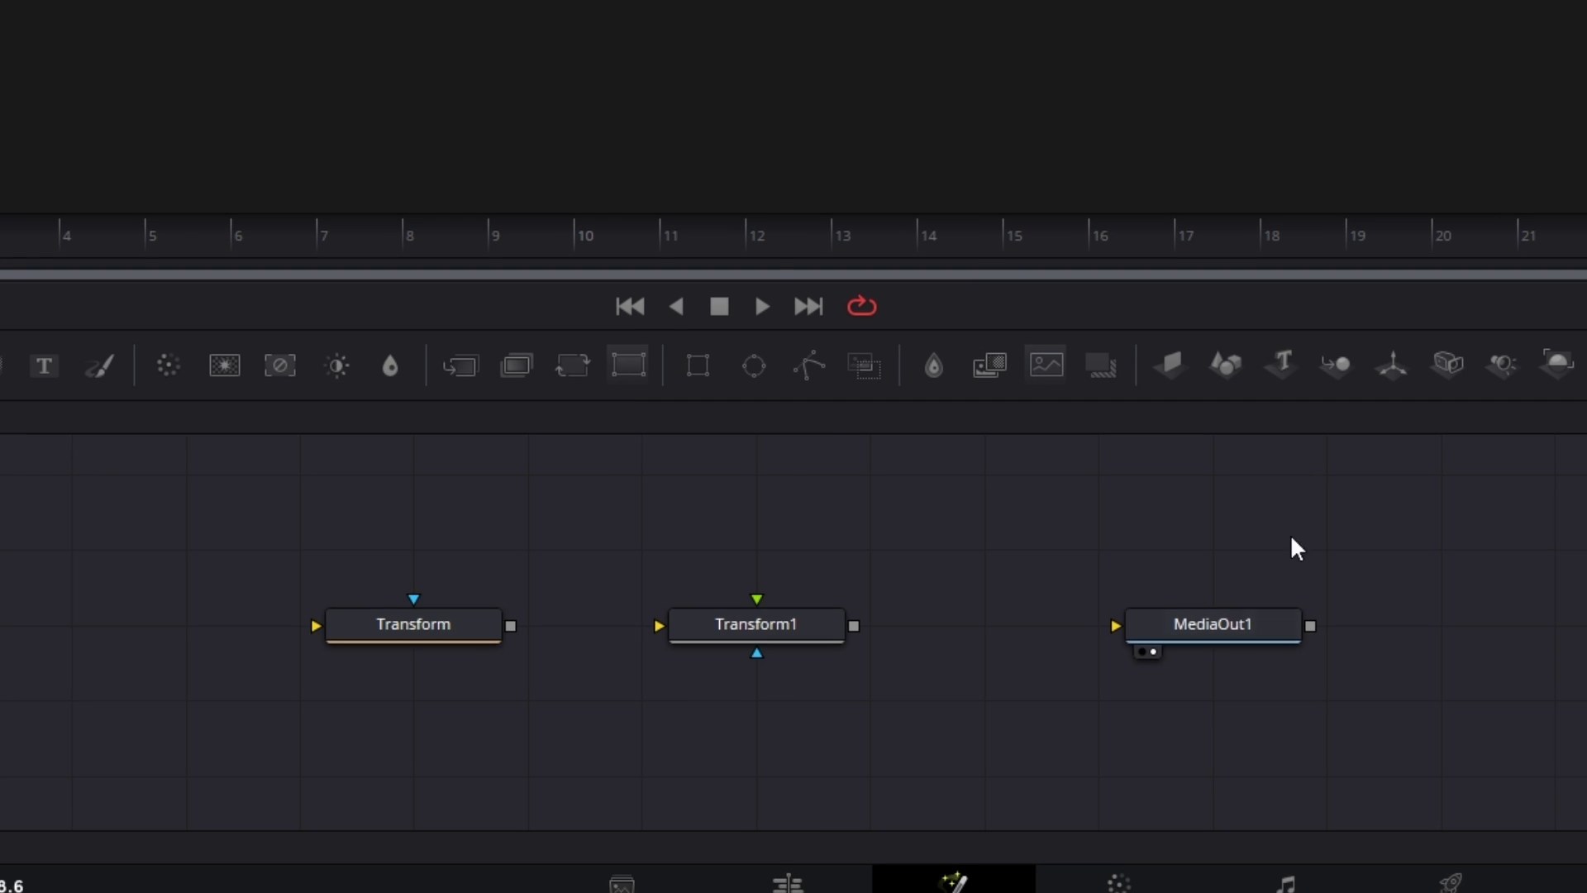
Select the Transform node and the Transform1 node in the node graph to compare them
click(414, 631)
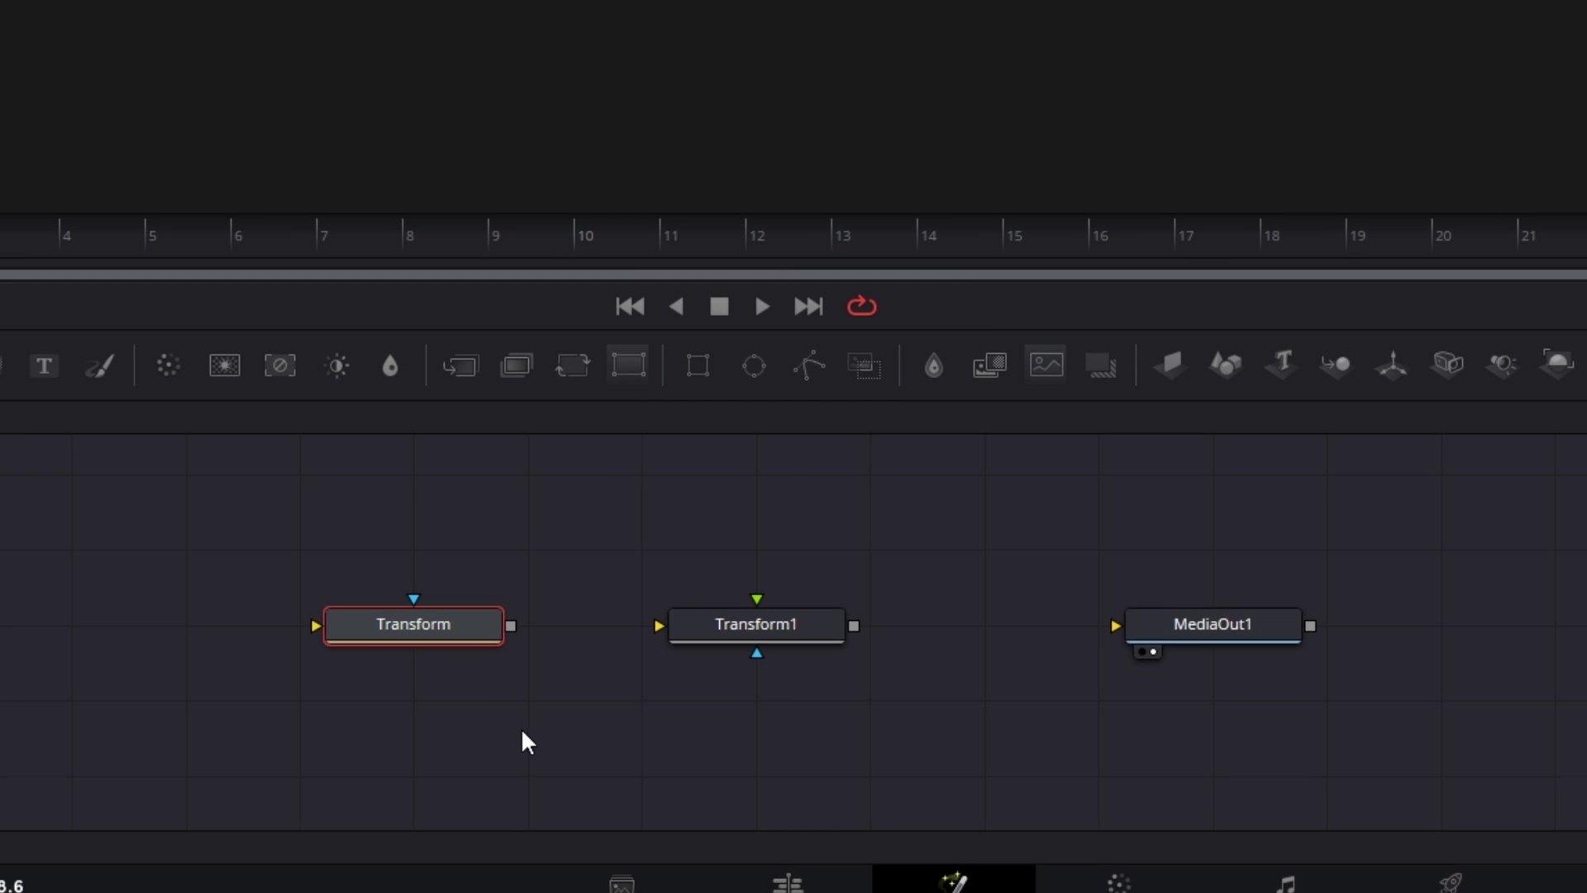
click(827, 638)
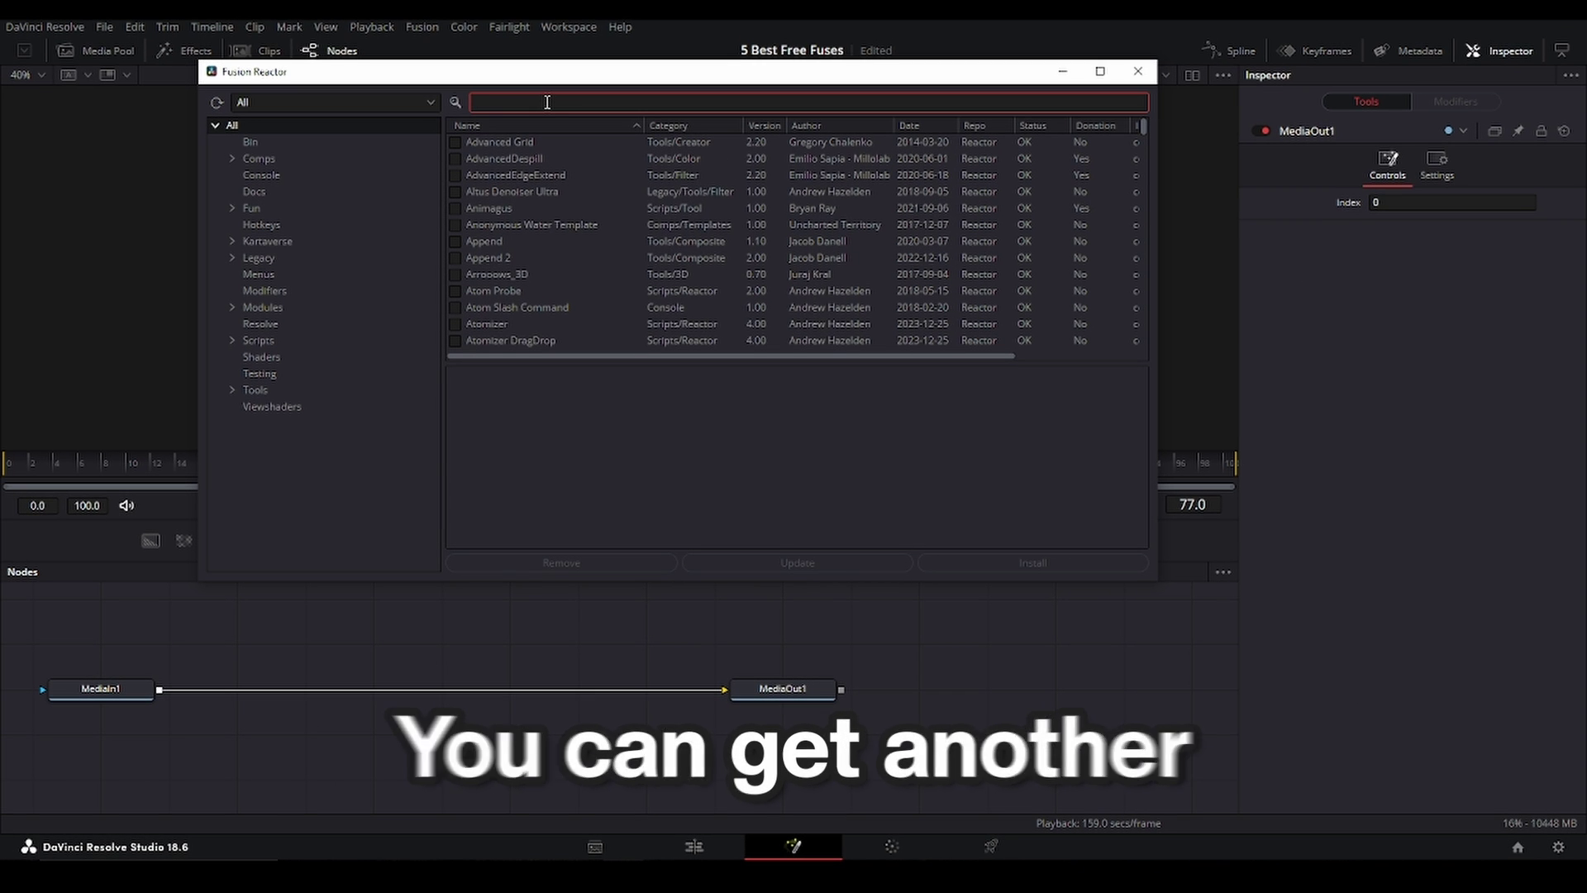
Search Reactor for "Krokodo" and inspect the Krokodove plugin packages
text(Krokodo)
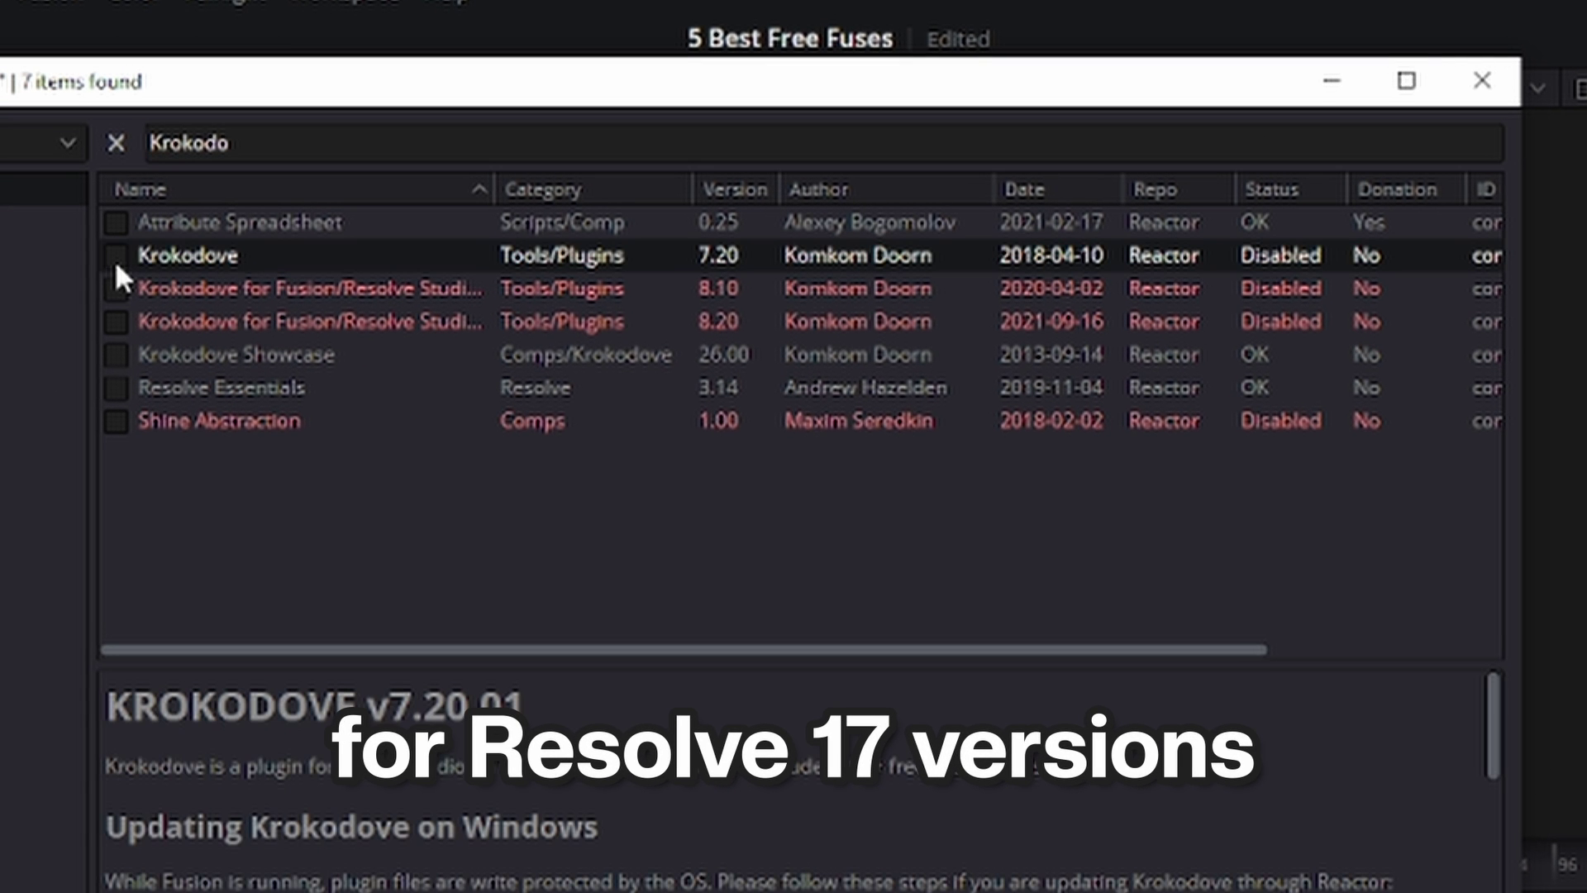
click(457, 172)
click(121, 324)
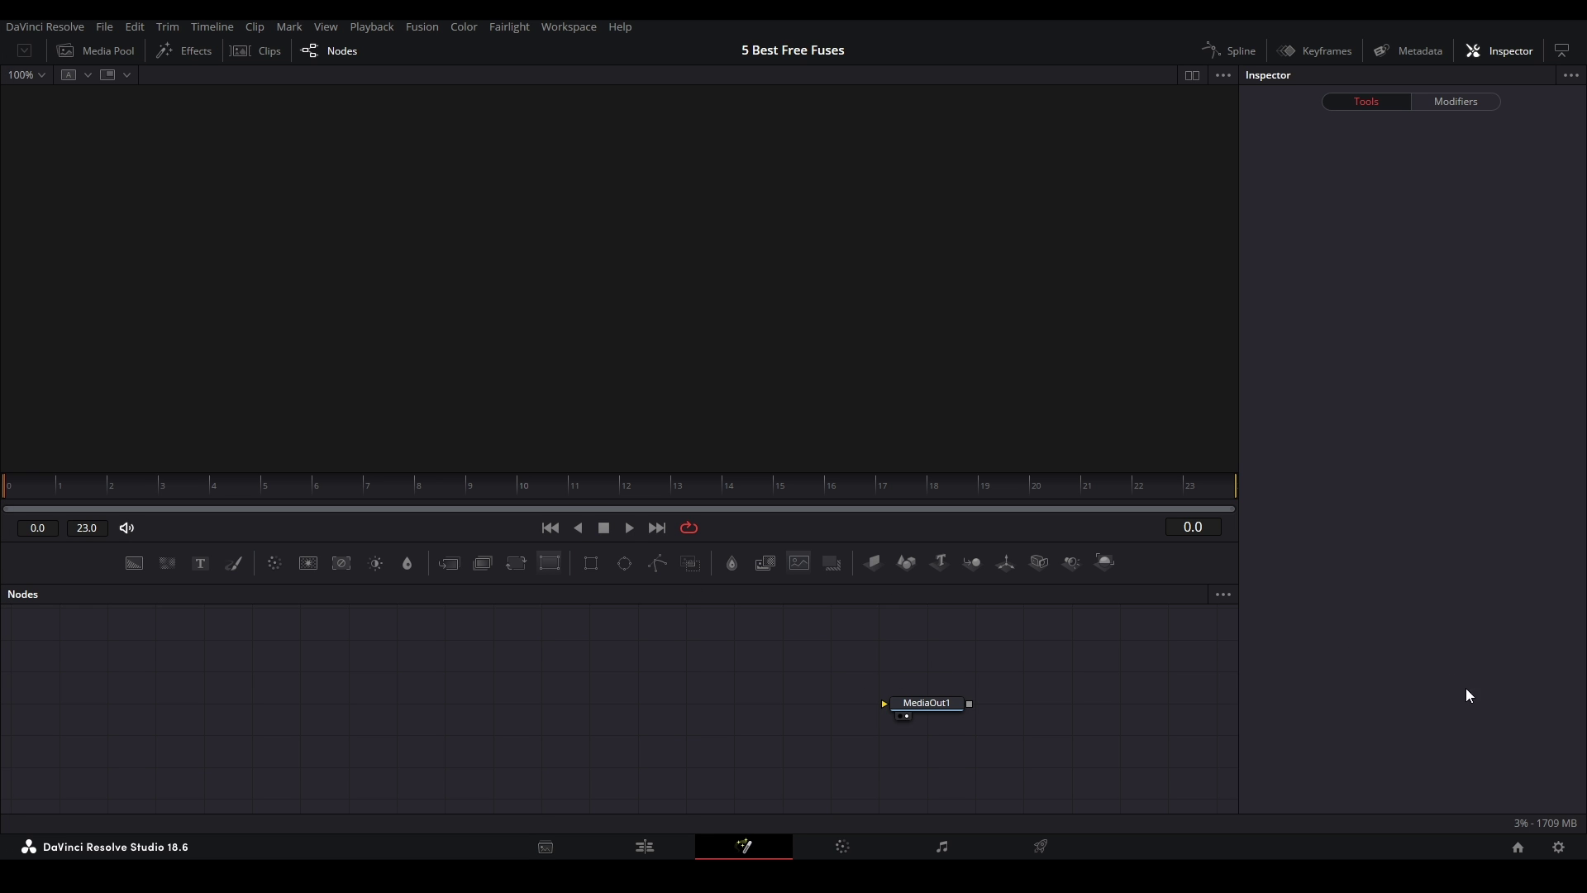
Open the user AppData Fuses folder from the Fuses entry of the Path Map in the Fusion settings
double_click(1554, 826)
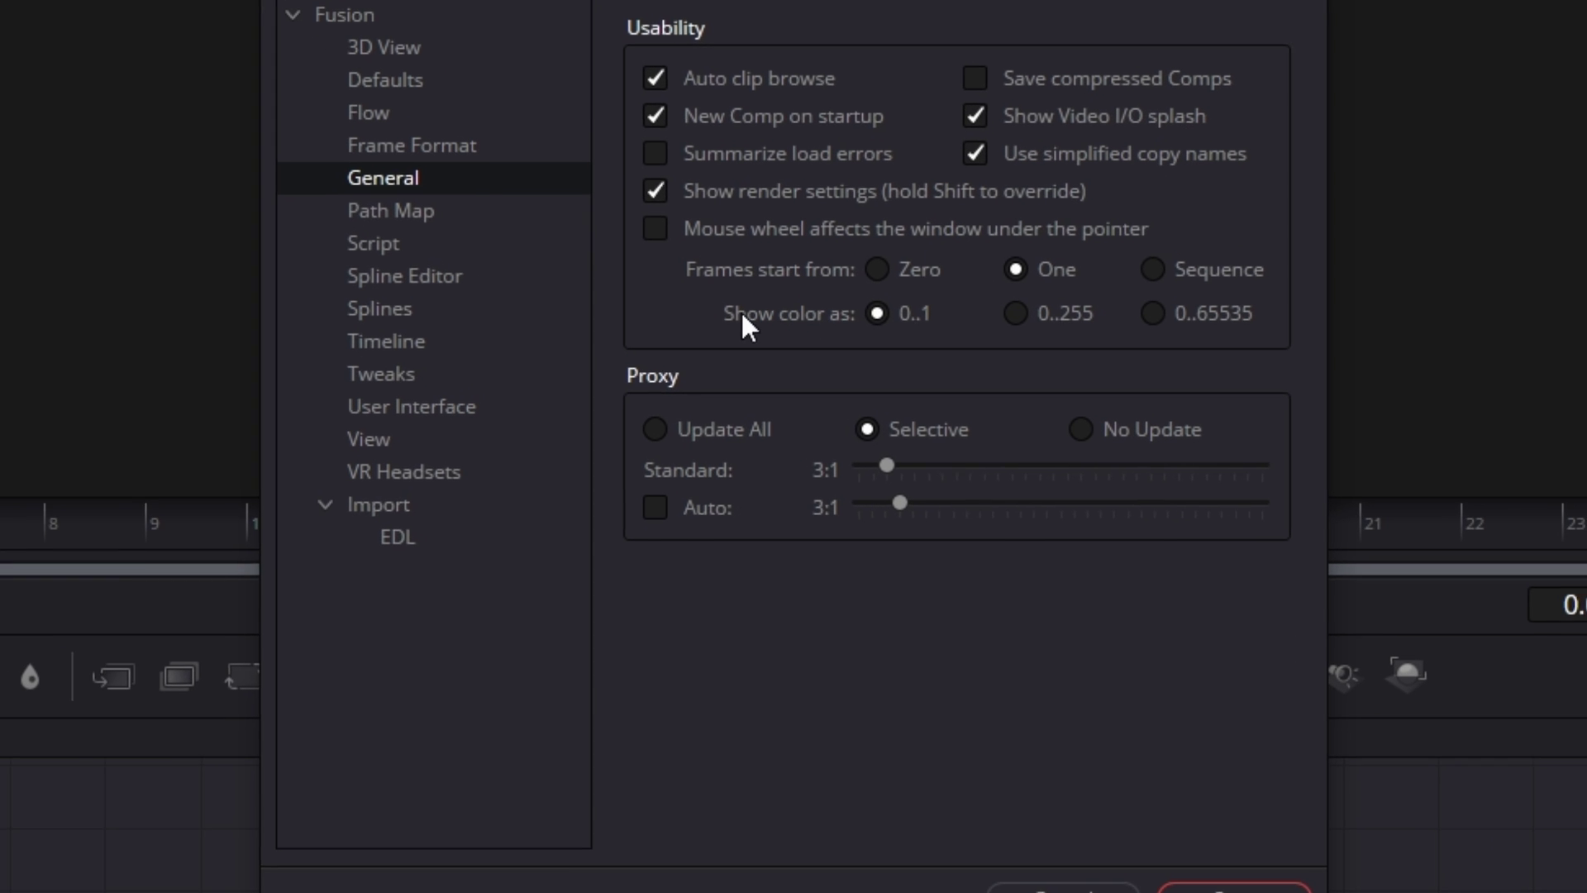
click(454, 230)
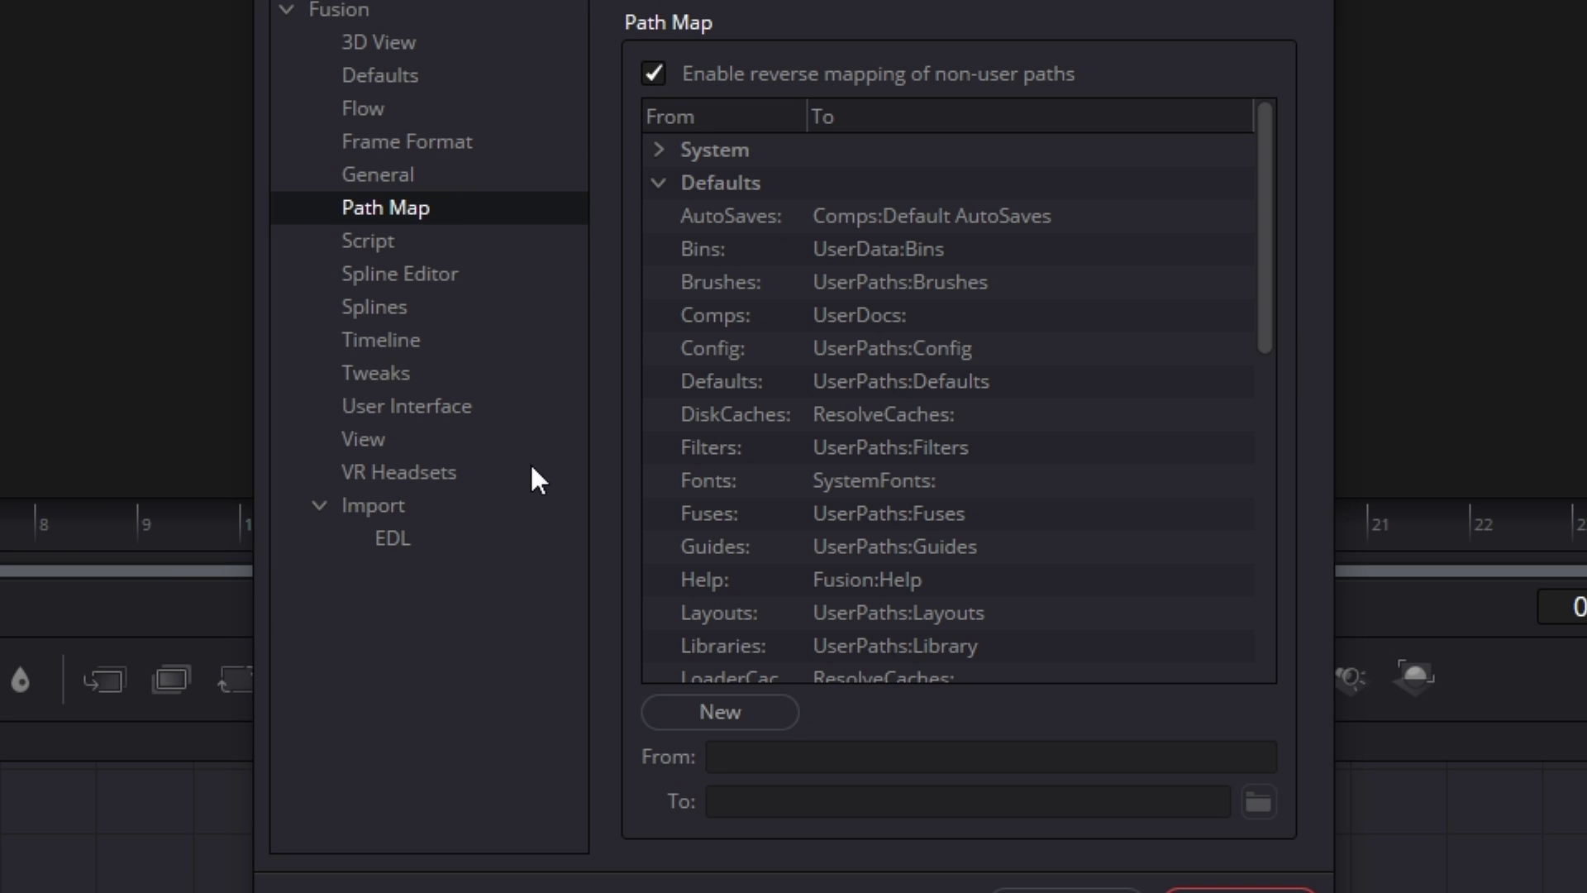
mouse_move(870, 514)
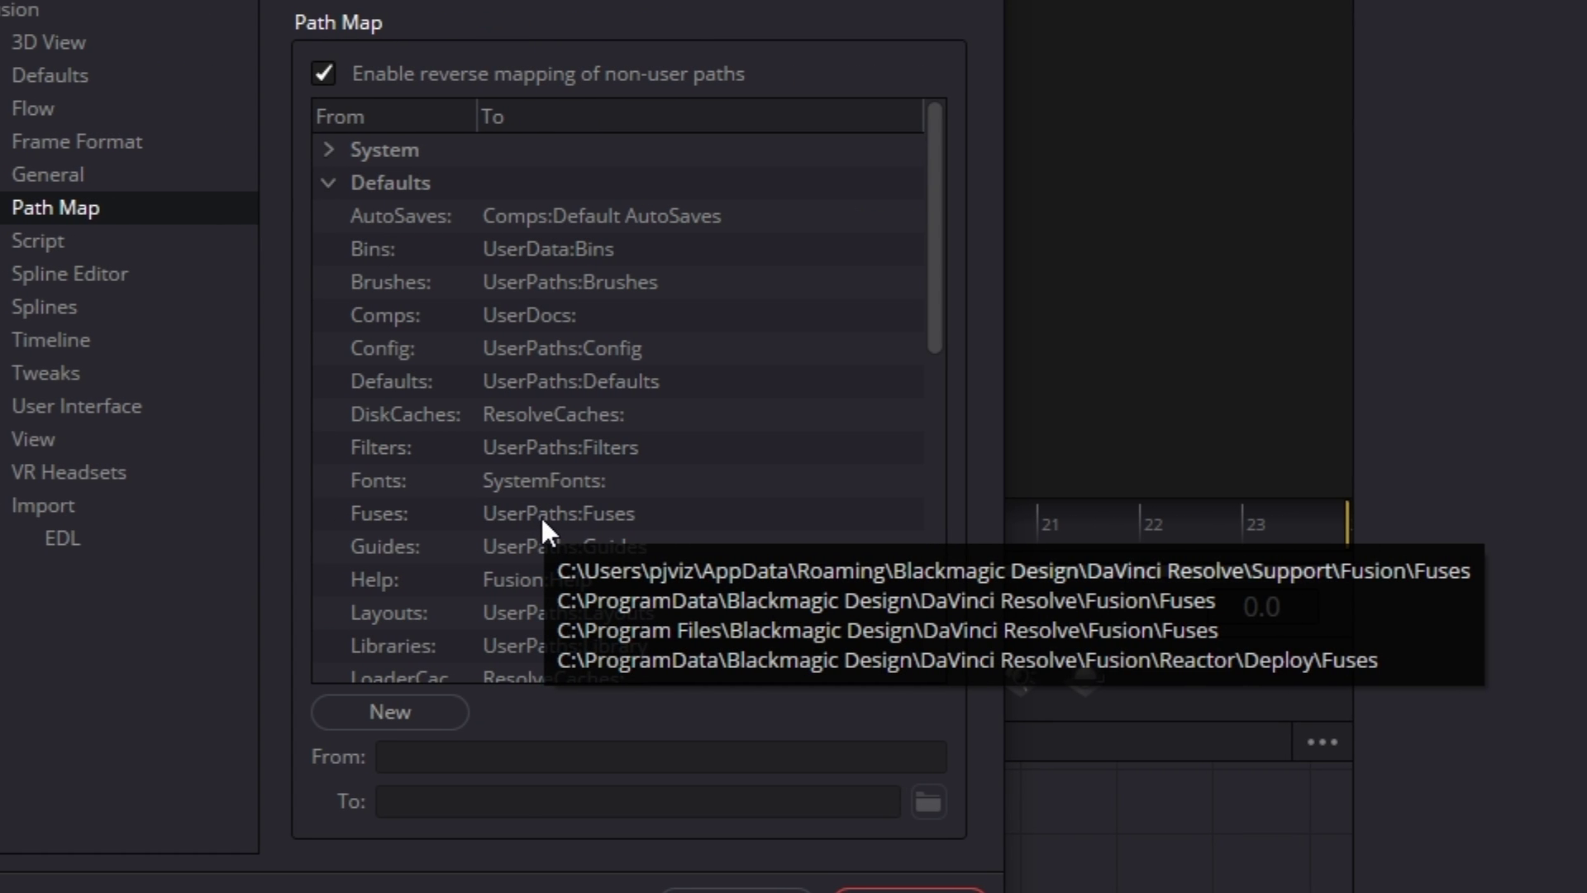
right_click(543, 522)
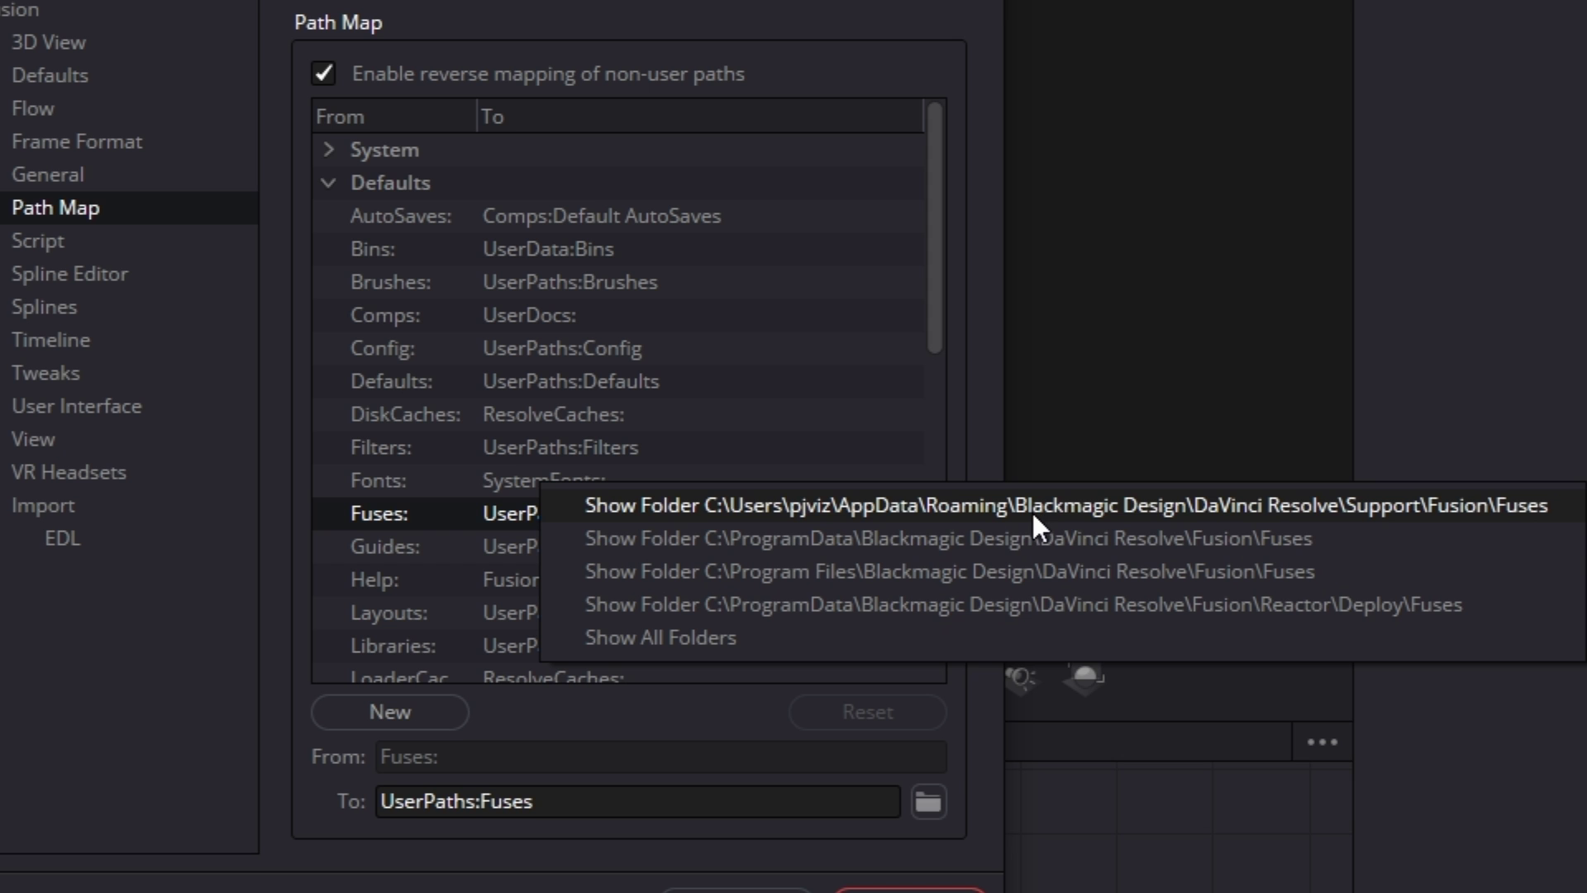
click(1476, 501)
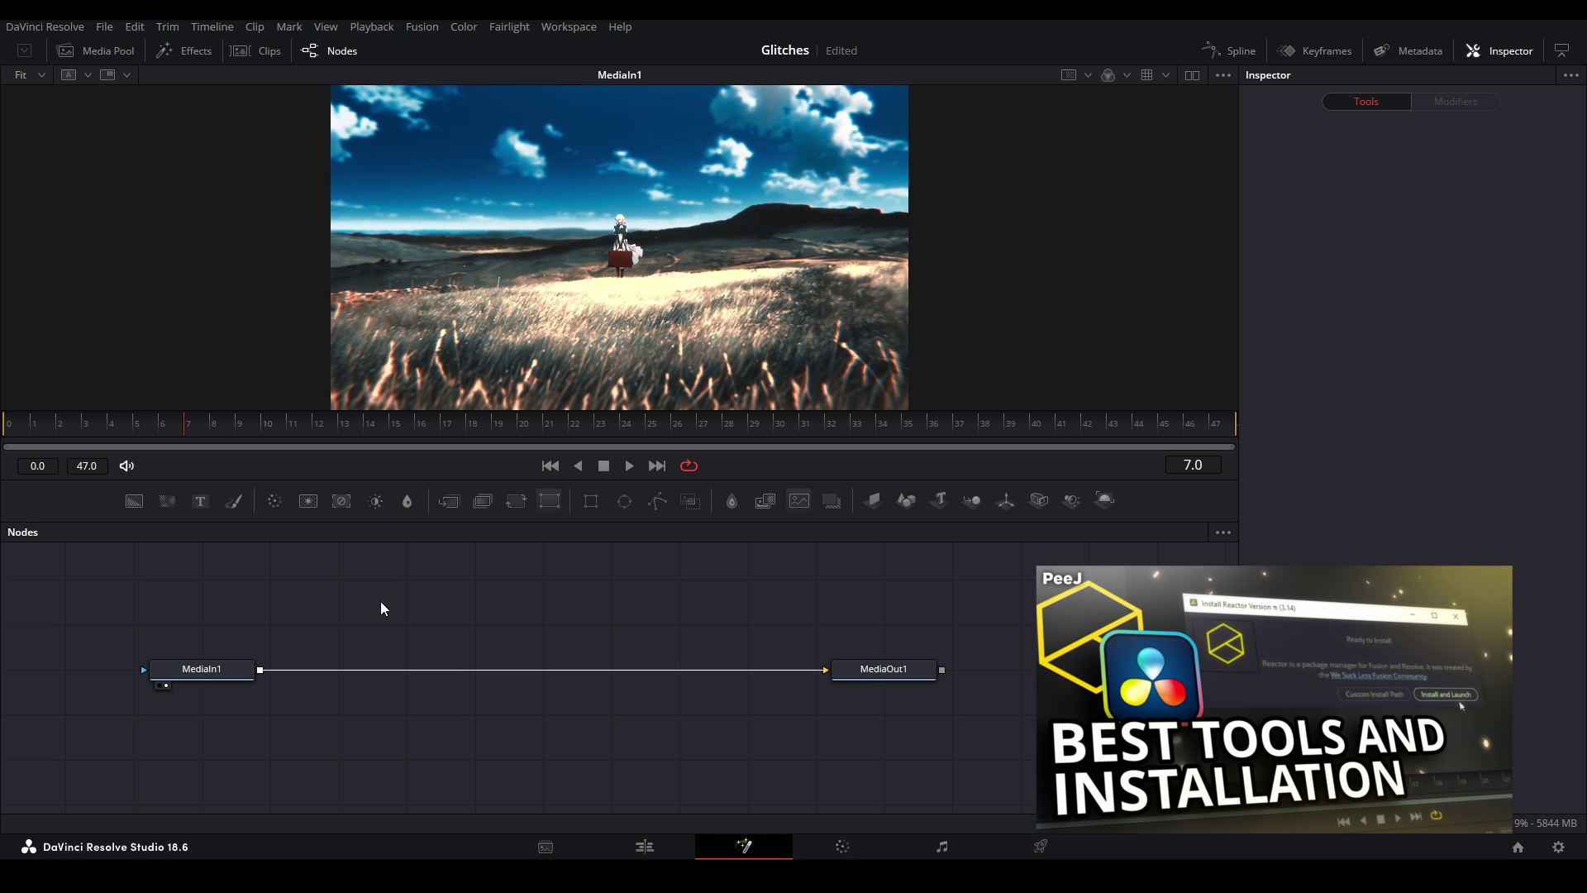
Open the Reactor package manager, search it for "xfchroma" to check the XfChroma Fuse, and close it
click(592, 27)
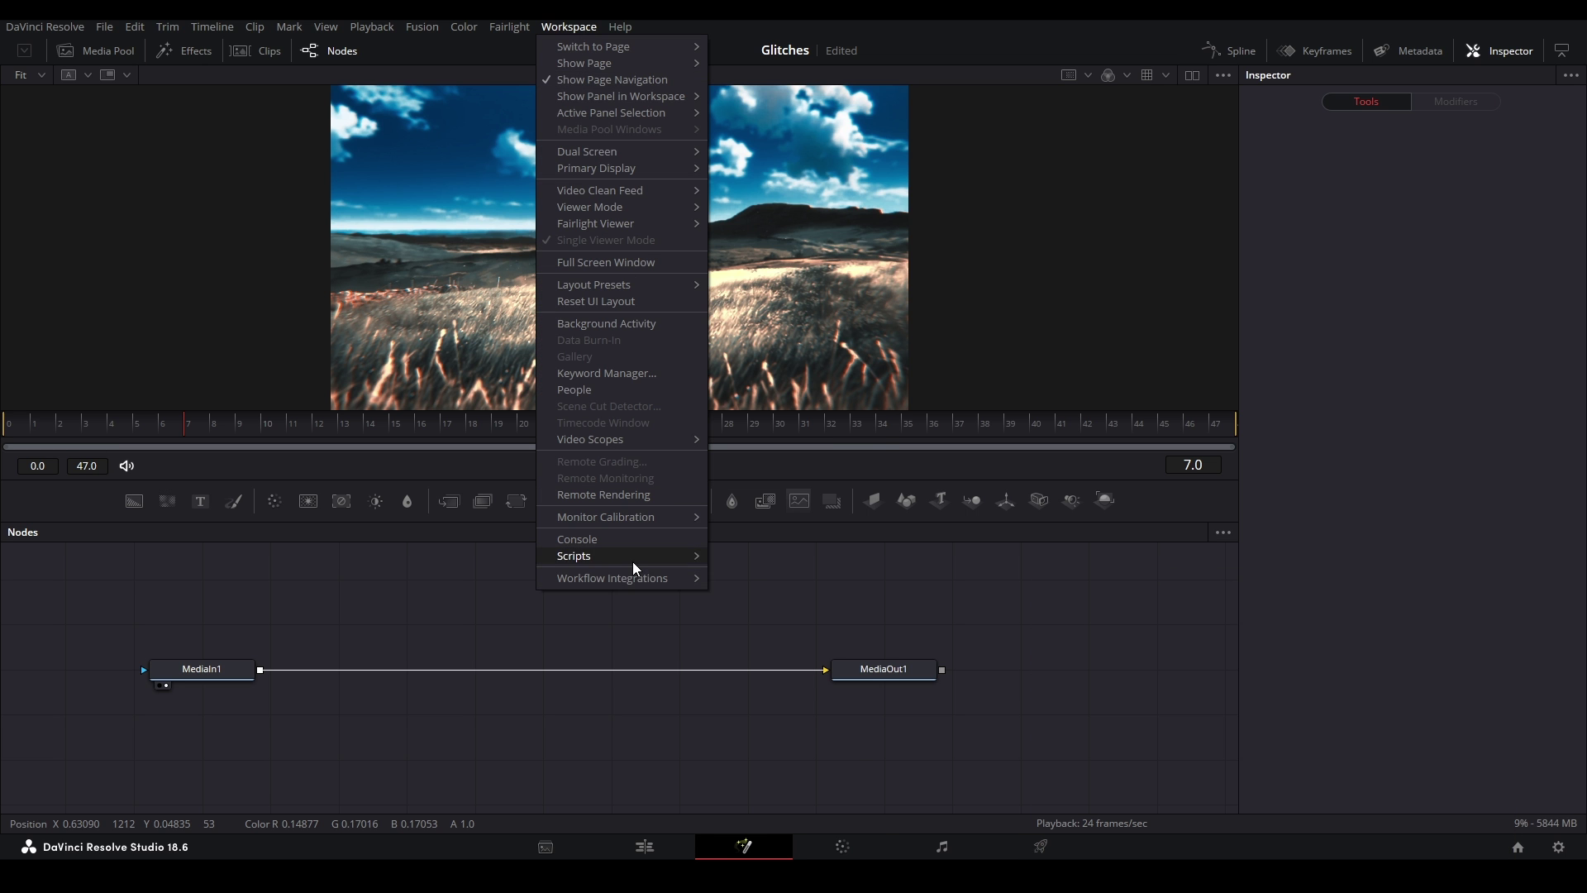
mouse_move(632, 563)
mouse_move(815, 829)
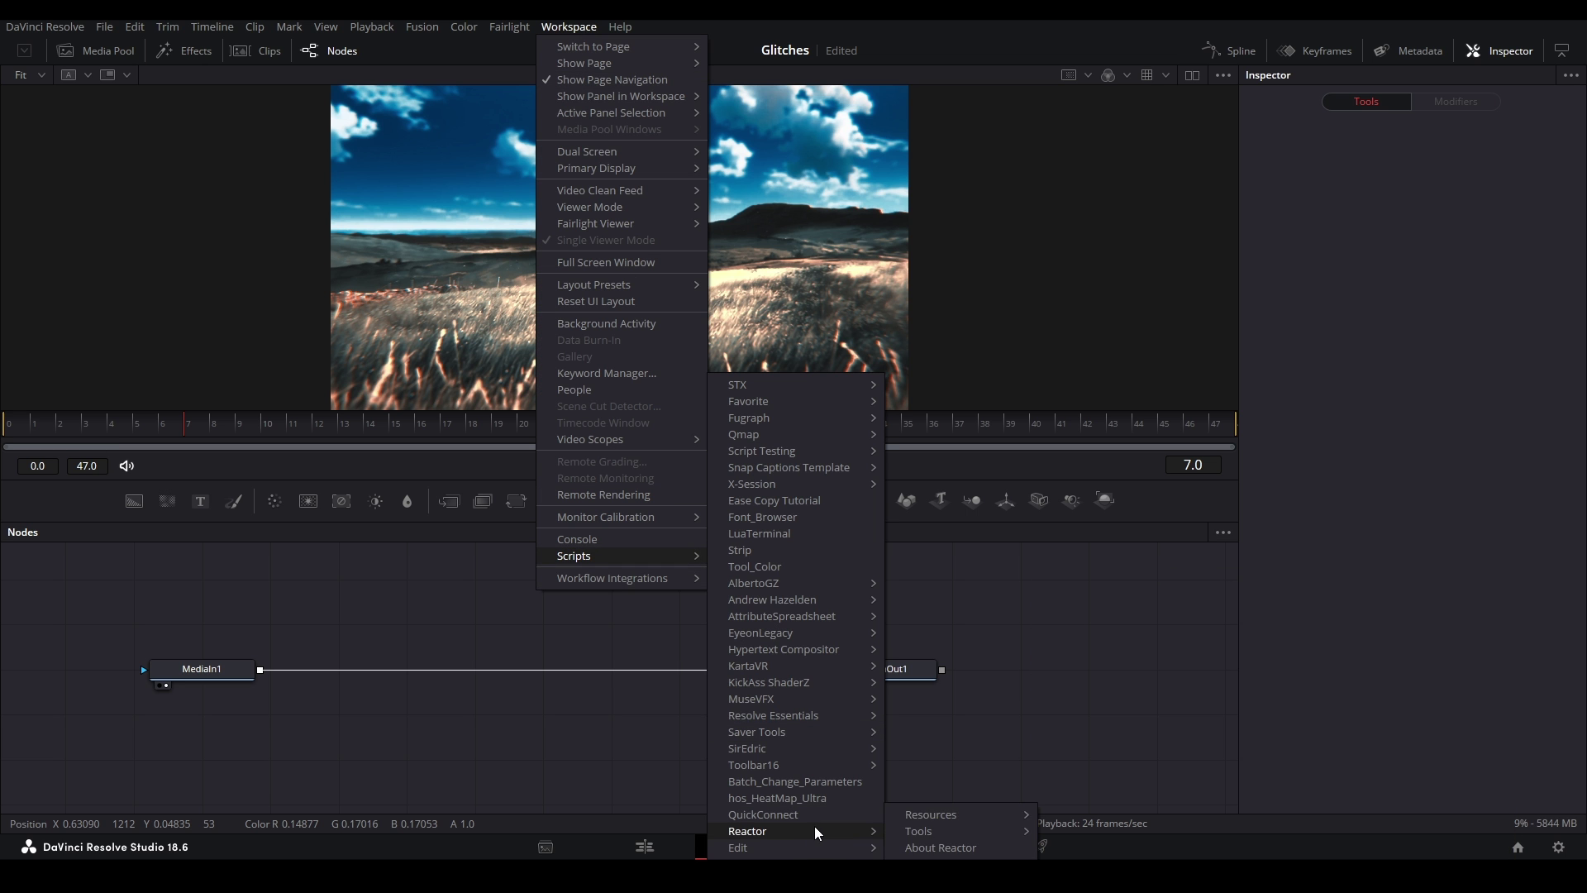
click(943, 848)
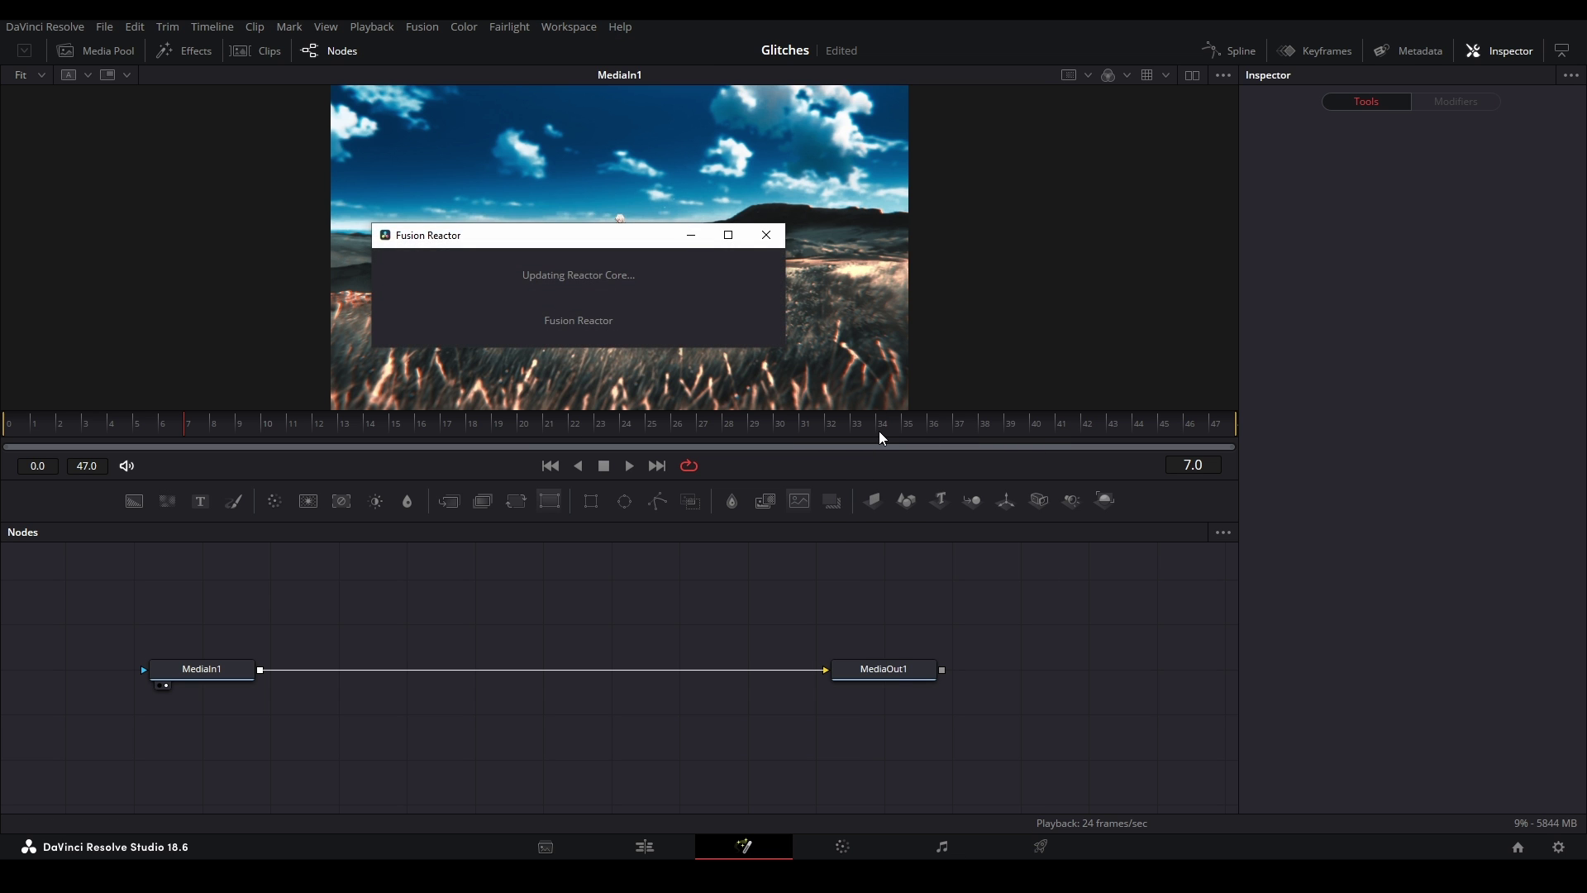
text(xfchroma)
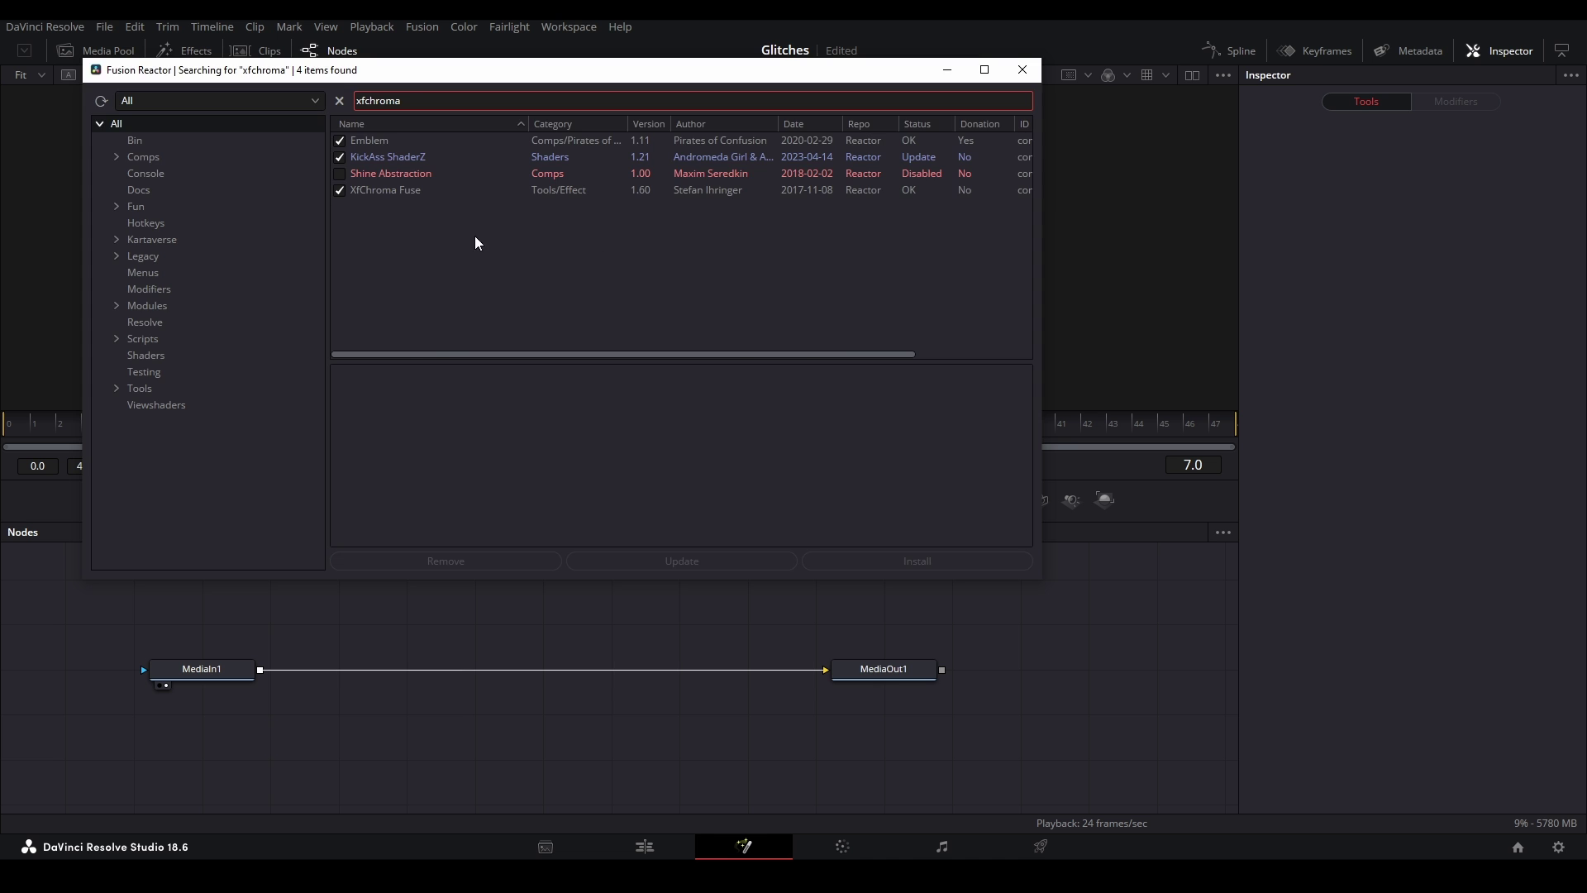
click(1023, 70)
Add an XfChroma Fuse node directly after MediaIn1
click(201, 674)
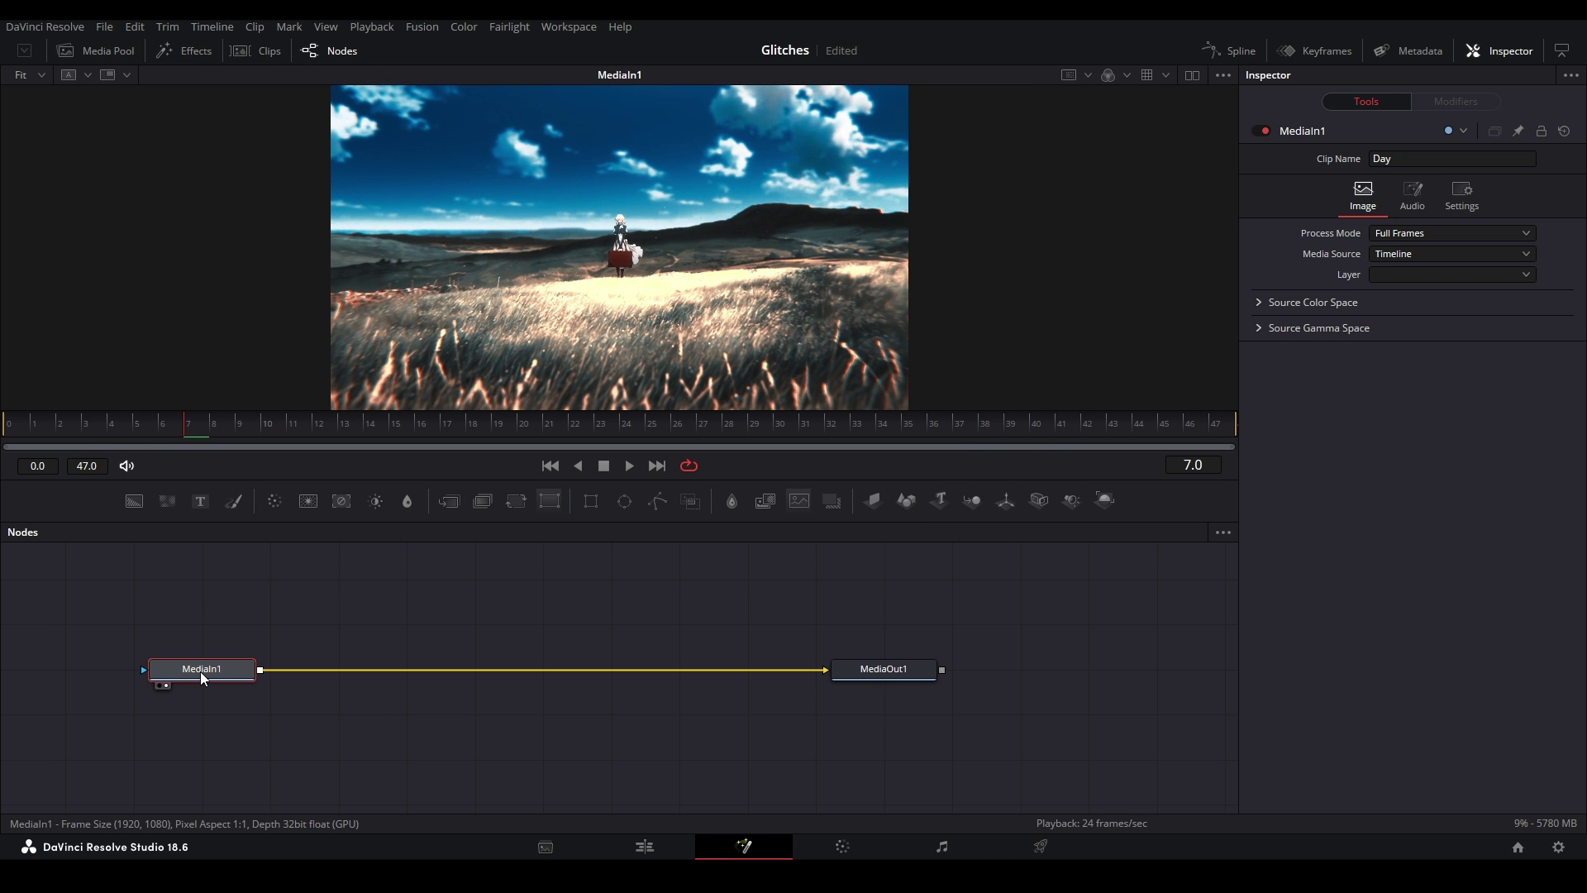
key(shift+space)
text(xfchroma)
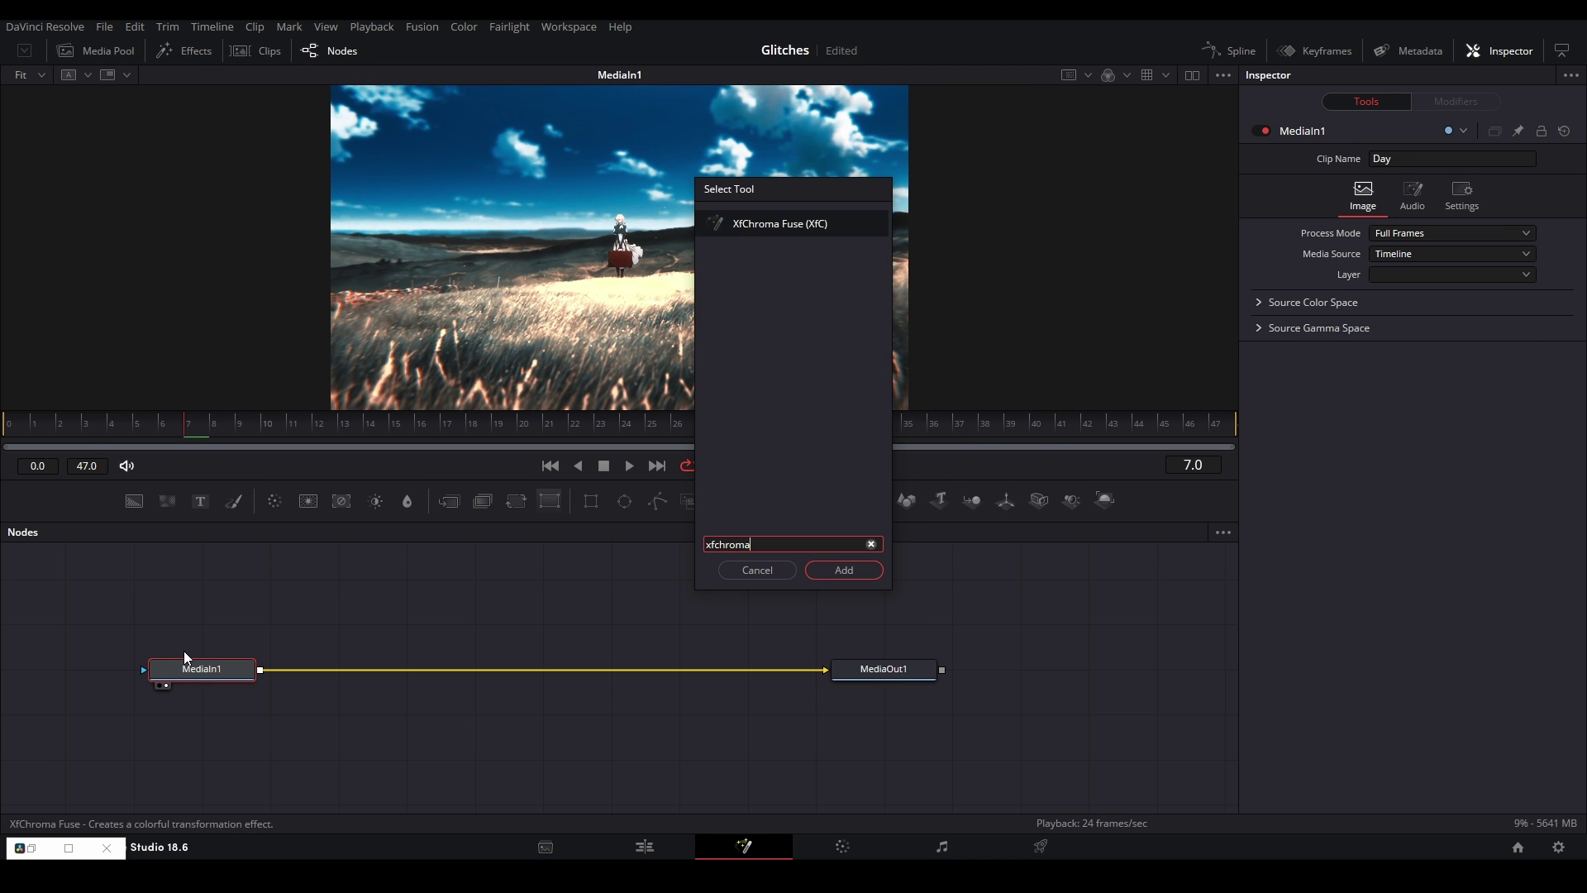
key(Return)
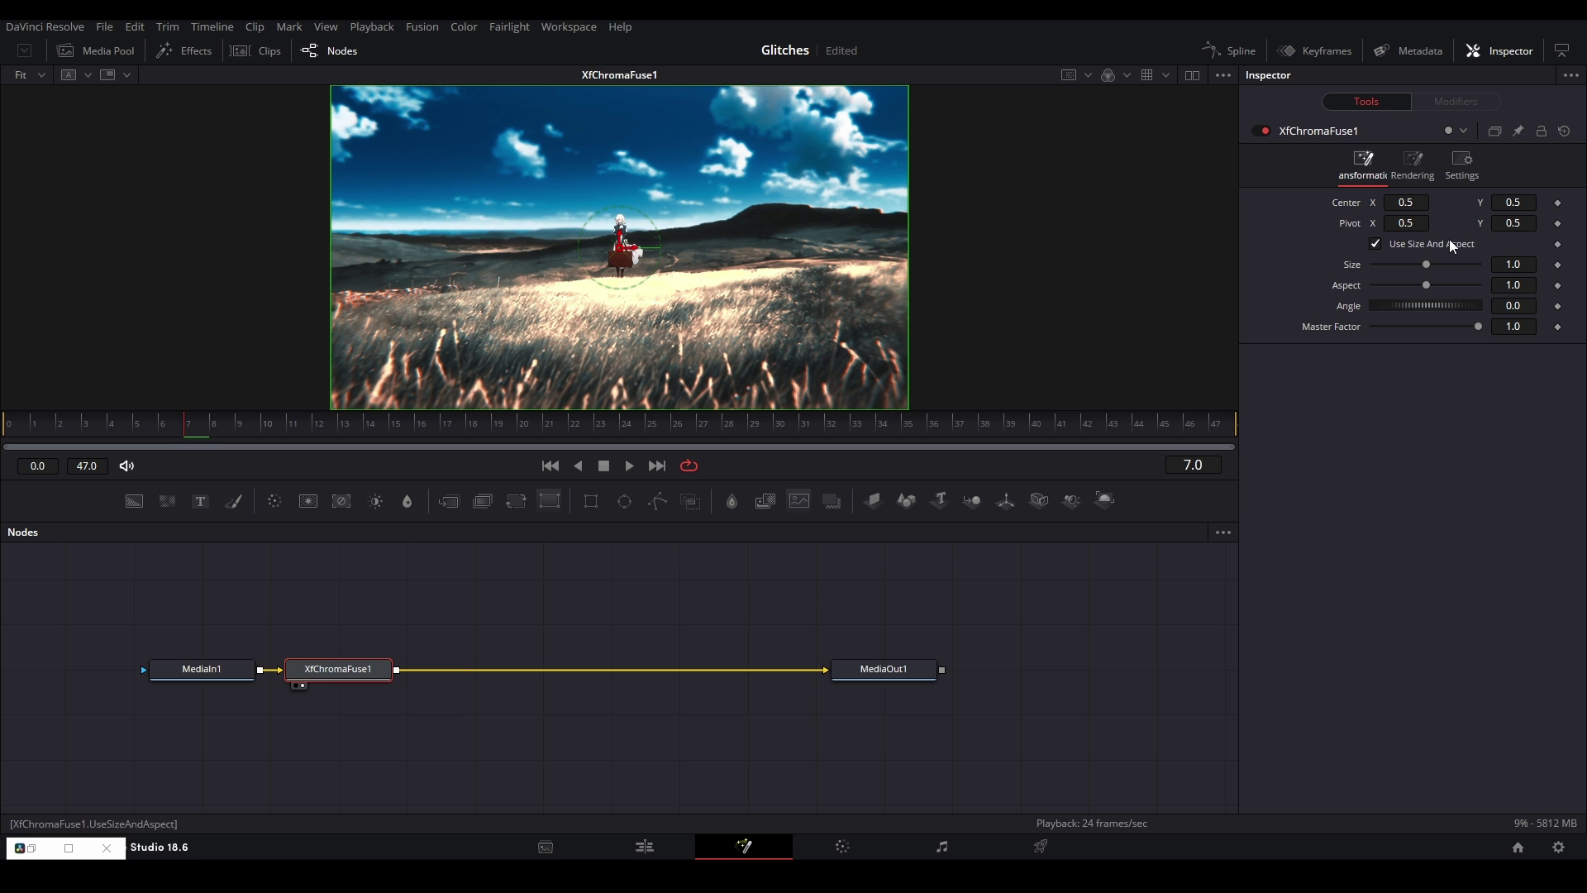
Try shifting the XfChroma node's Center X and raising its Size to 1.7, and look at its rendering options
mouse_move(1407, 203)
mouse_down()
mouse_move(1244, 203)
mouse_move(1483, 203)
mouse_up()
mouse_move(1428, 265)
mouse_down()
mouse_move(1457, 265)
mouse_move(1440, 264)
mouse_up()
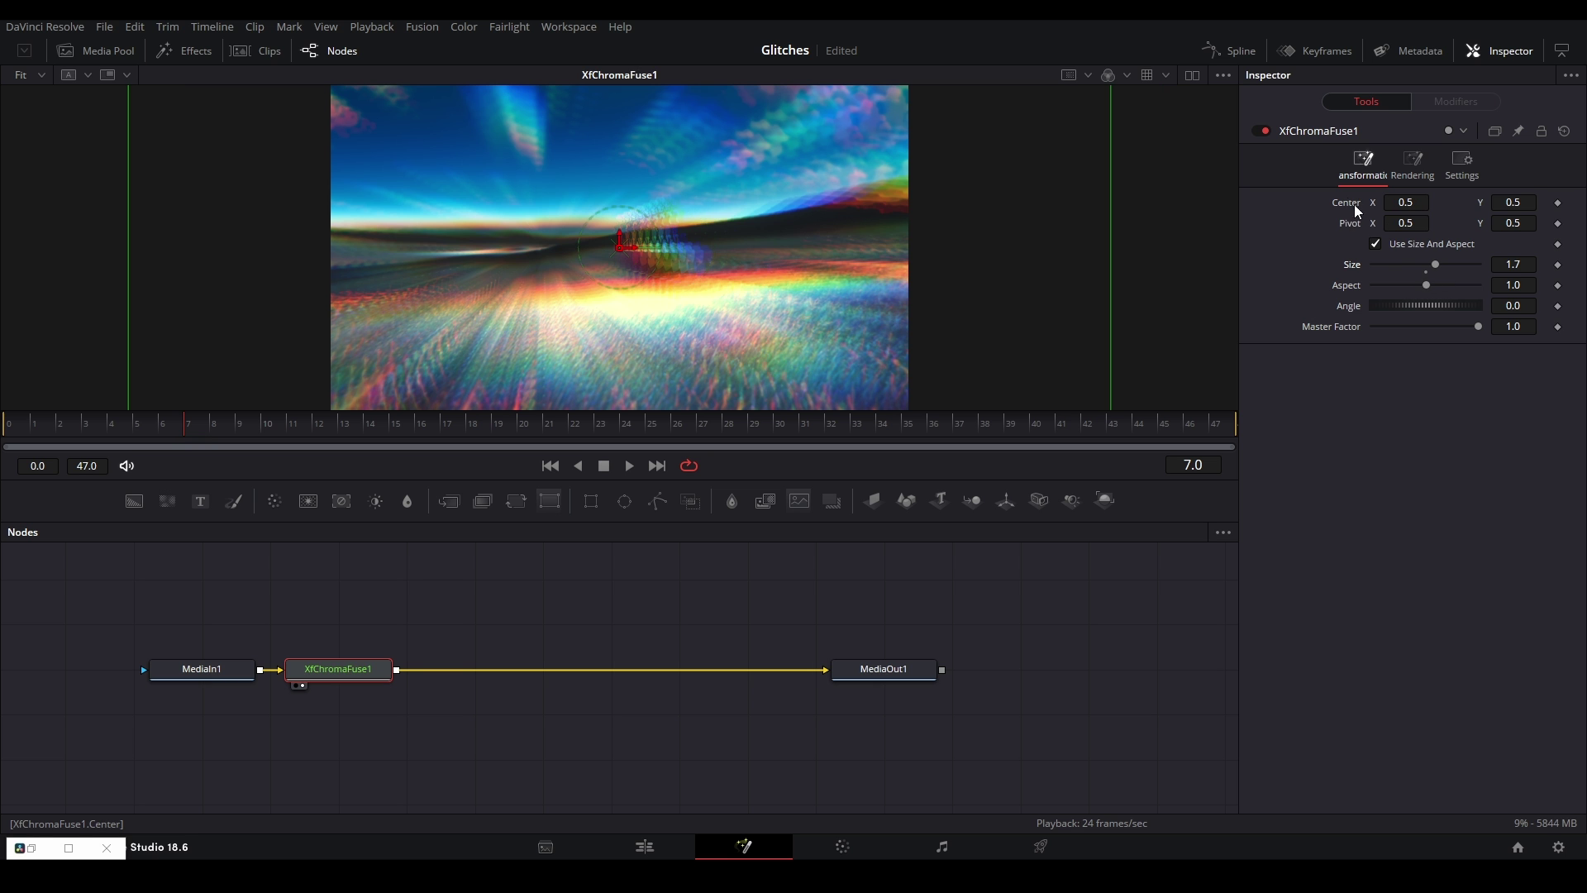
click(1421, 176)
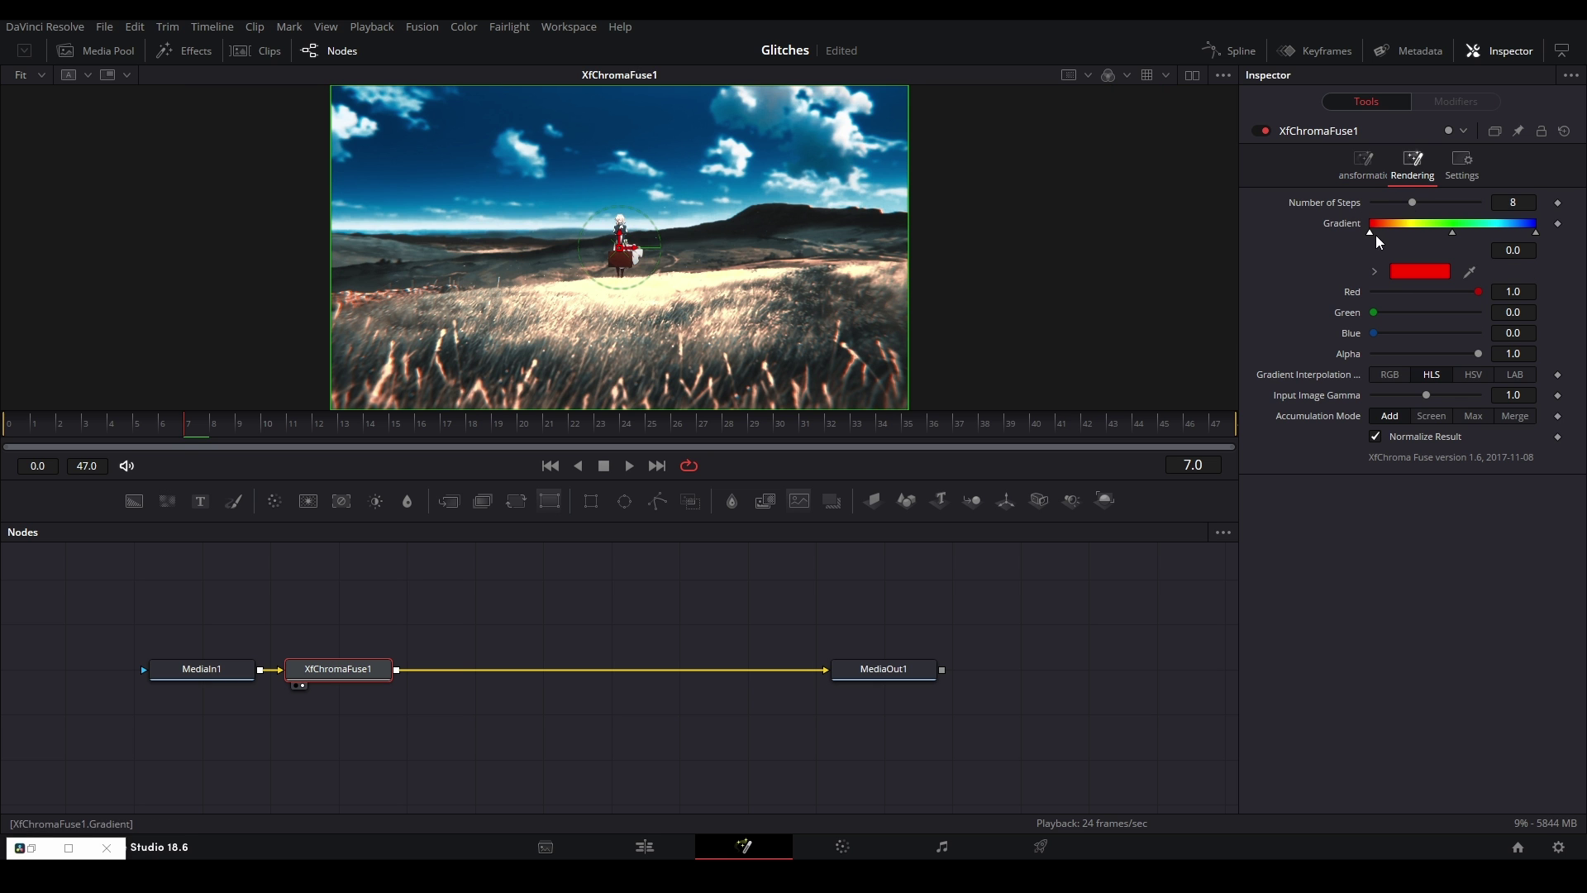
click(1364, 174)
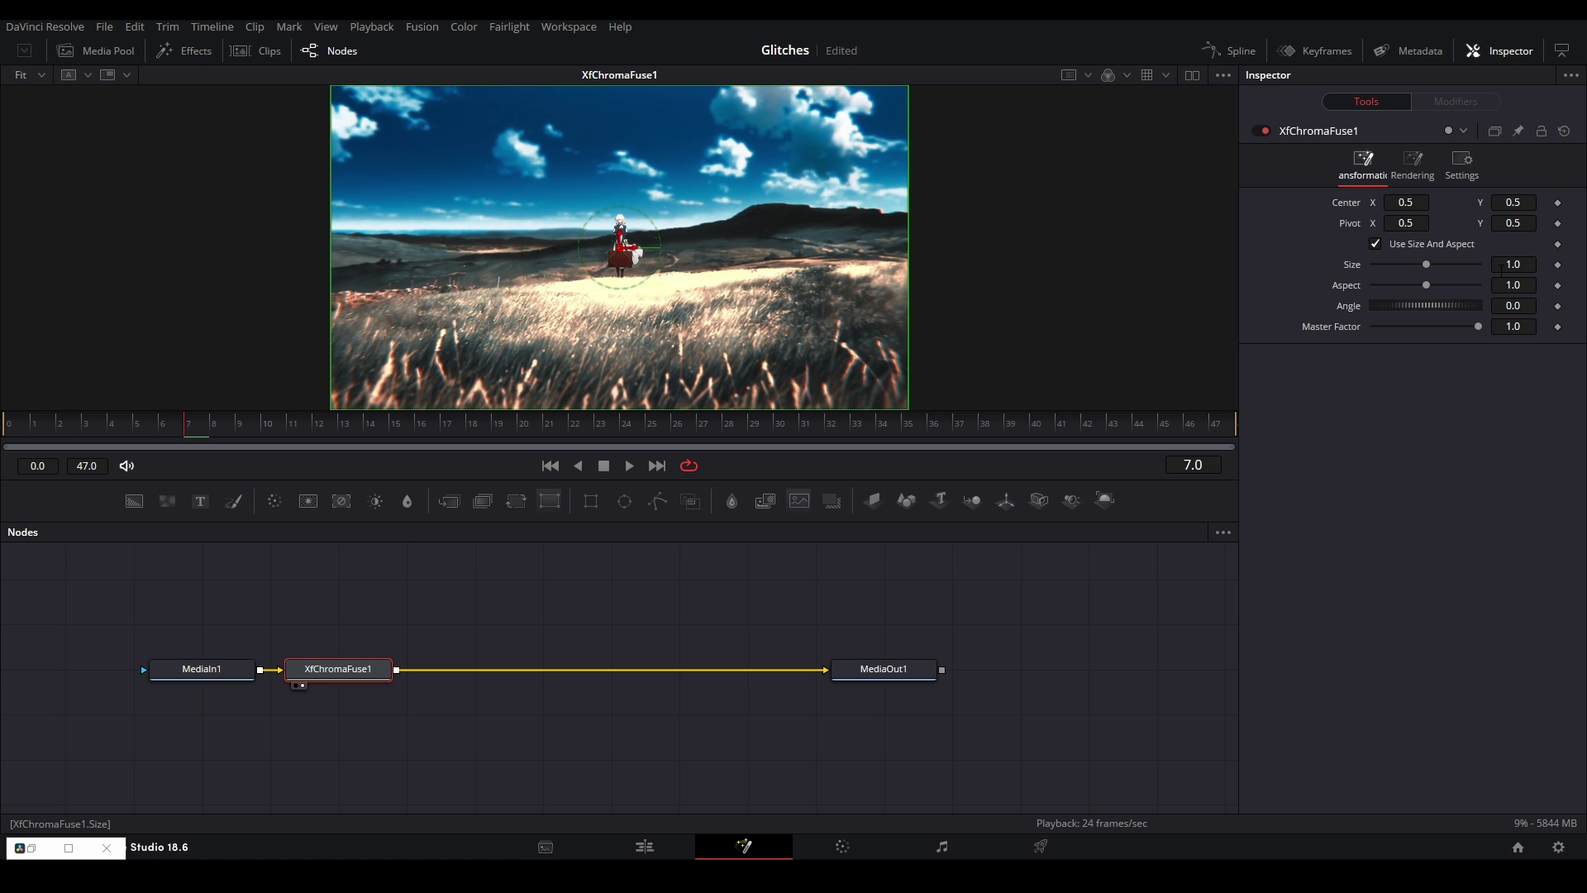
Set the XfChroma node's Size to 1.118 and try 18 for Number of Steps before lowering the step count again
drag(1514, 265, 1534, 265)
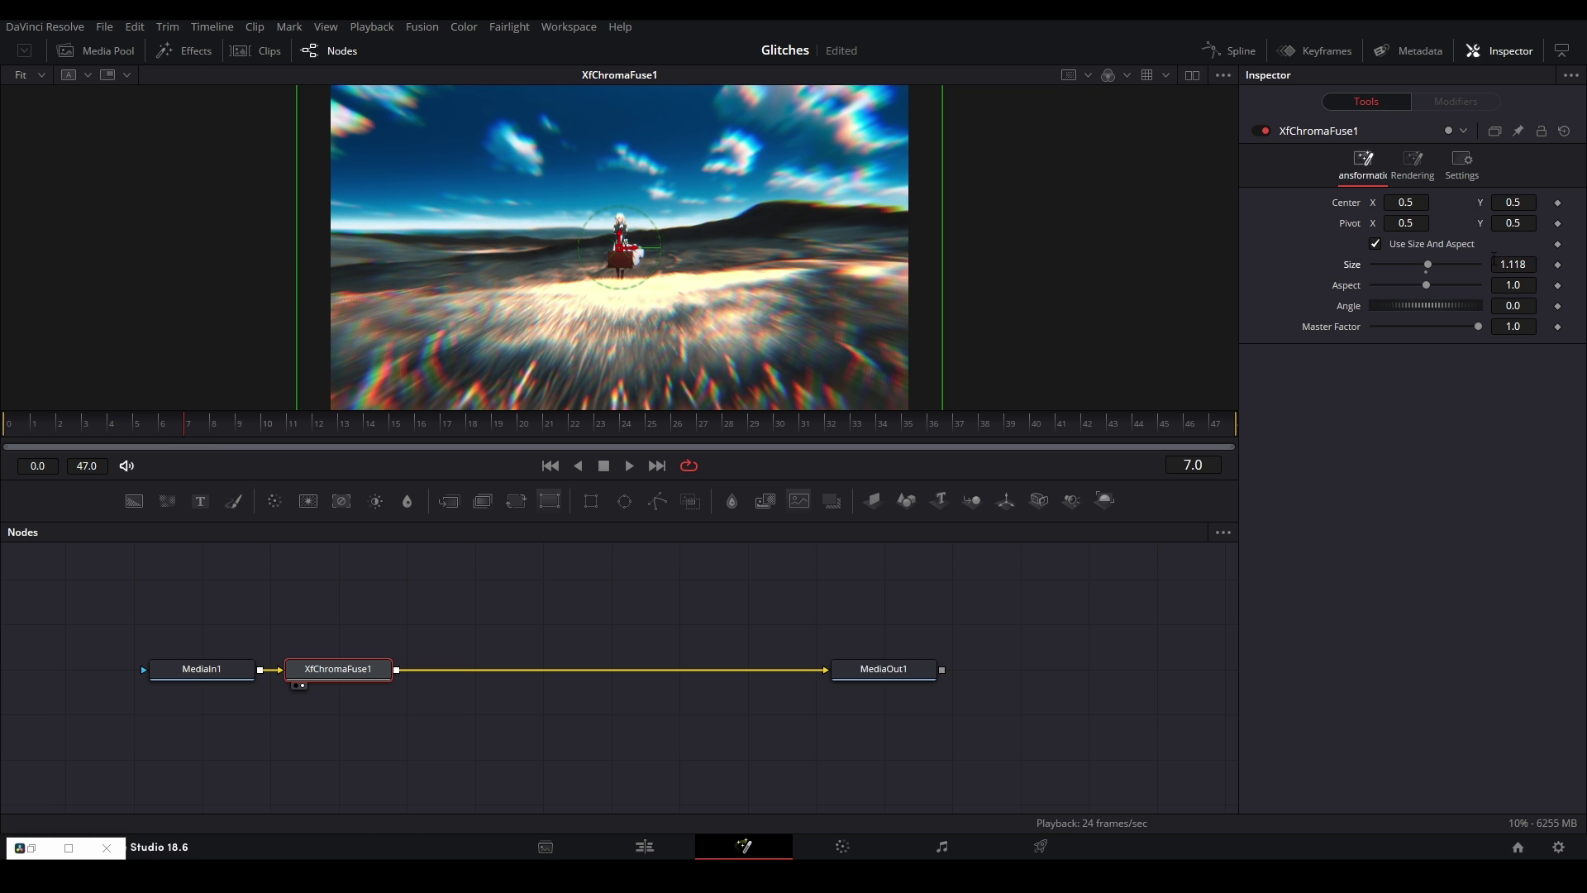
click(1413, 166)
drag(1411, 202, 1467, 203)
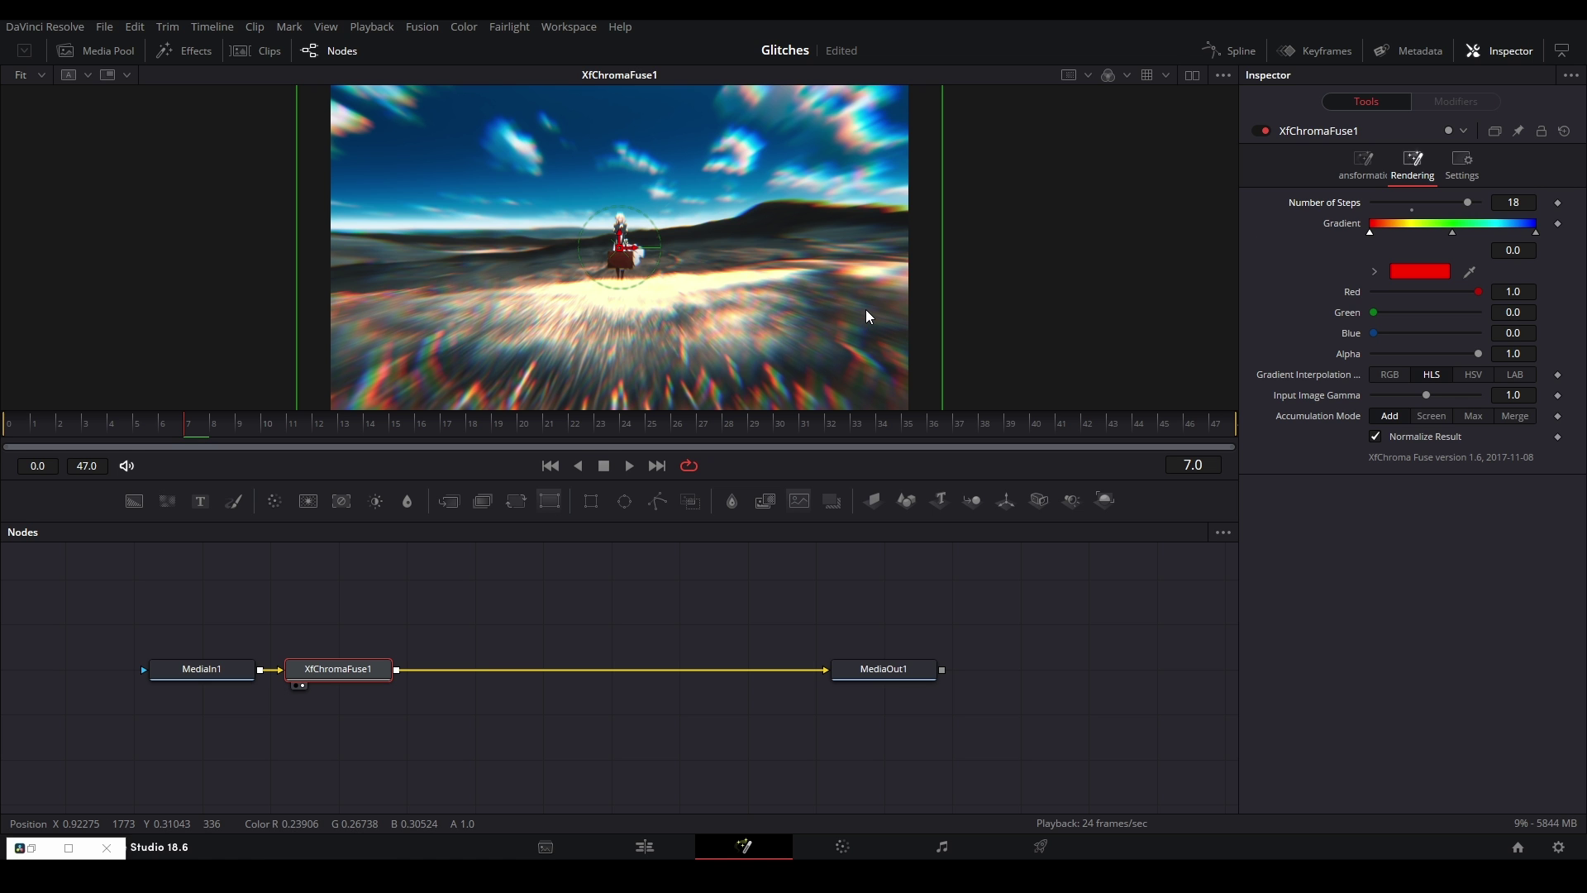
drag(1468, 202, 1417, 205)
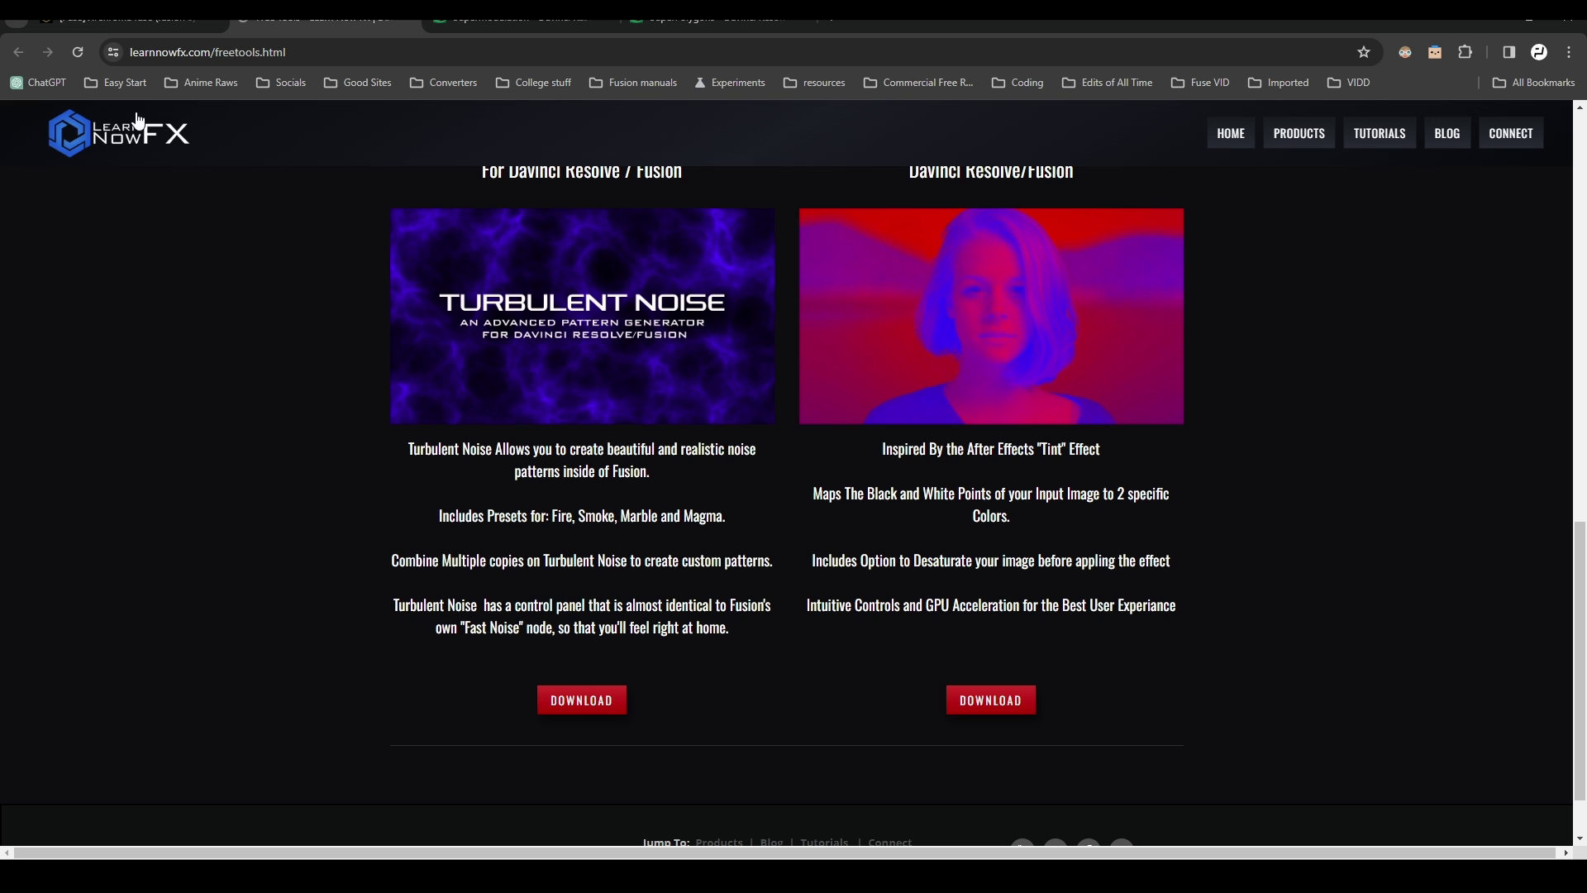
Download the Turbulent Noise archive from the LearnNowFX free tools page into Resolve's Fuses folder
click(568, 705)
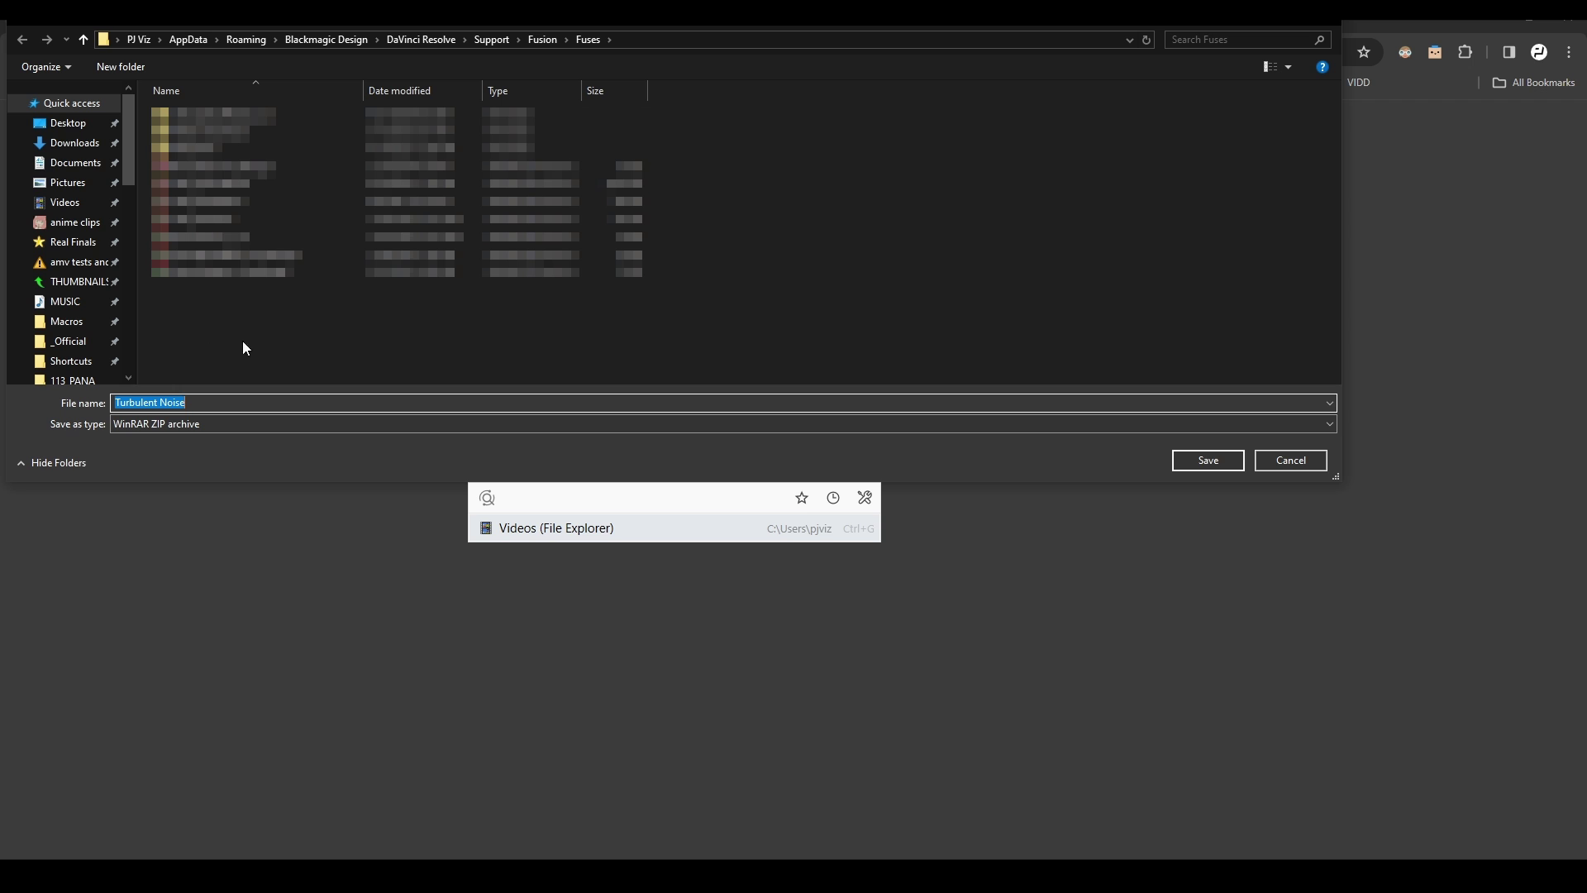
click(1210, 460)
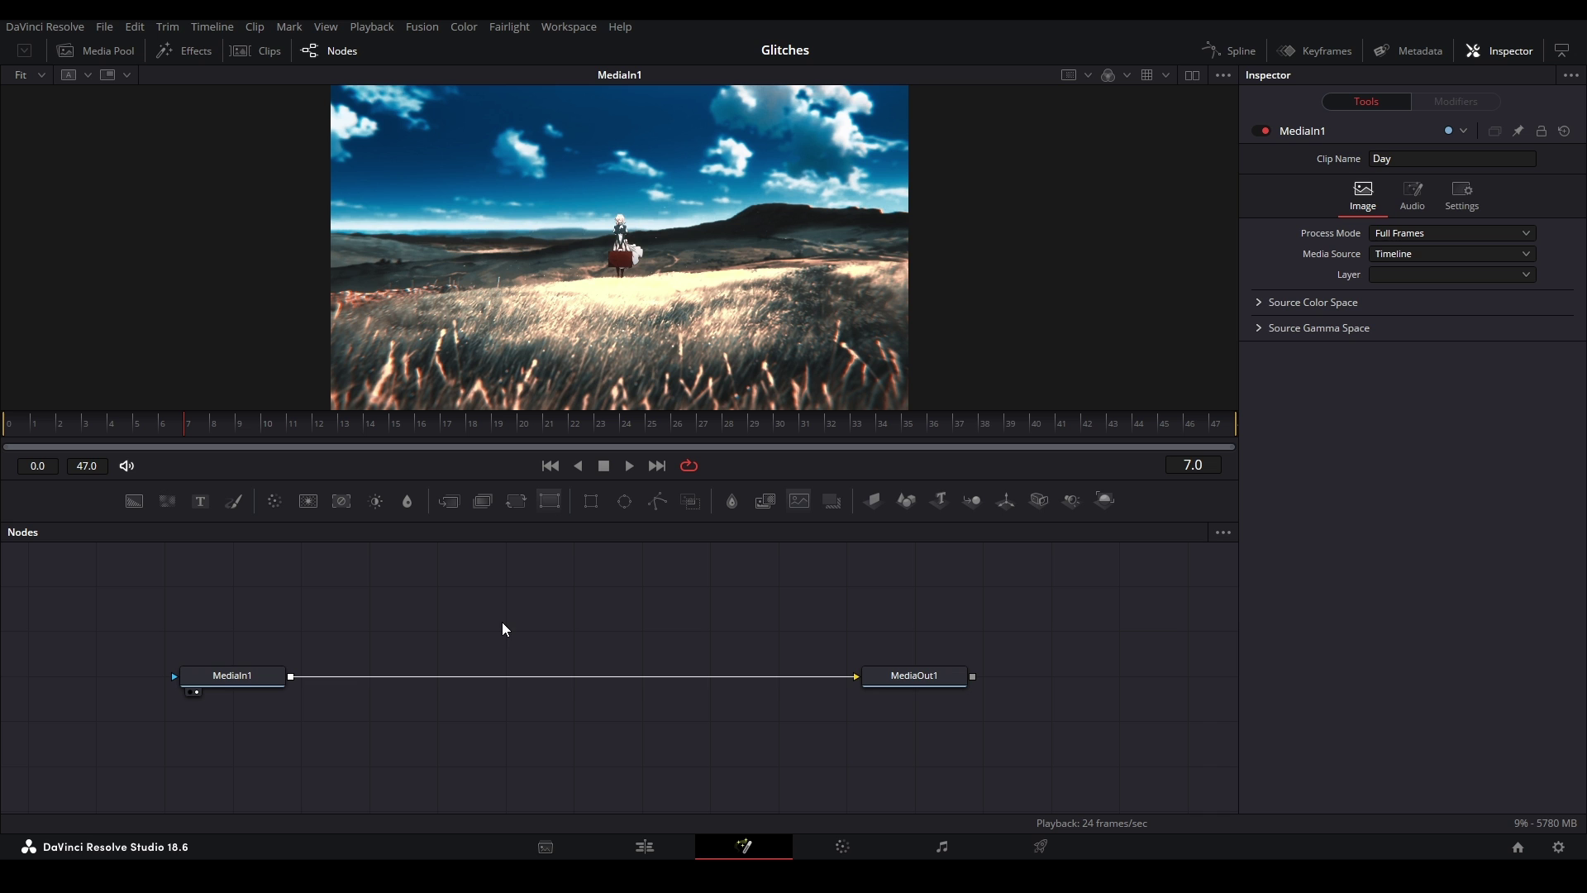
Add a Turbulent Noise node merged over MediaIn1
click(266, 678)
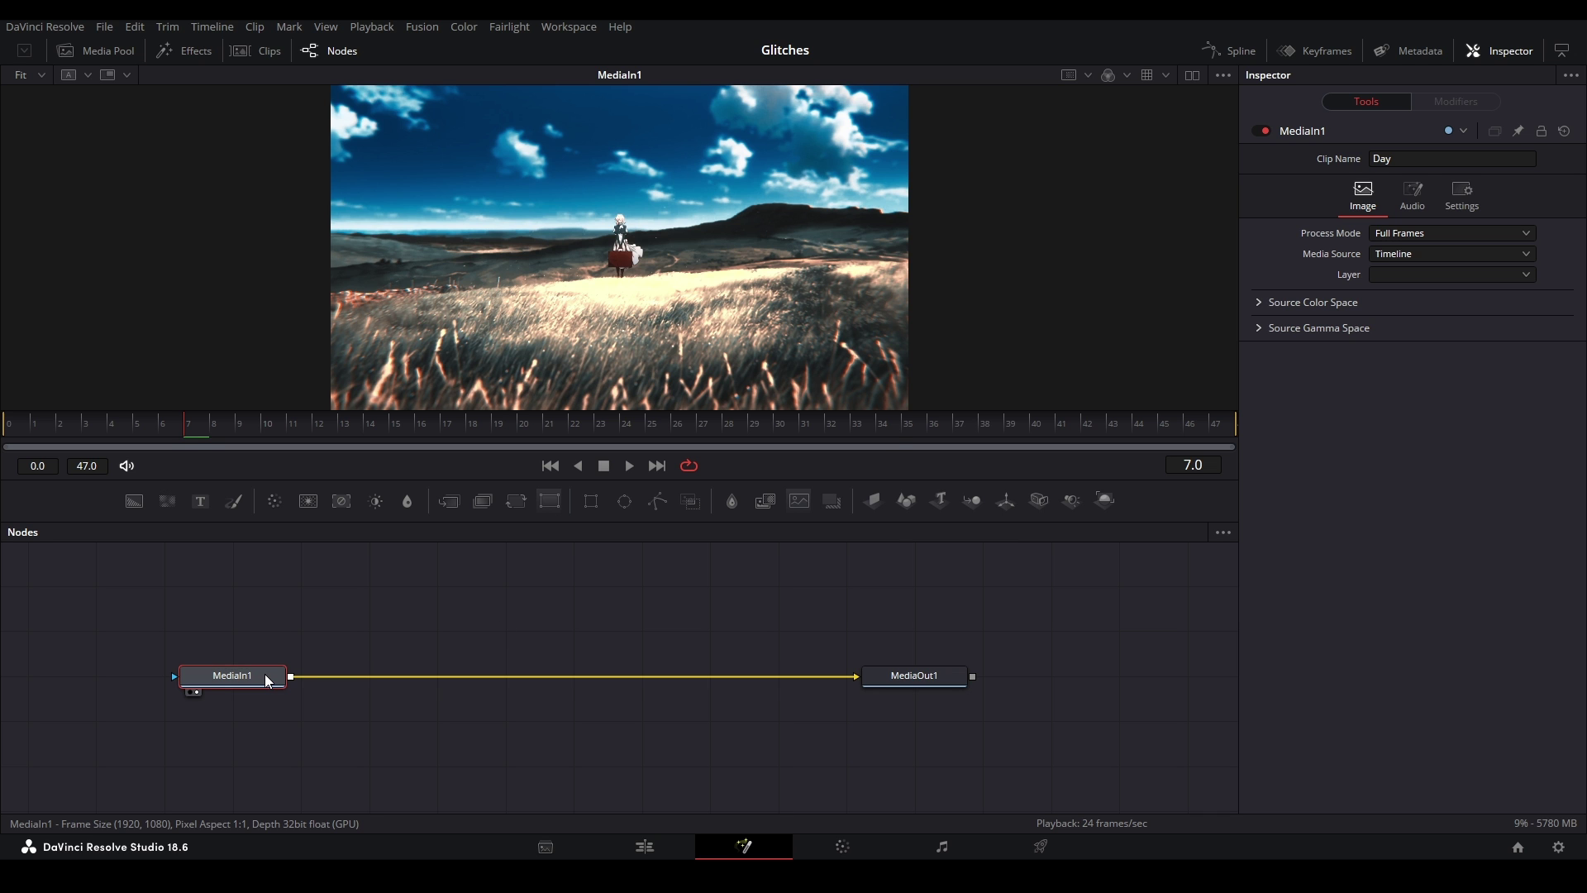
key(shift+space)
text(turbulent)
key(Return)
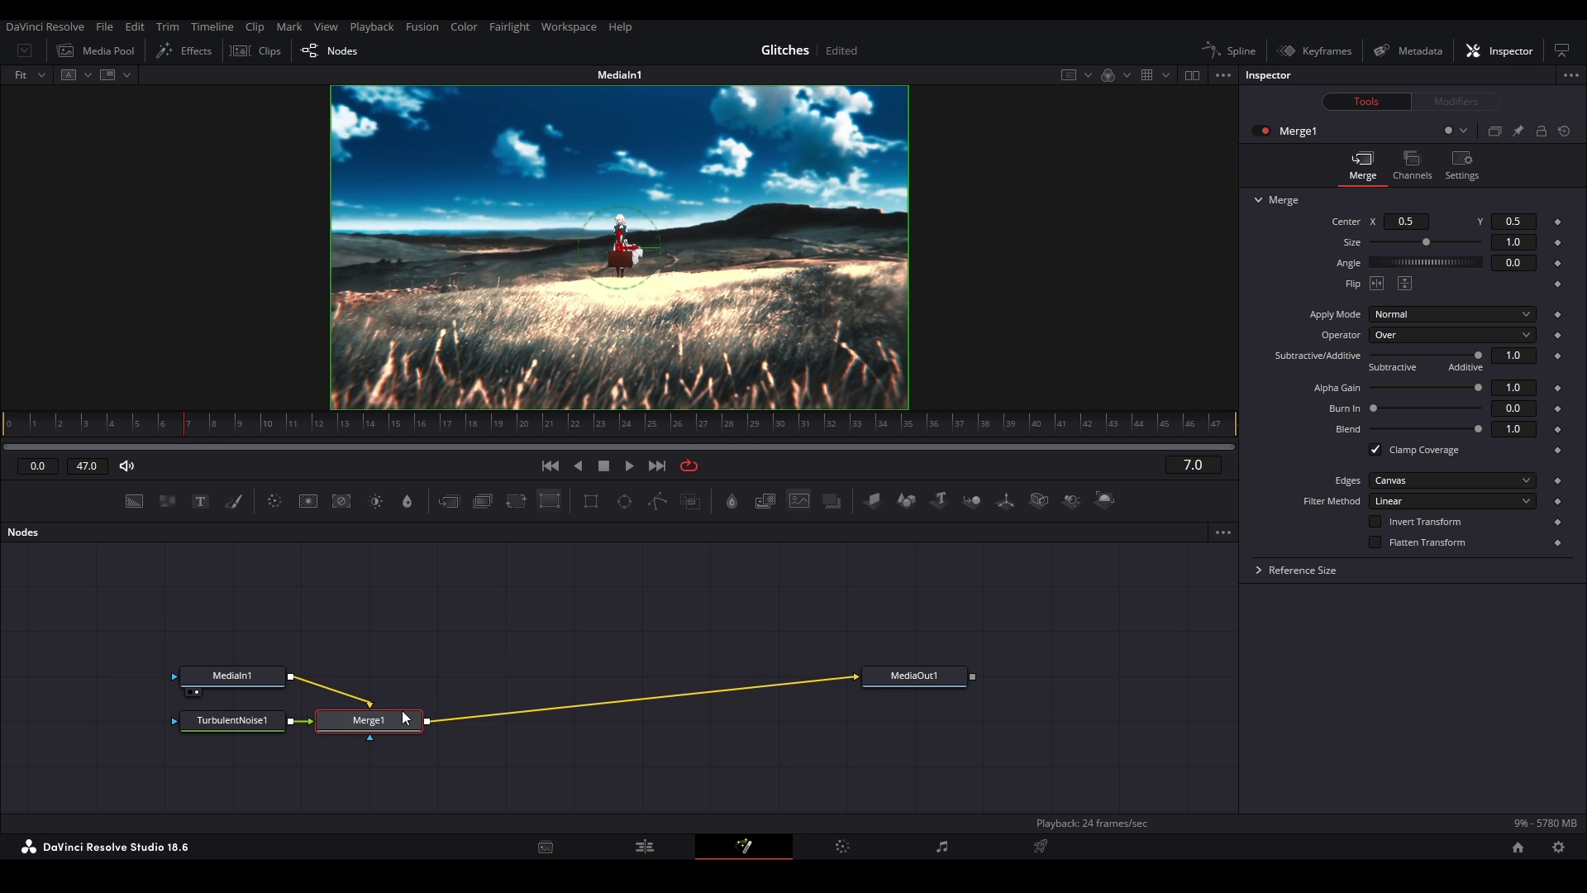
Line up Merge1 with MediaIn1, place TurbulentNoise1 above it, and show the noise in the viewer
drag(408, 720, 408, 675)
drag(251, 721, 389, 631)
key(1)
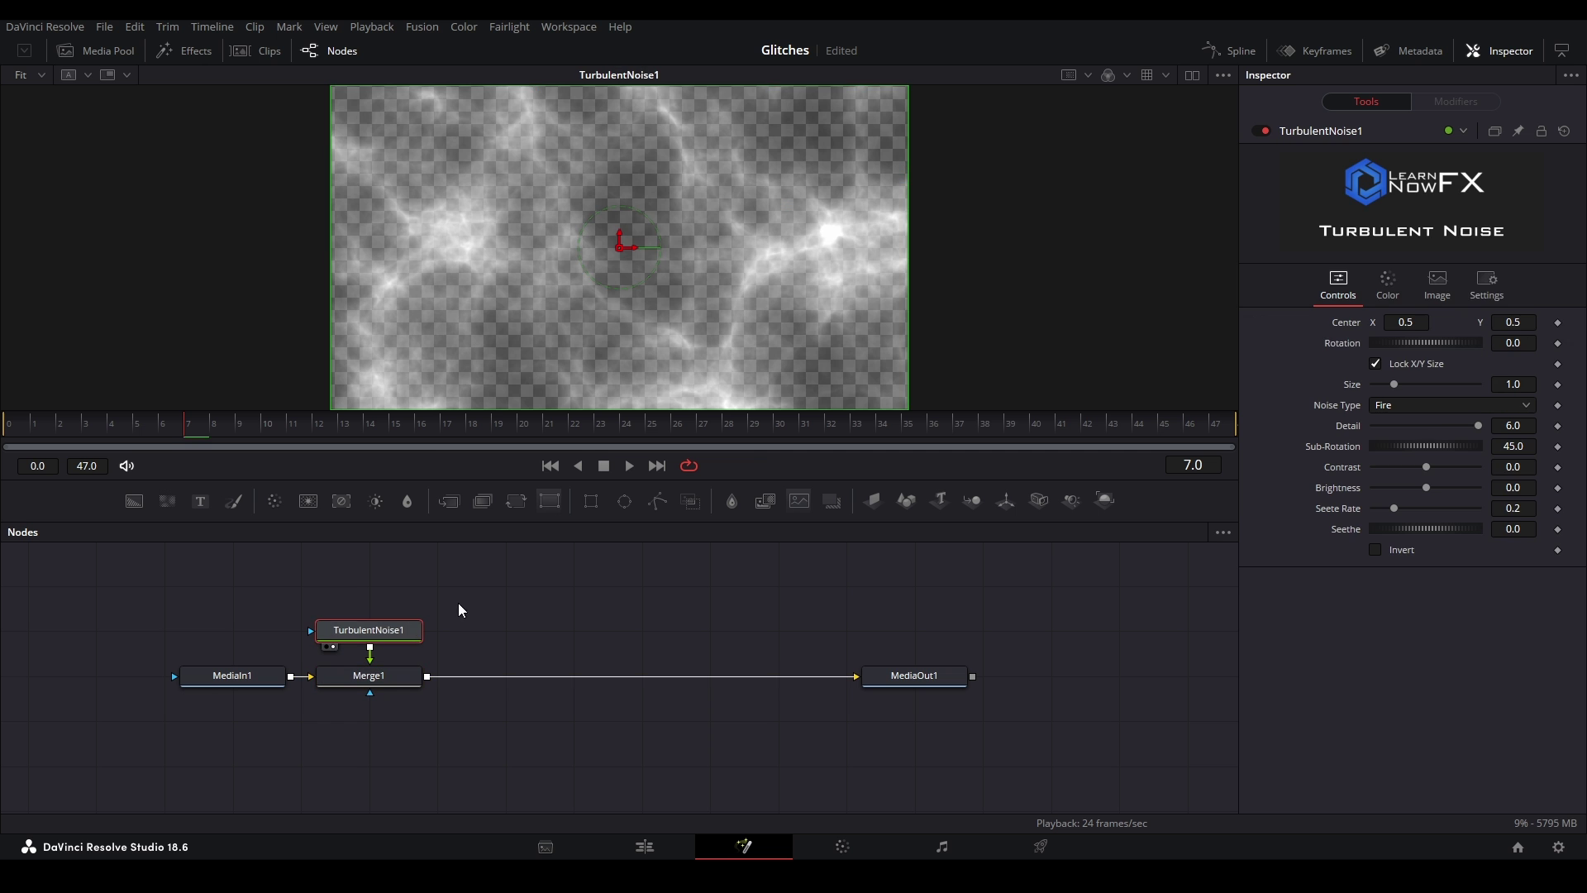
Try a Size of 2.48, a changed Rotation and a Center X of 0.899 on TurbulentNoise1, restoring each default
drag(1394, 384, 1435, 387)
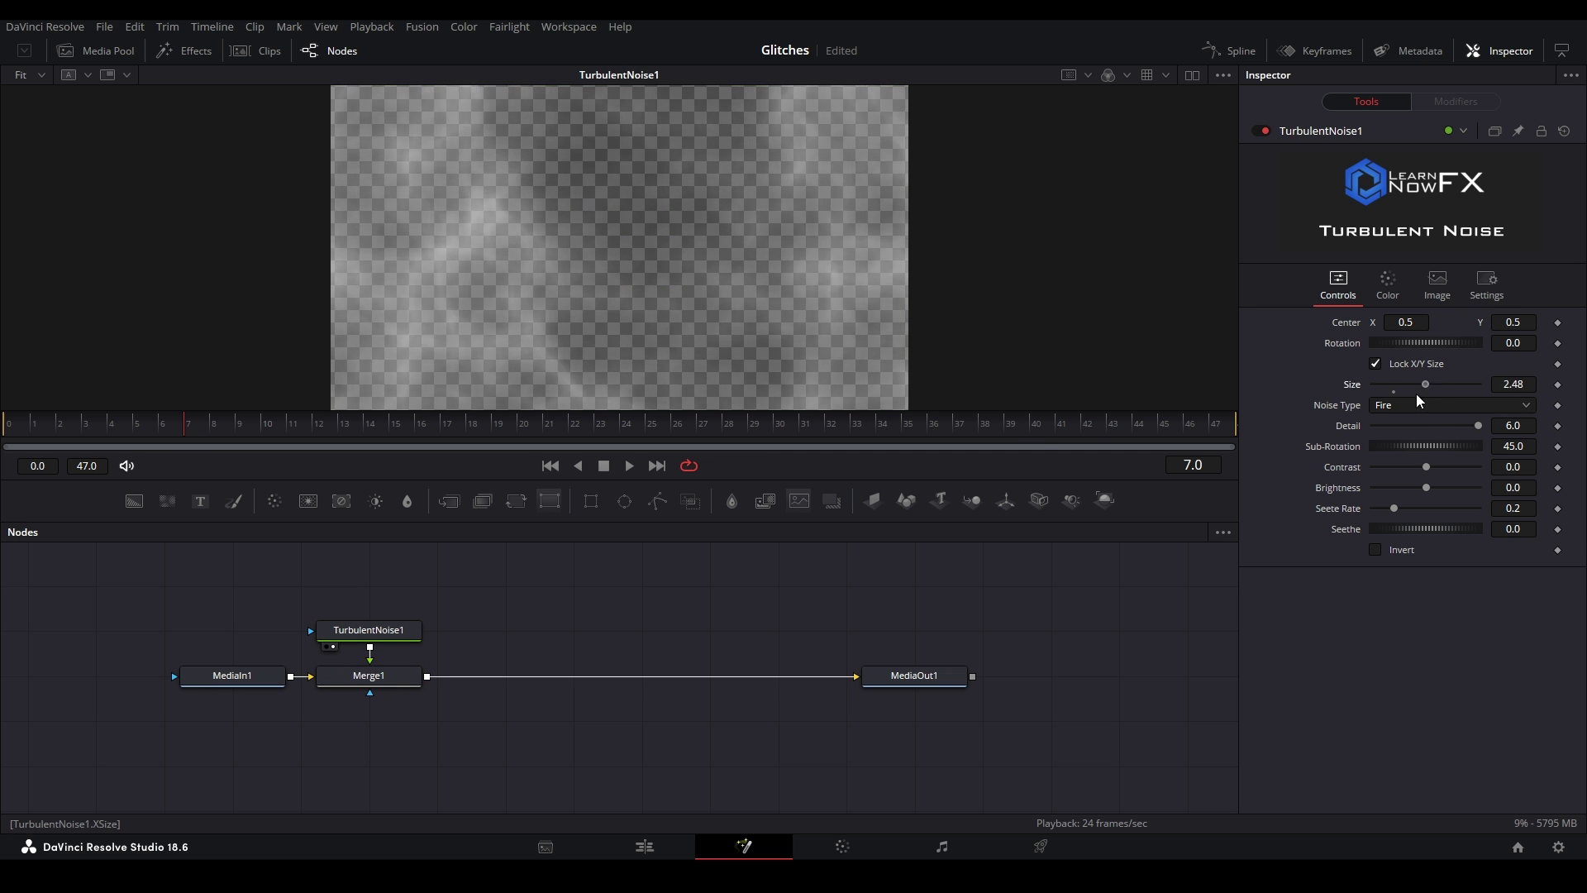
click(1394, 392)
drag(1502, 341, 1504, 340)
click(1427, 352)
drag(1403, 322, 1412, 323)
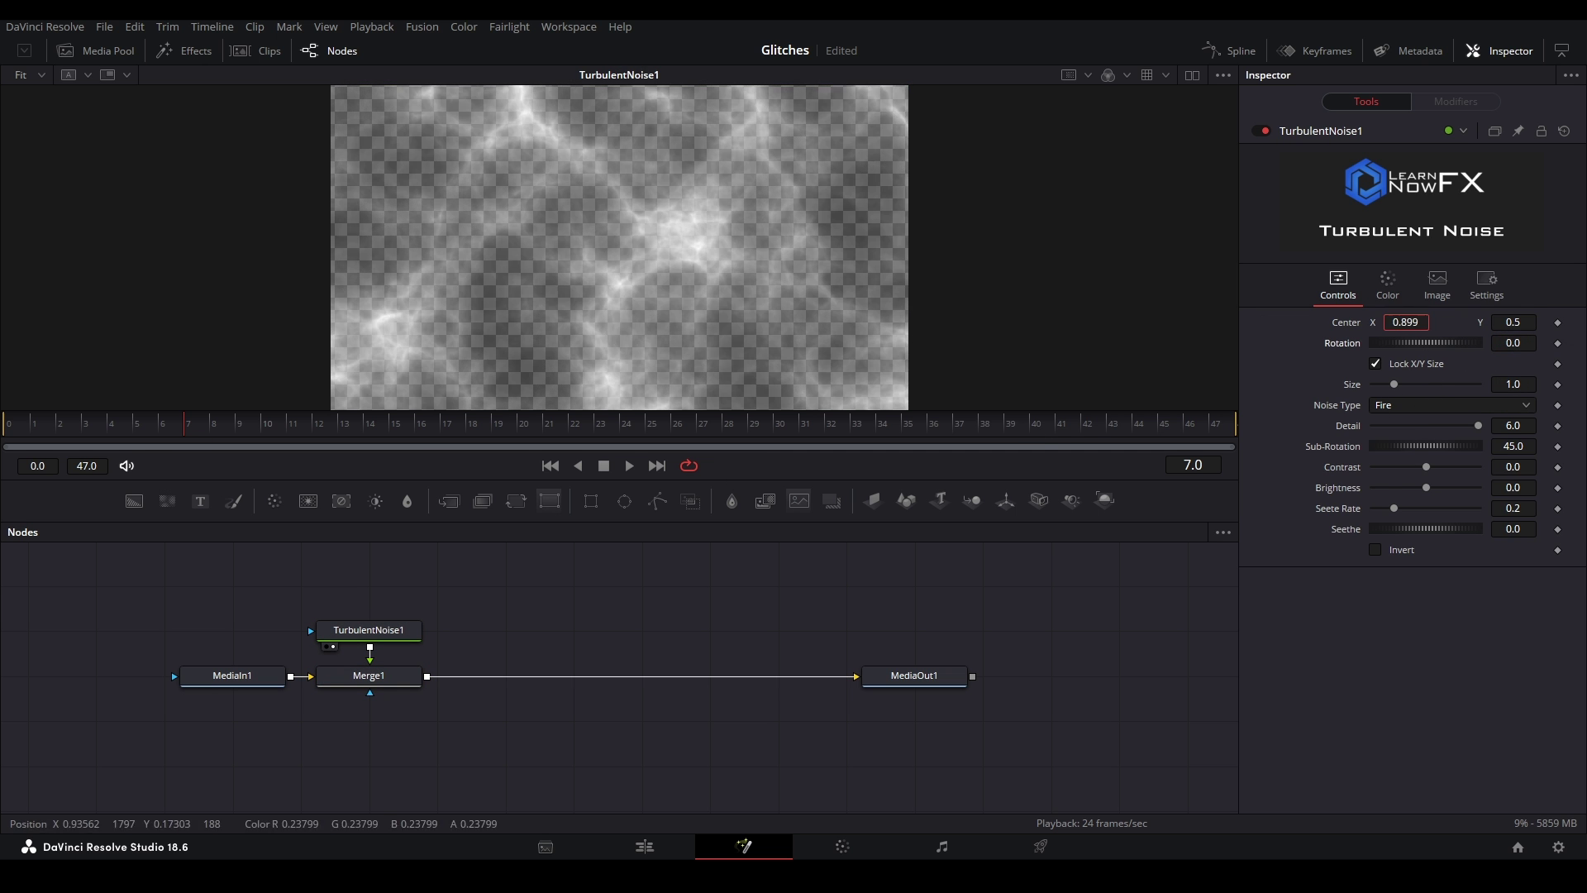
click(1406, 330)
Try a different Sub-Rotation and a Contrast of 1.0 on TurbulentNoise1, restoring the defaults
drag(1399, 446, 1452, 446)
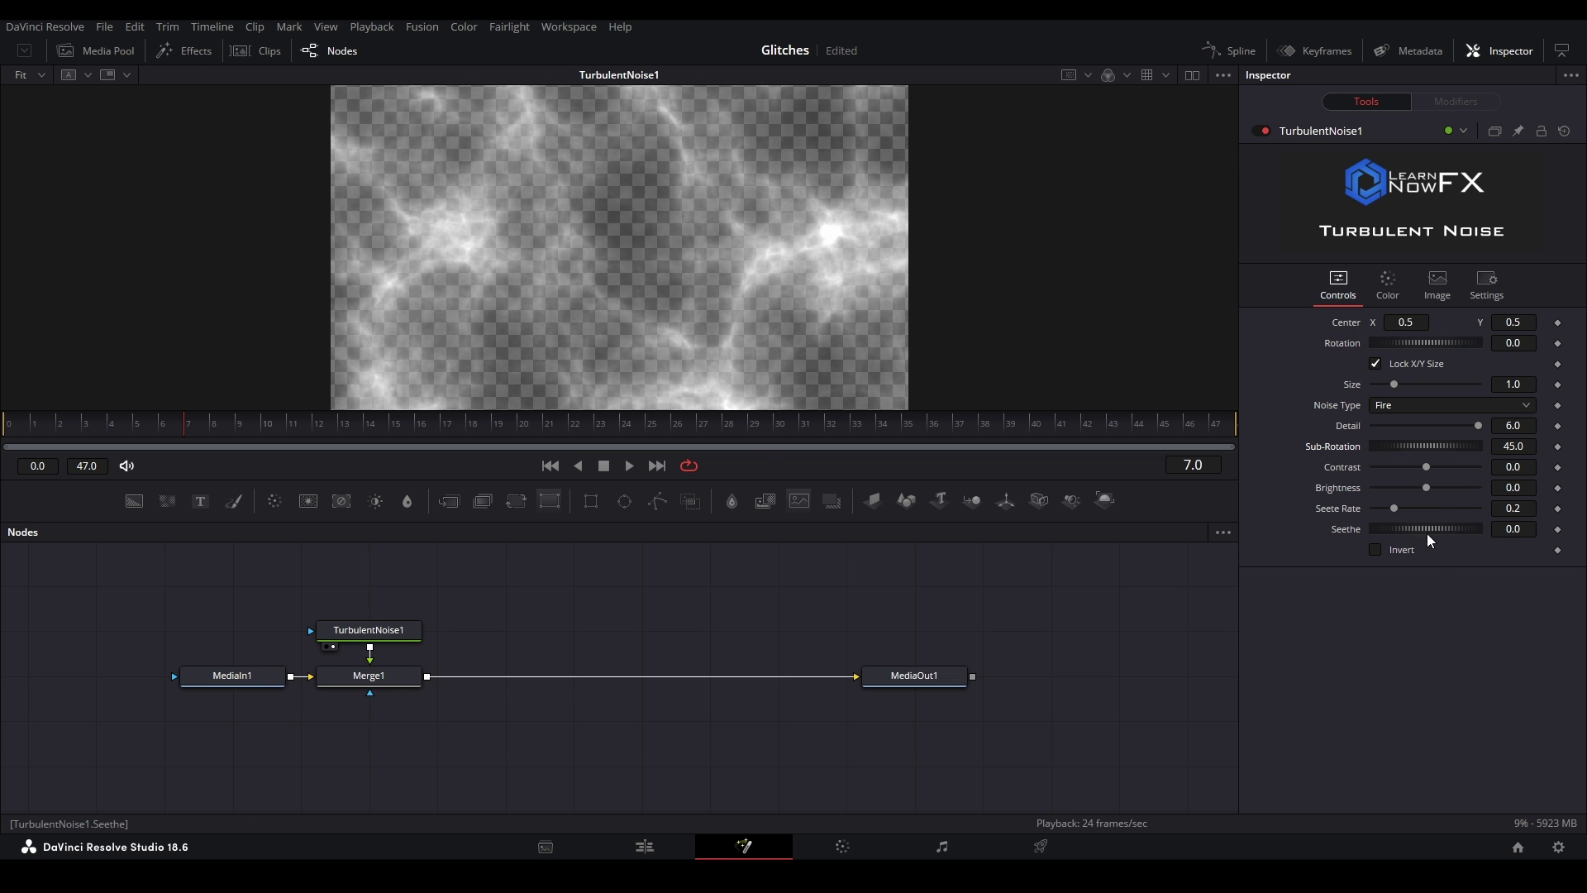
drag(1427, 487, 1466, 481)
click(1426, 494)
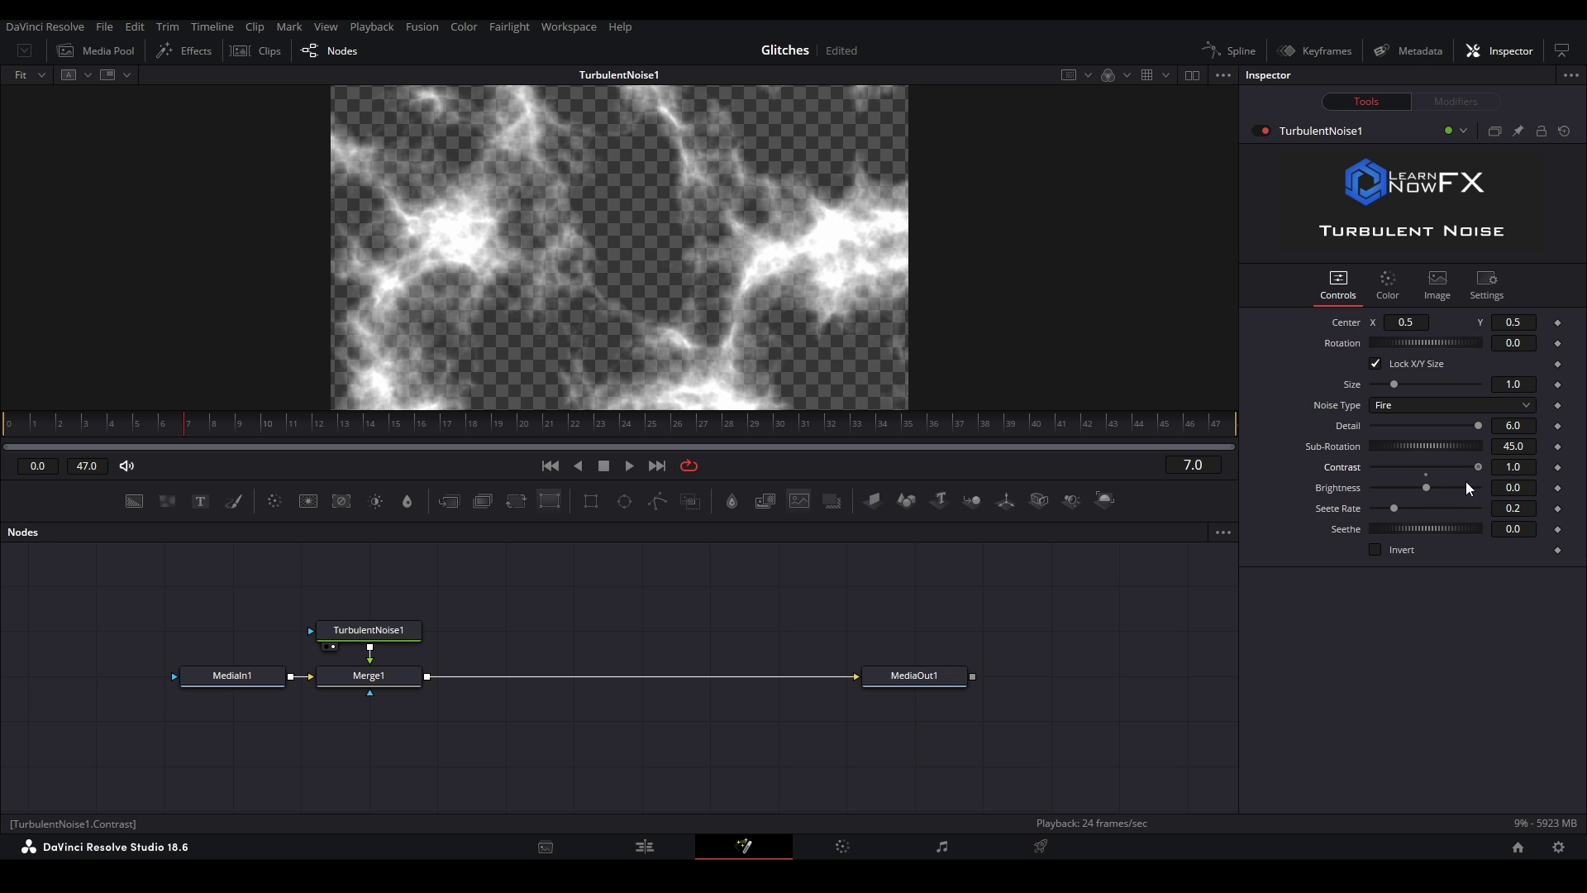
Examine the Color 1 and Color 2 settings of TurbulentNoise1
click(1388, 285)
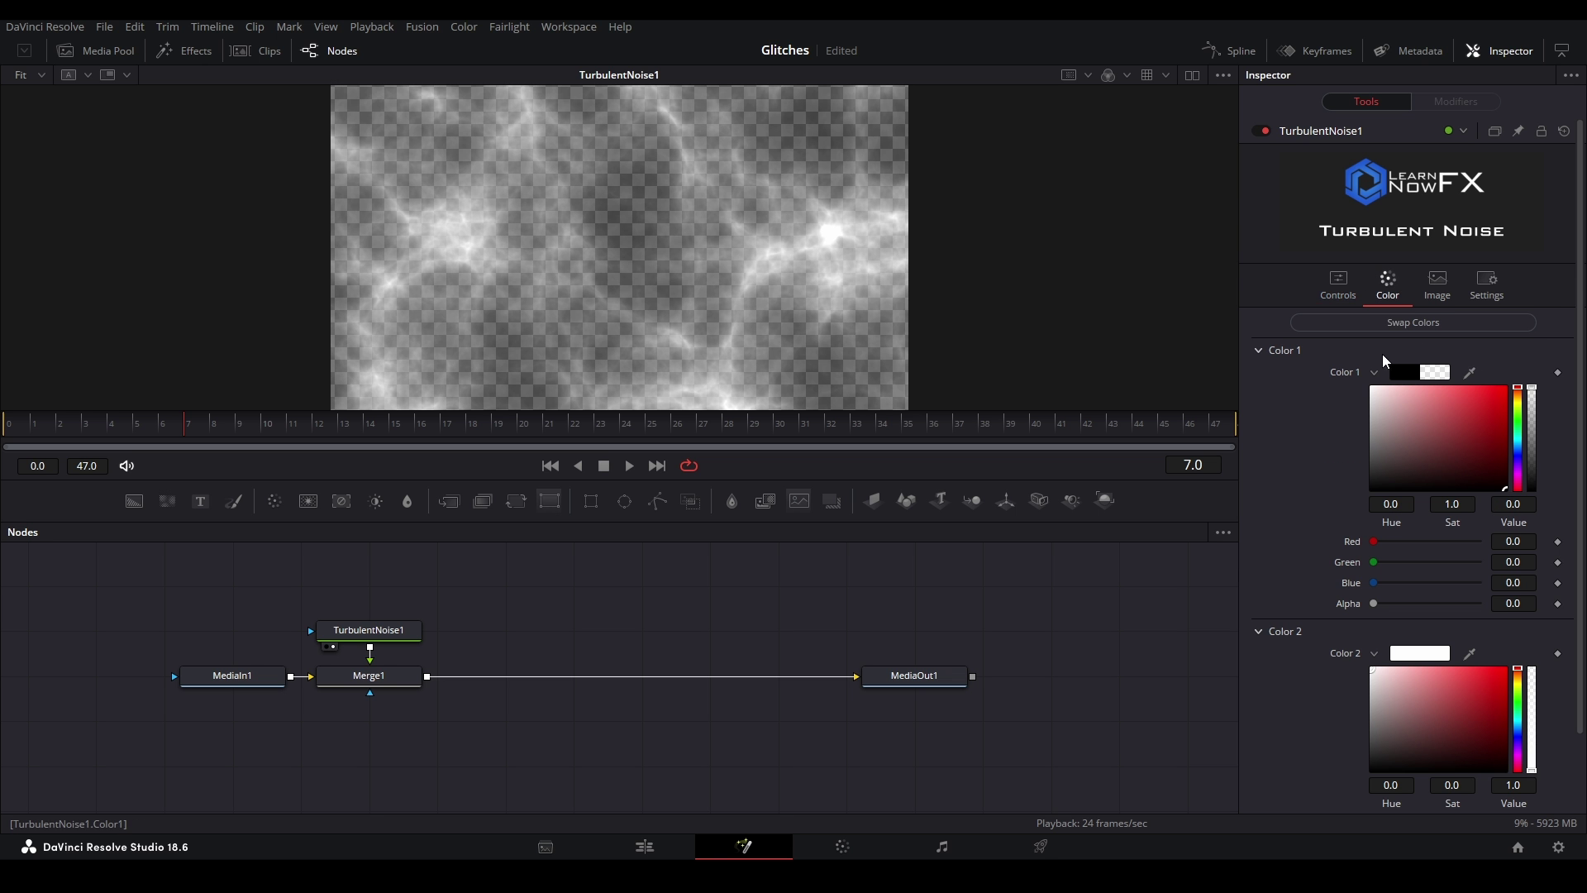
scroll(1343, 394, down, 2)
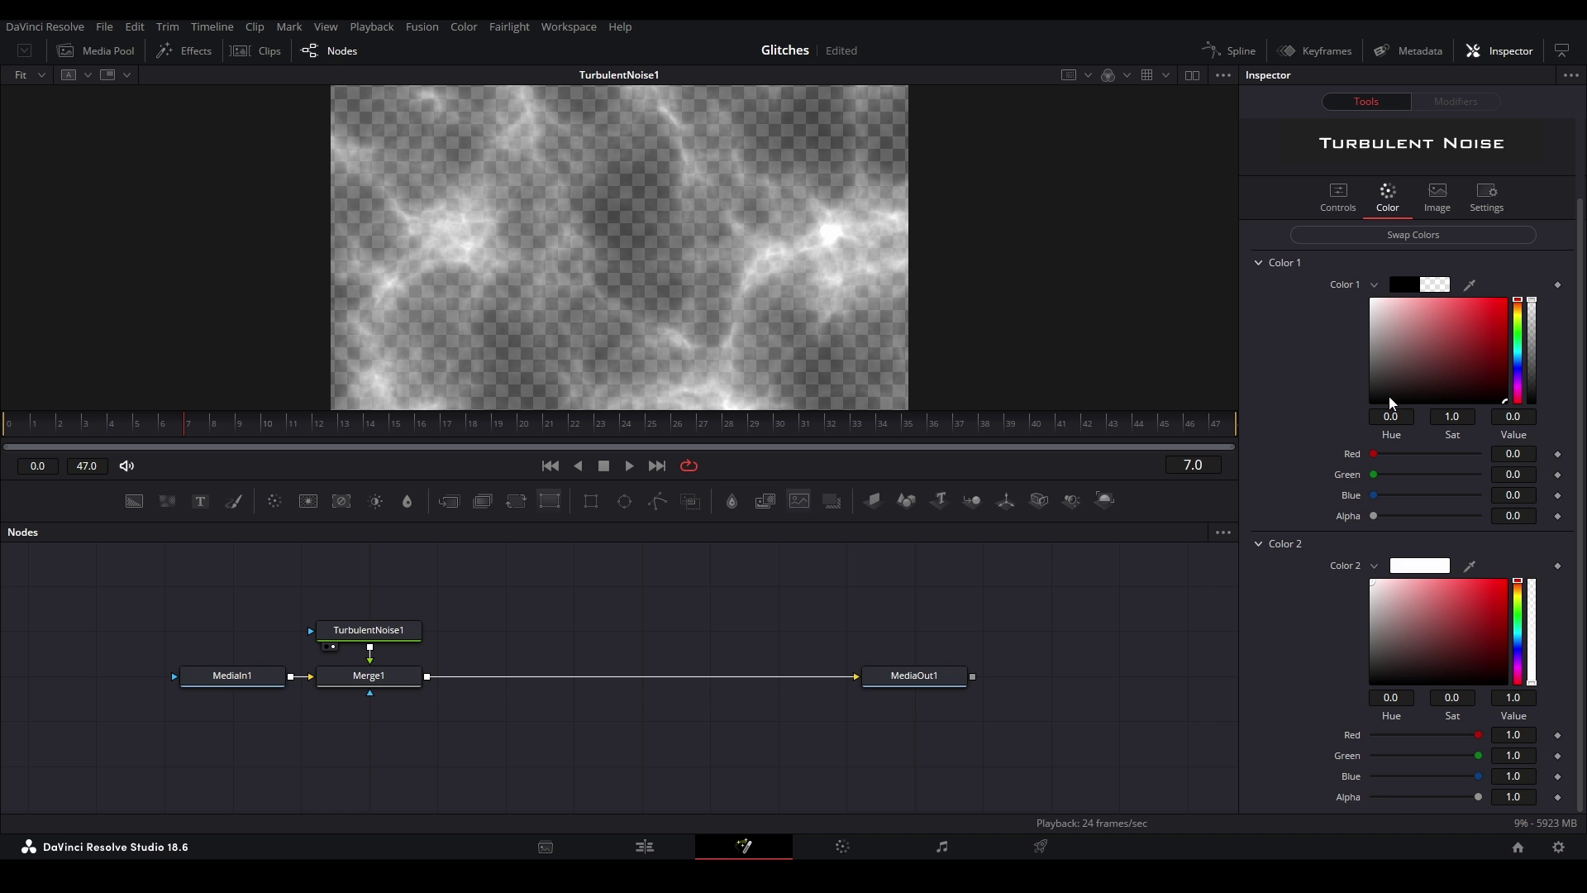
scroll(1389, 405, up, 2)
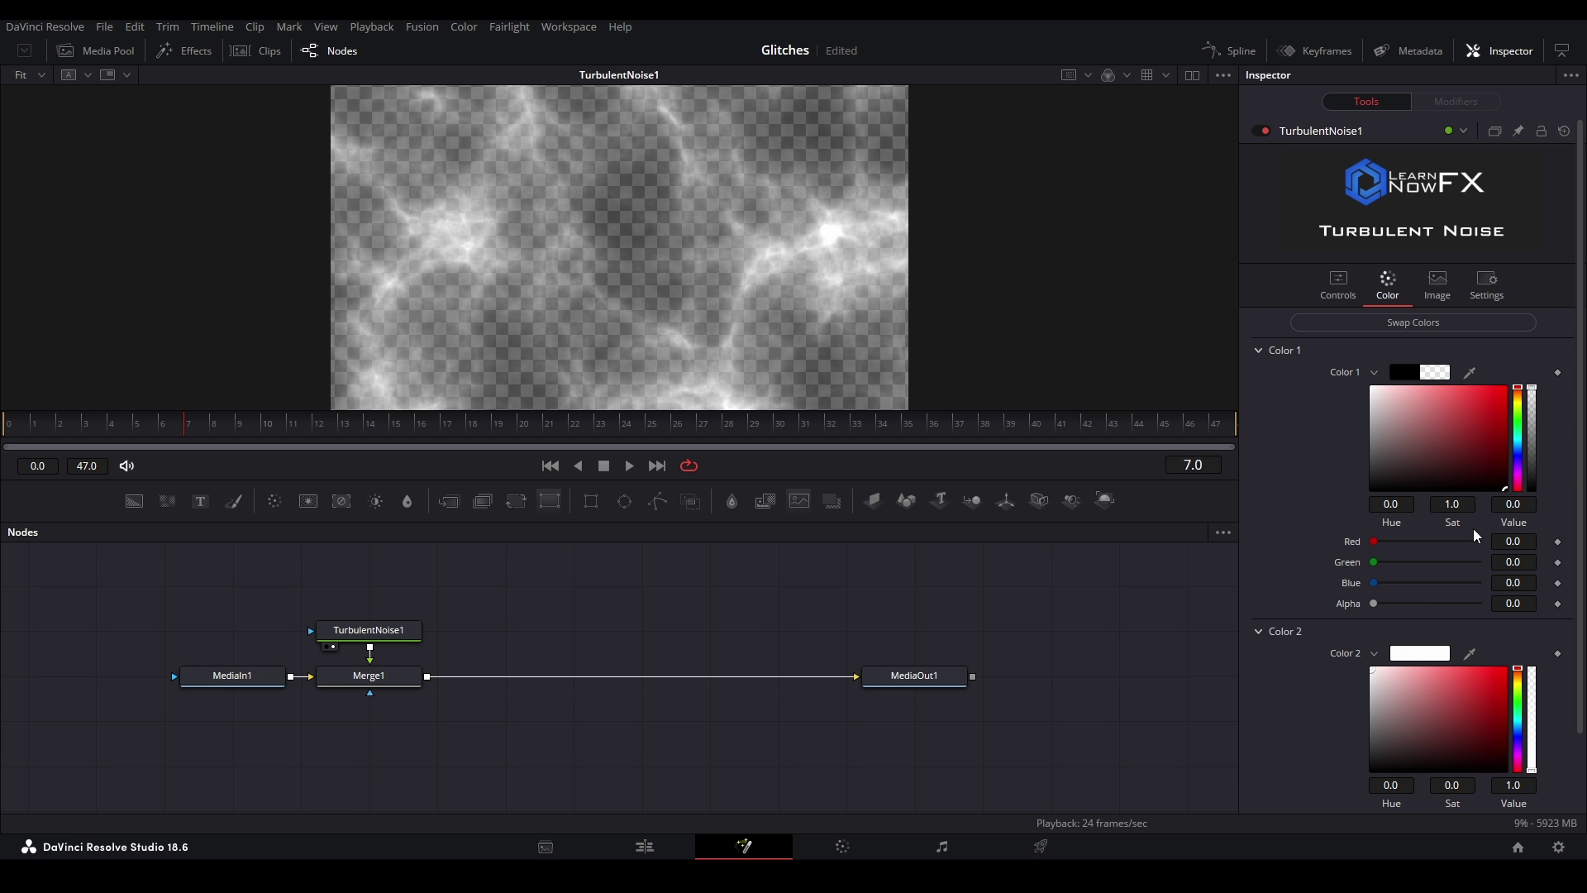
scroll(1455, 571, down, 2)
scroll(1434, 607, up, 2)
Switch TurbulentNoise1's Noise Type to Smoke and to Turbulent, and delete the node
click(1338, 283)
click(1389, 409)
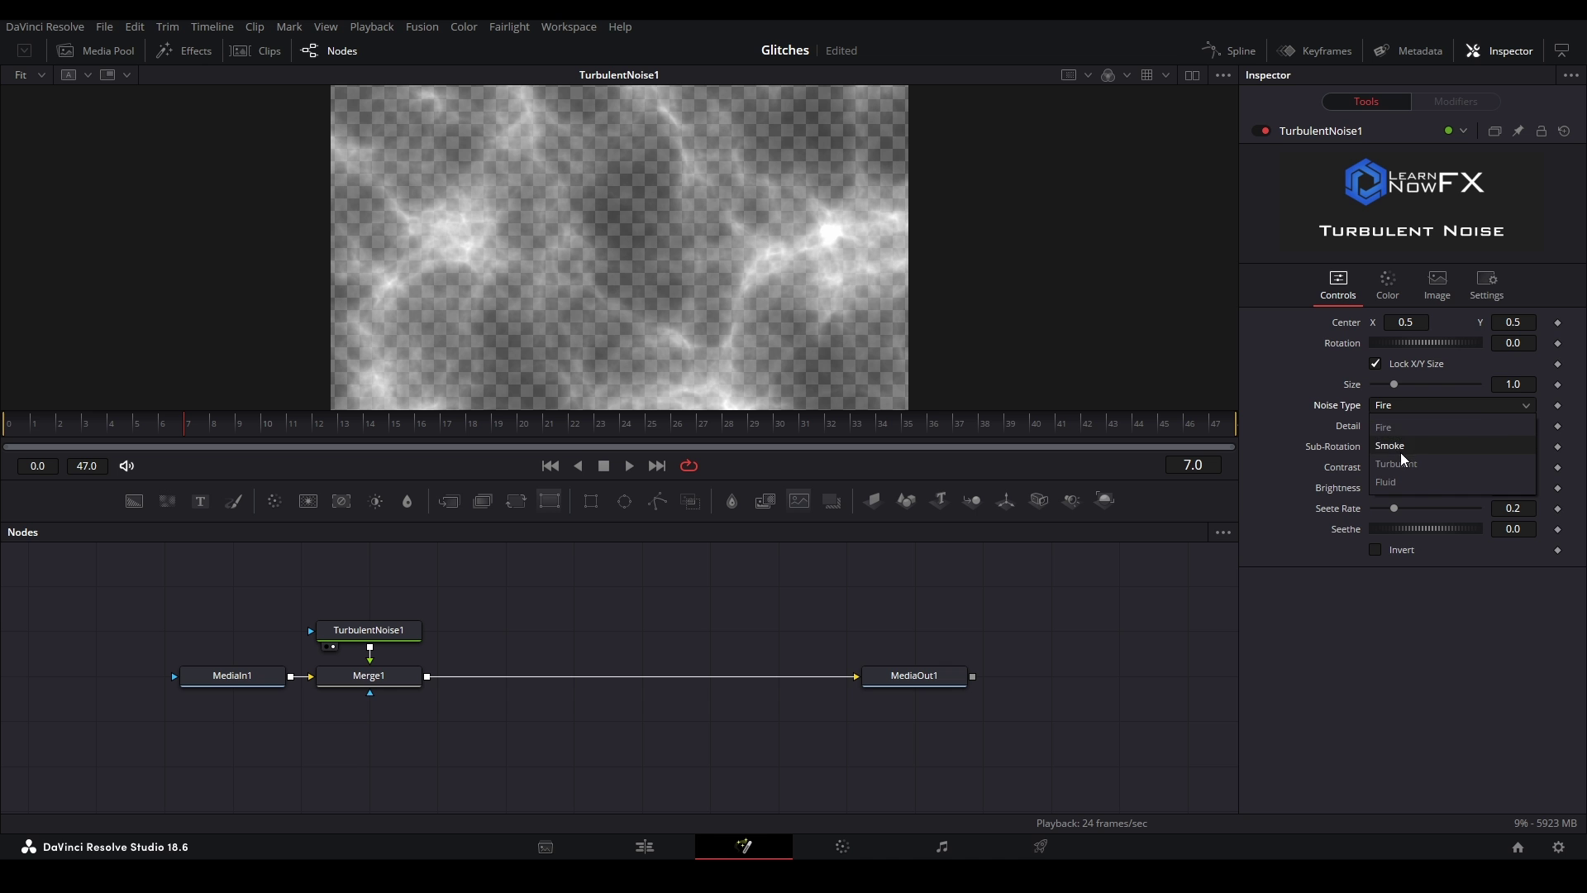
click(1401, 447)
click(1396, 407)
click(1406, 461)
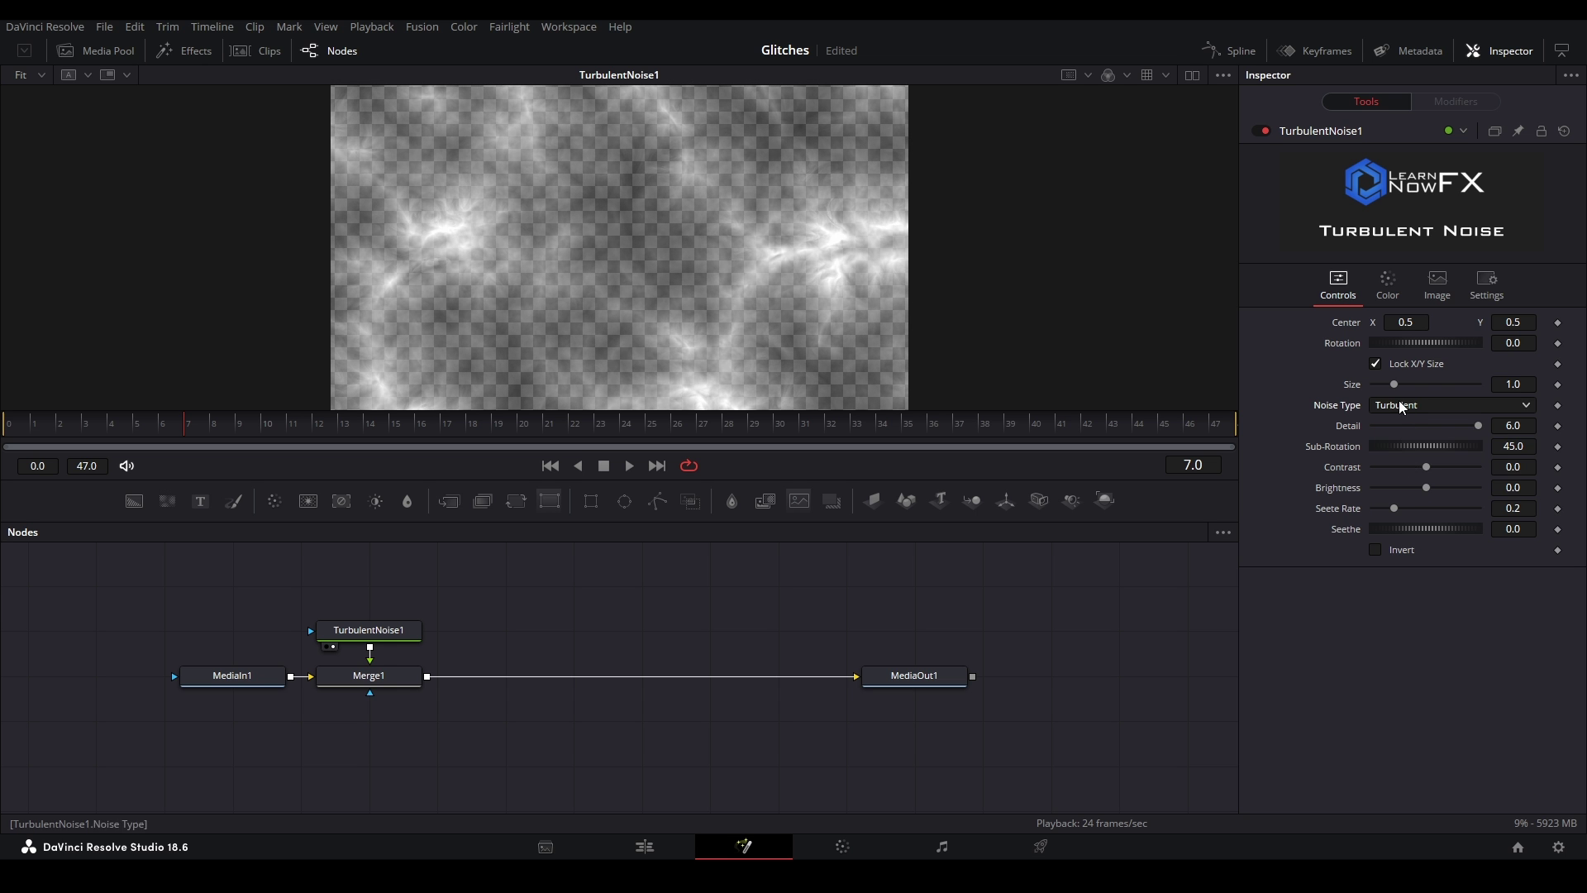
click(1399, 400)
click(1397, 475)
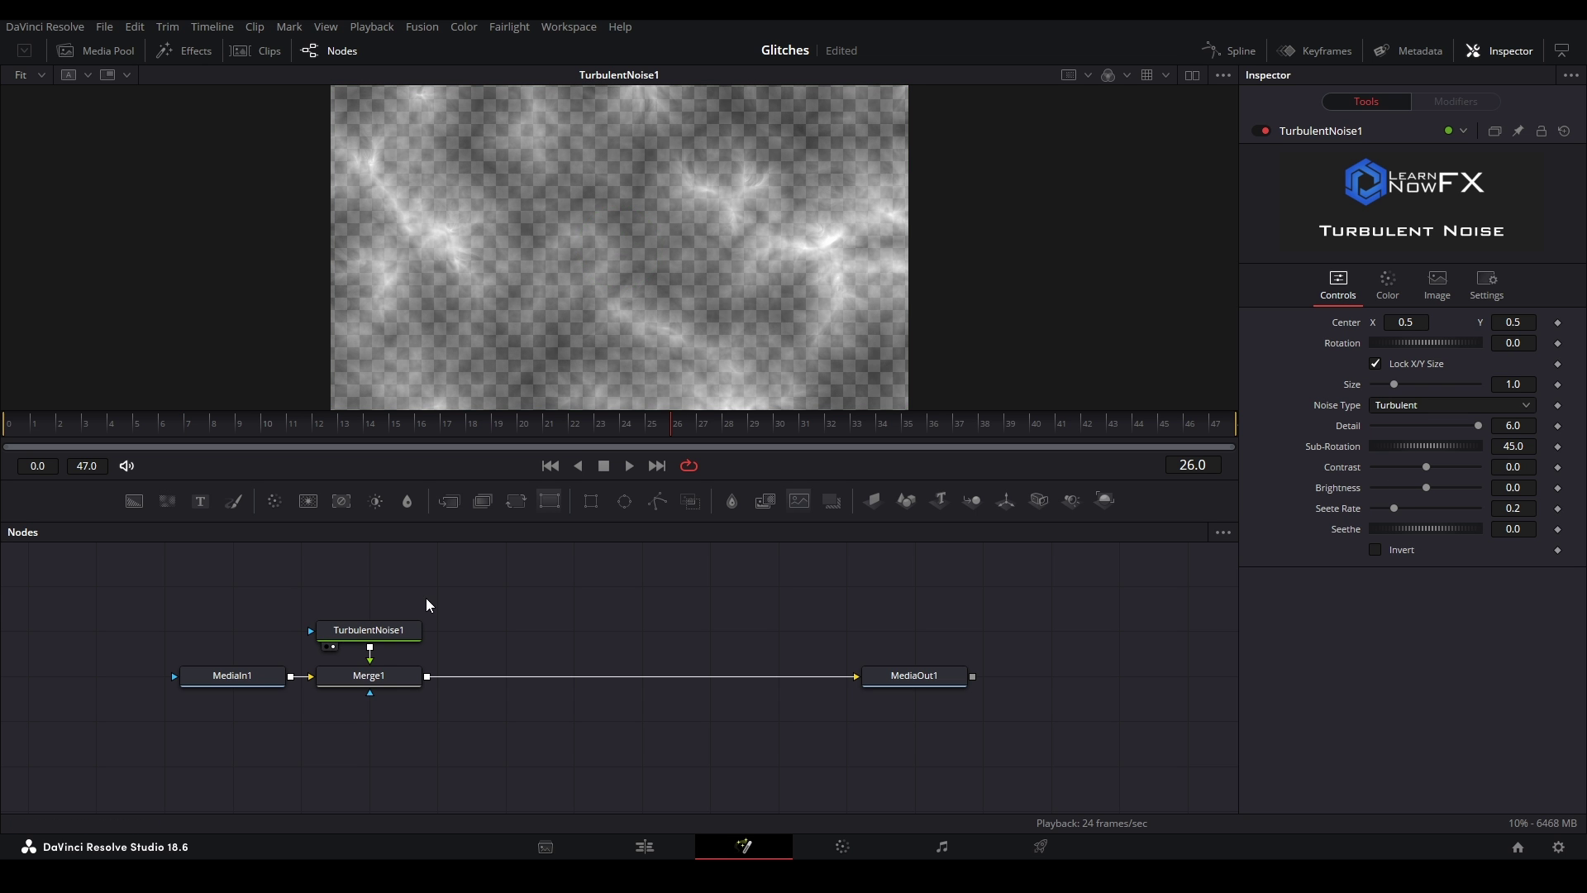
key(Delete)
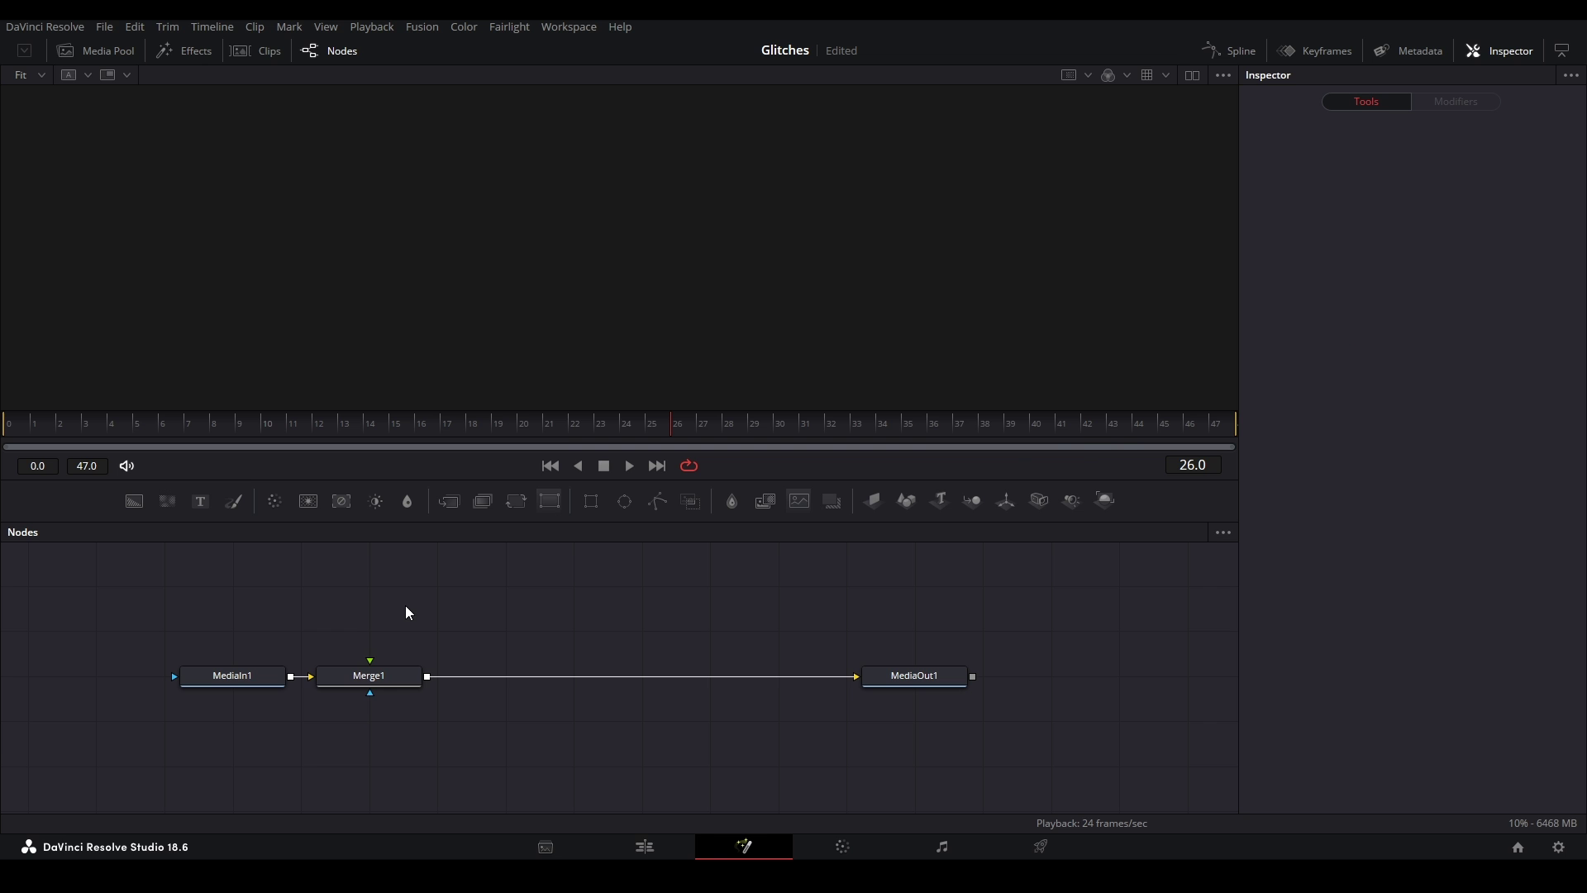
Look up the Nova fuse on the LearnNowFX free tools page, and add a Nova node as the foreground of Merge1
key(alt+Tab)
scroll(706, 431, up, 3)
scroll(706, 425, up, 3)
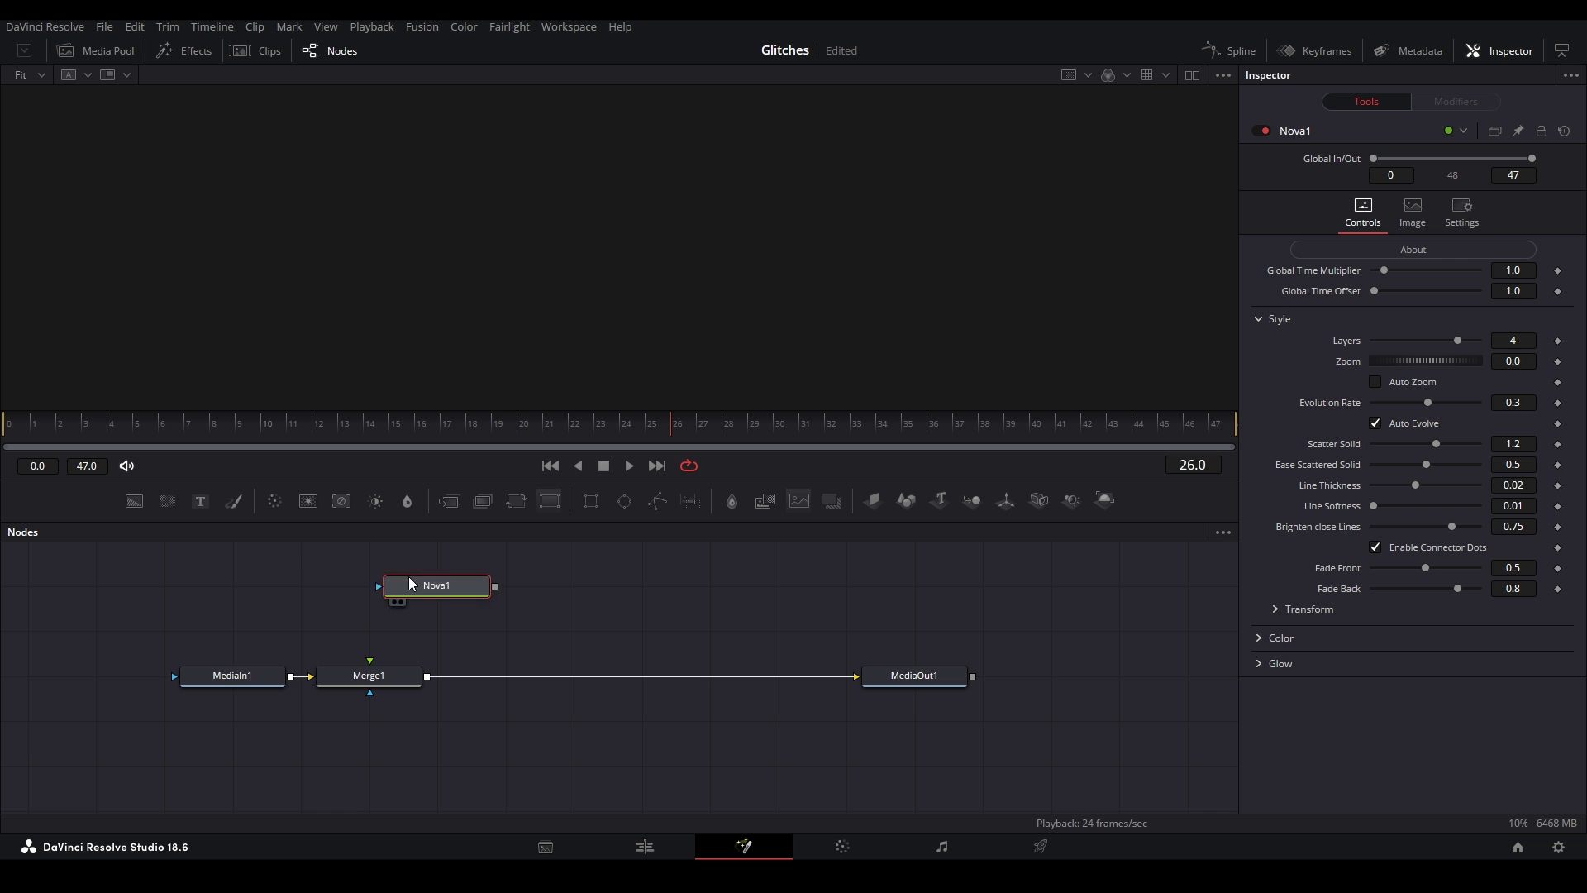
mouse_move(409, 577)
mouse_down()
mouse_move(310, 552)
mouse_move(388, 592)
mouse_up()
click(387, 589)
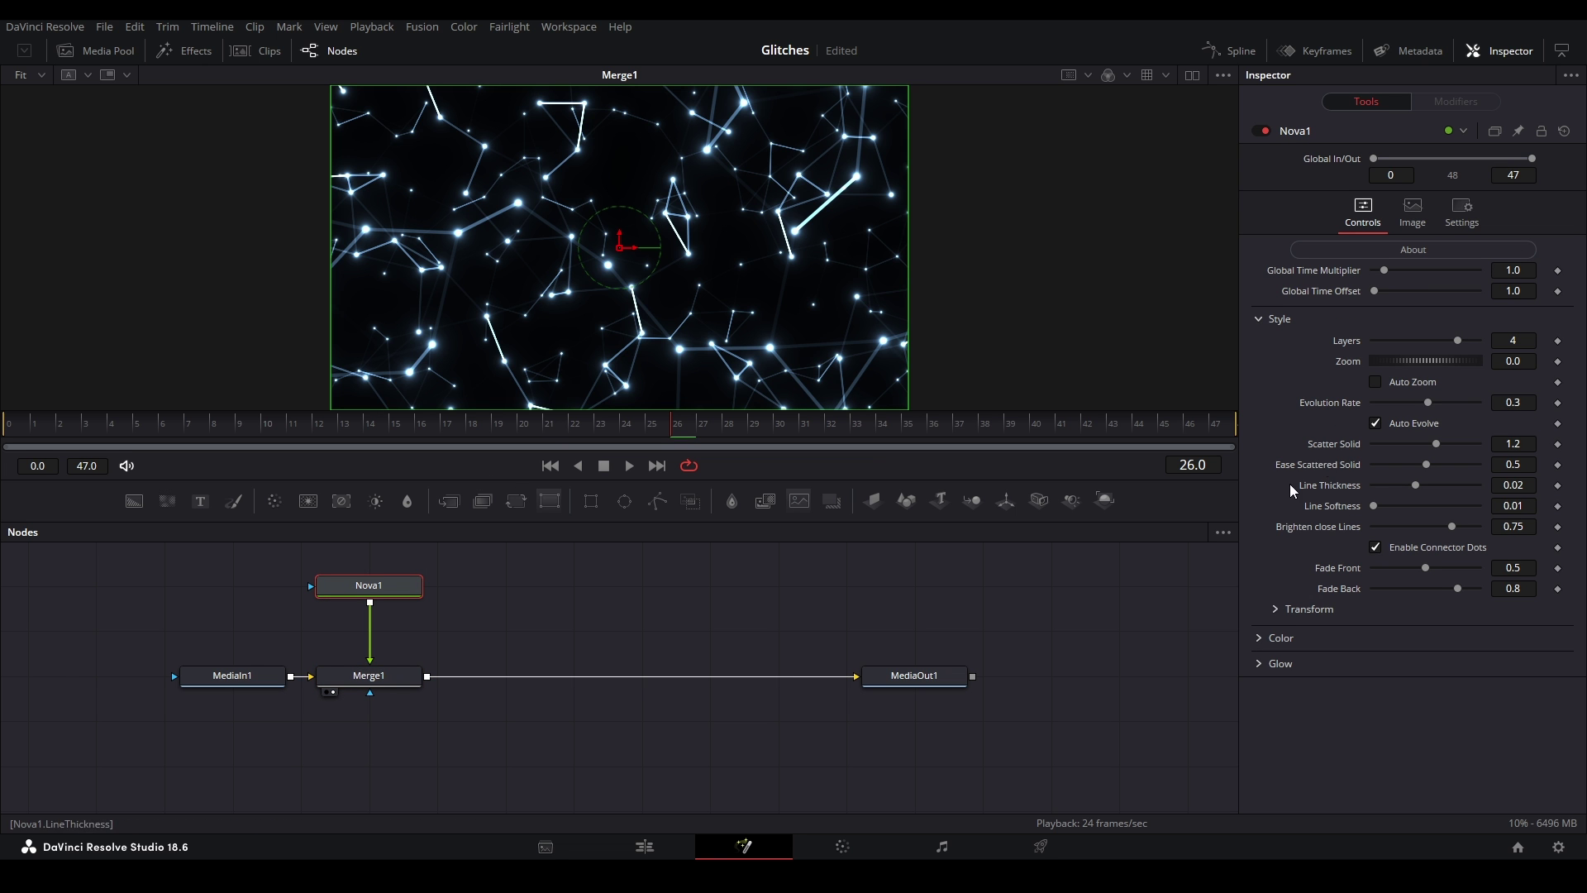
Set Nova1's Scatter Solid to 2.0 and Line Thickness to 0.0, after trying a Layers value of 1 and different Zoom amounts
drag(1499, 361, 1333, 363)
click(1426, 369)
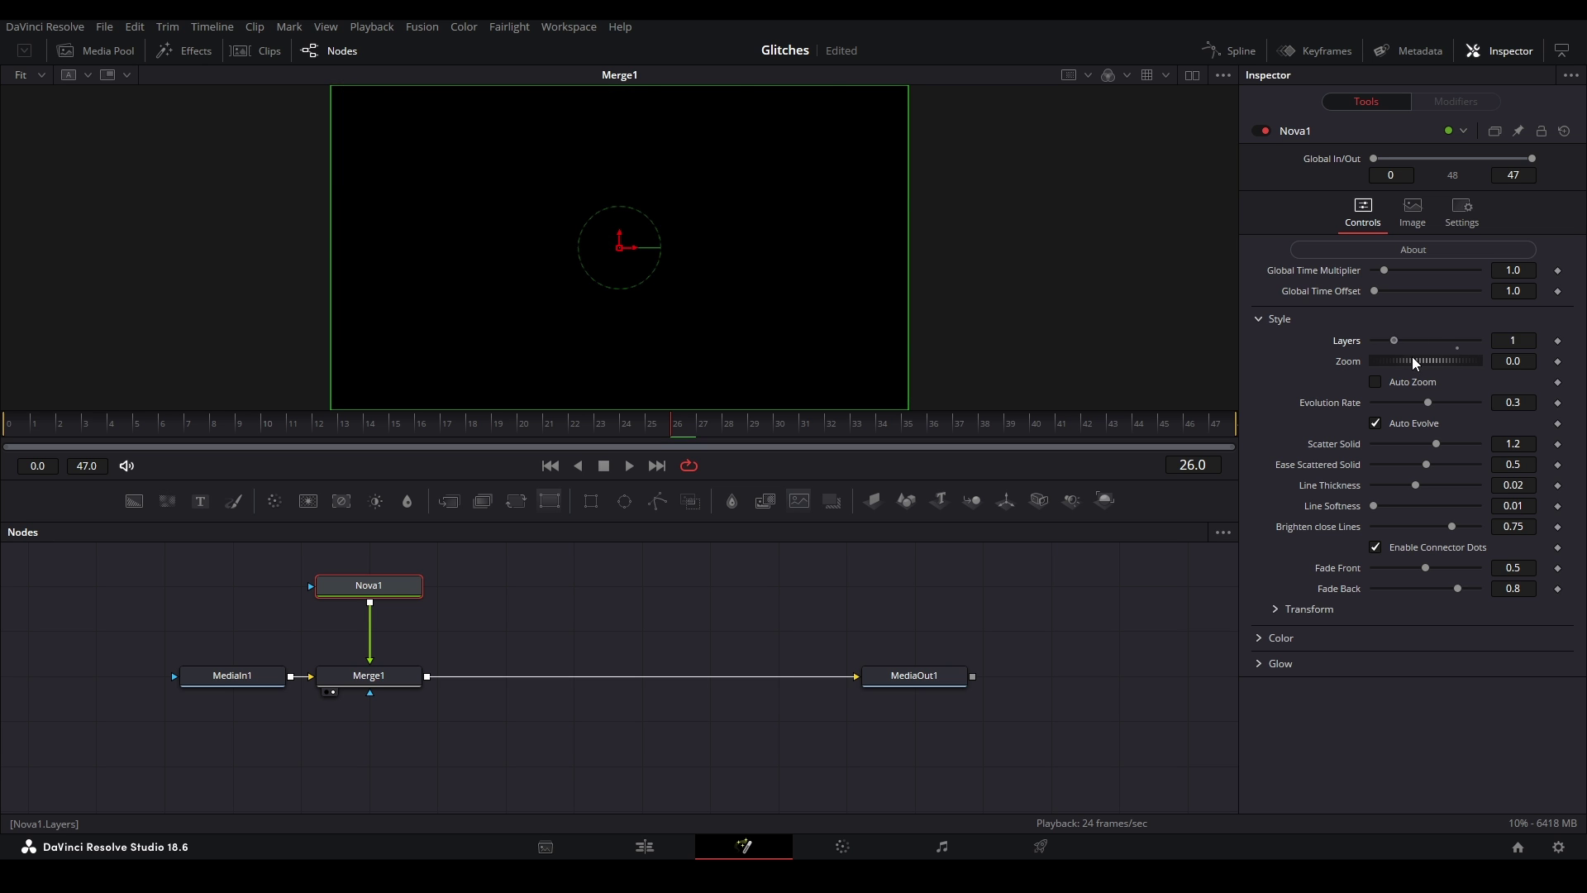
drag(1437, 444, 1471, 445)
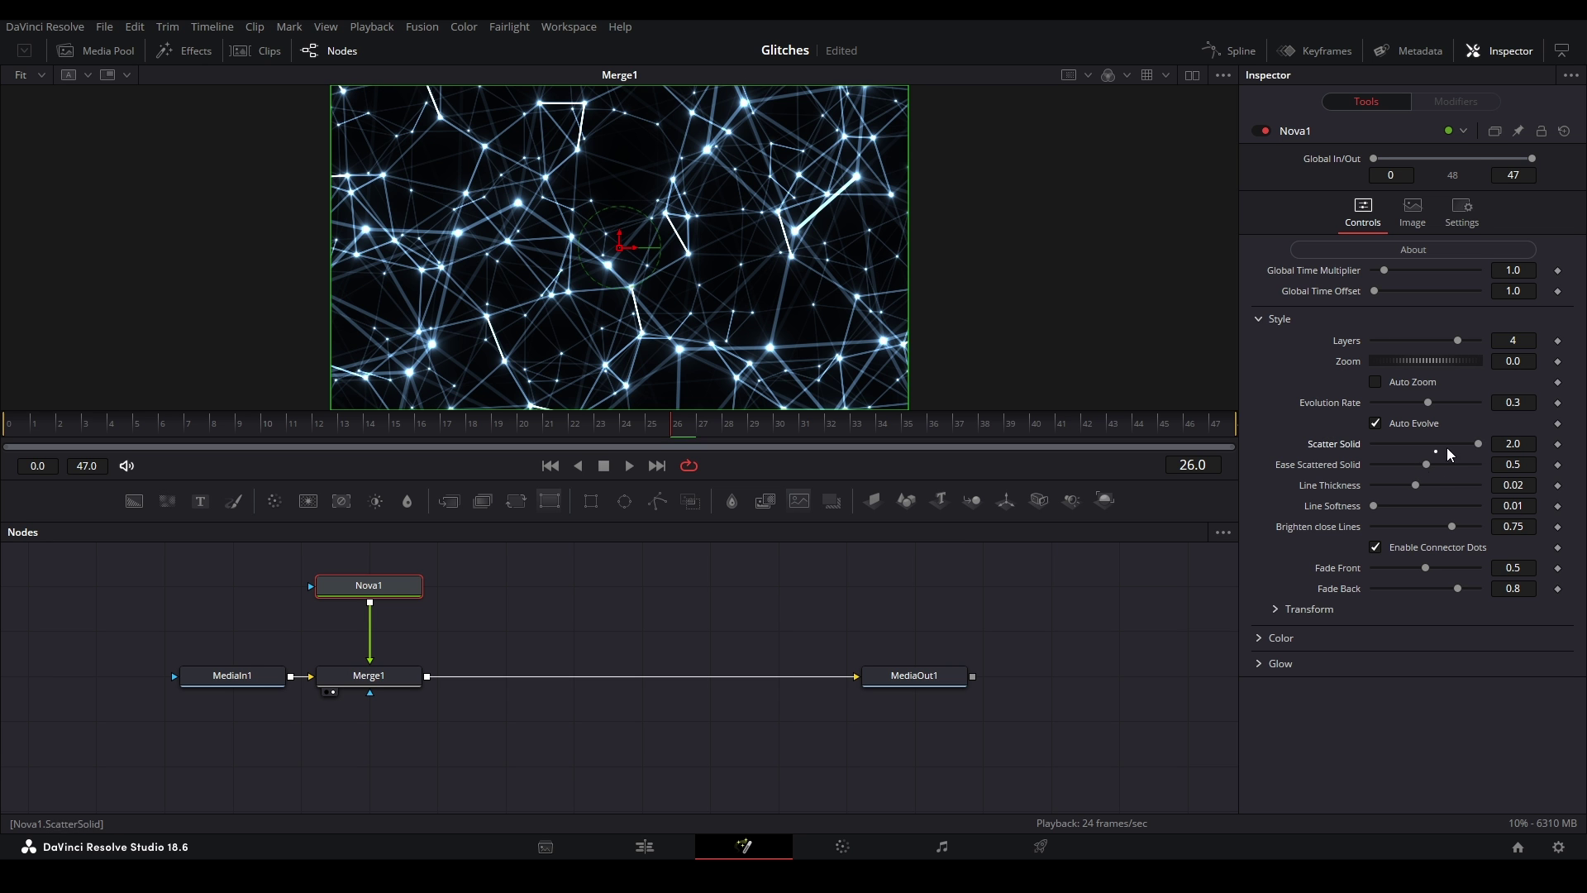
drag(1414, 485, 1306, 496)
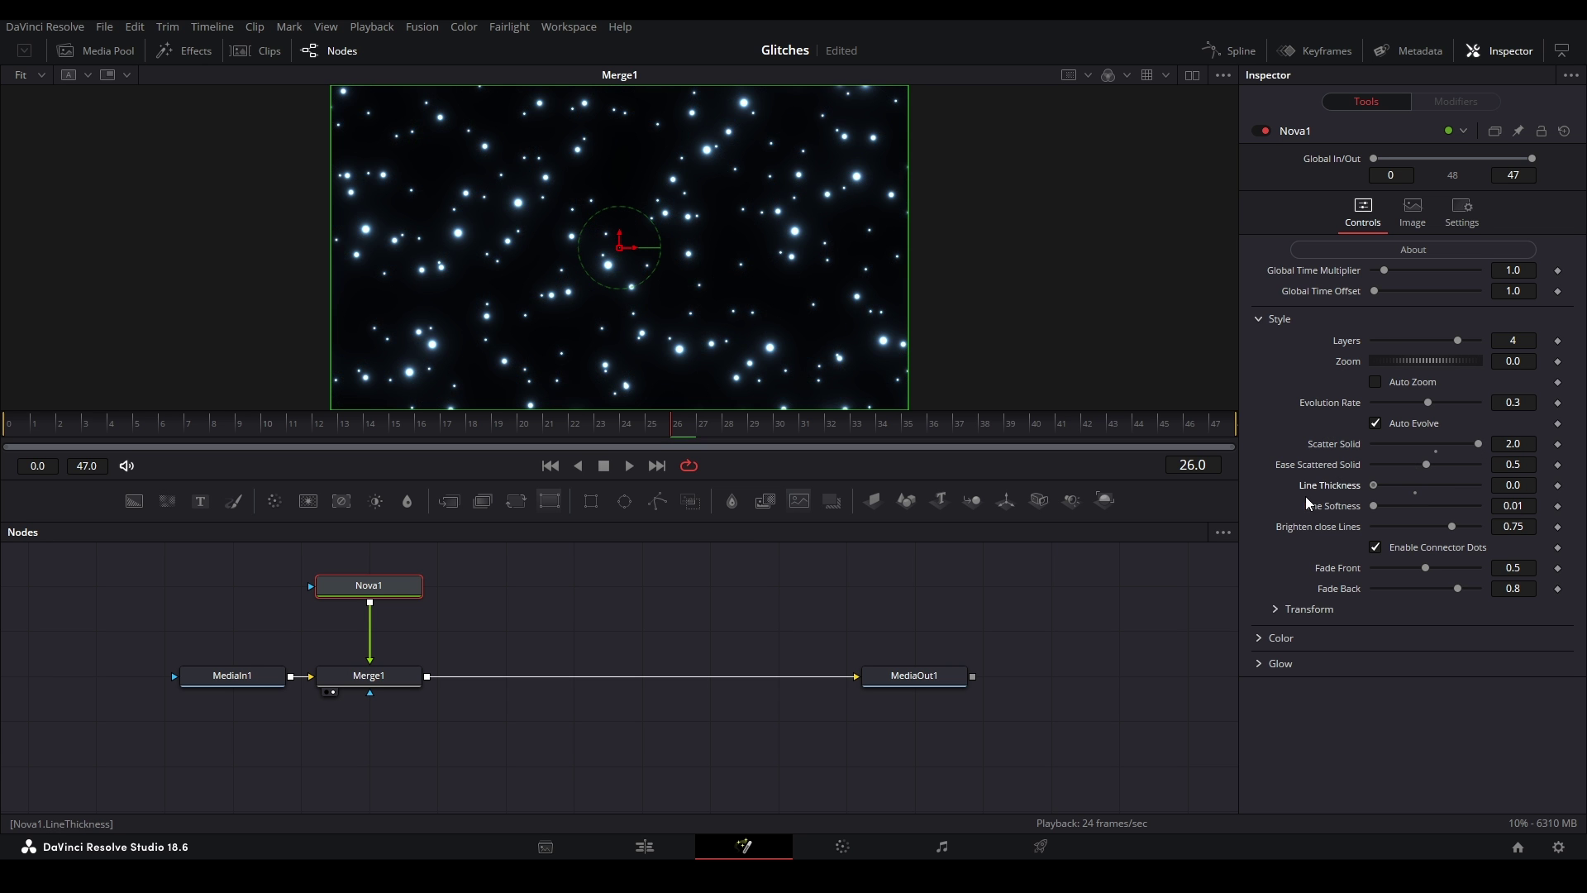
drag(1513, 361, 1416, 364)
key(ctrl+z)
Show Nova1's Transform settings and play back the moving particles
click(1278, 609)
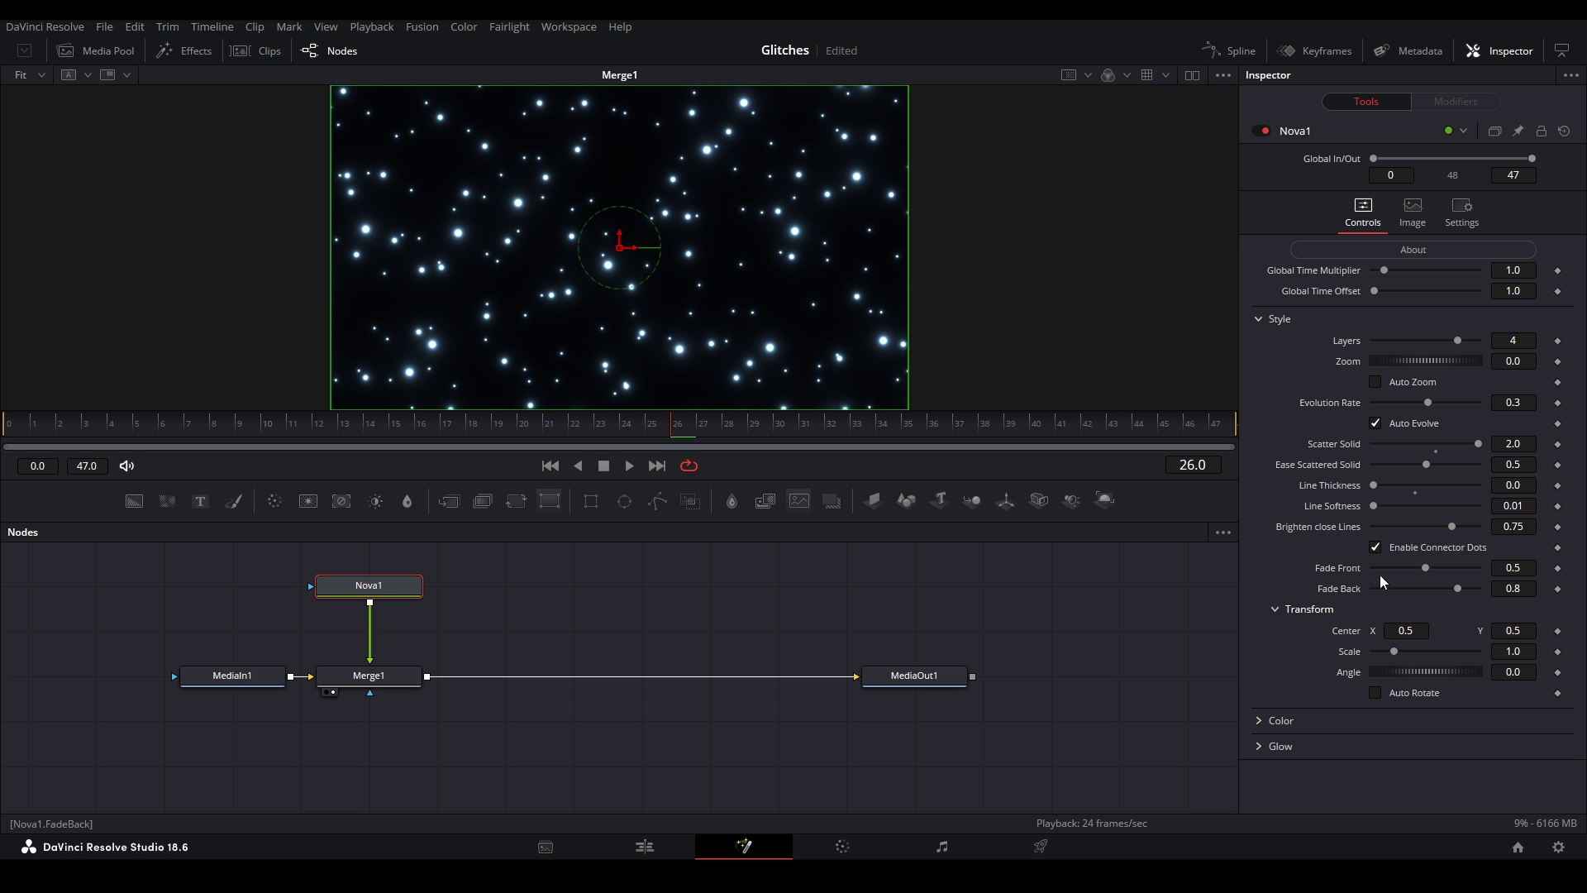
key(space)
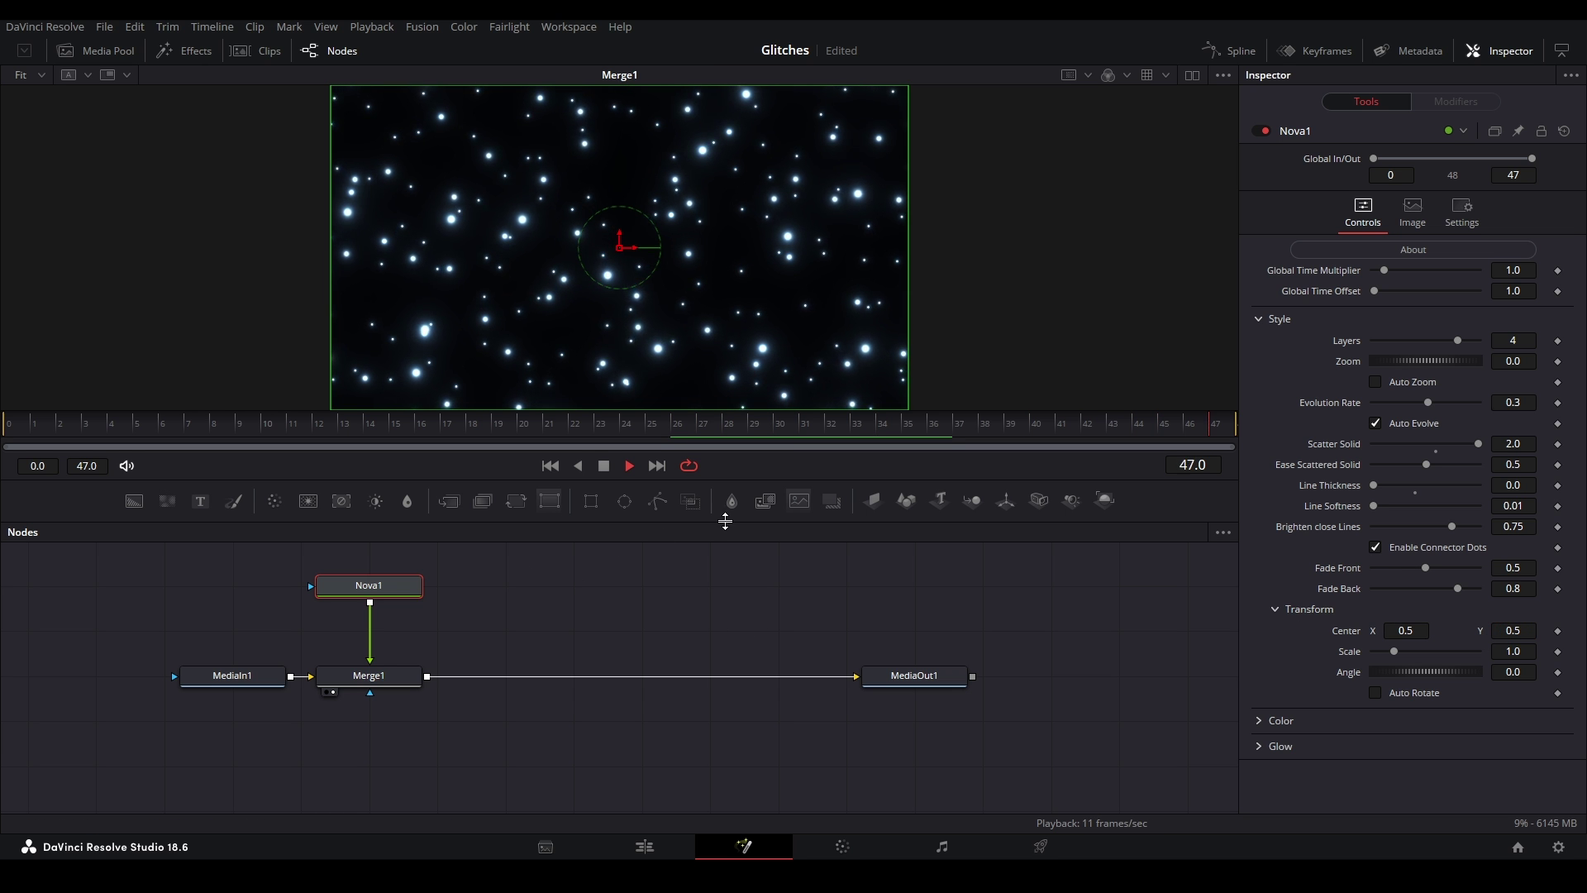
key(space)
Show Nova1's Color settings, raise the Glow Bloom to 1.694, and delete the node
click(1282, 720)
scroll(1283, 665, down, 3)
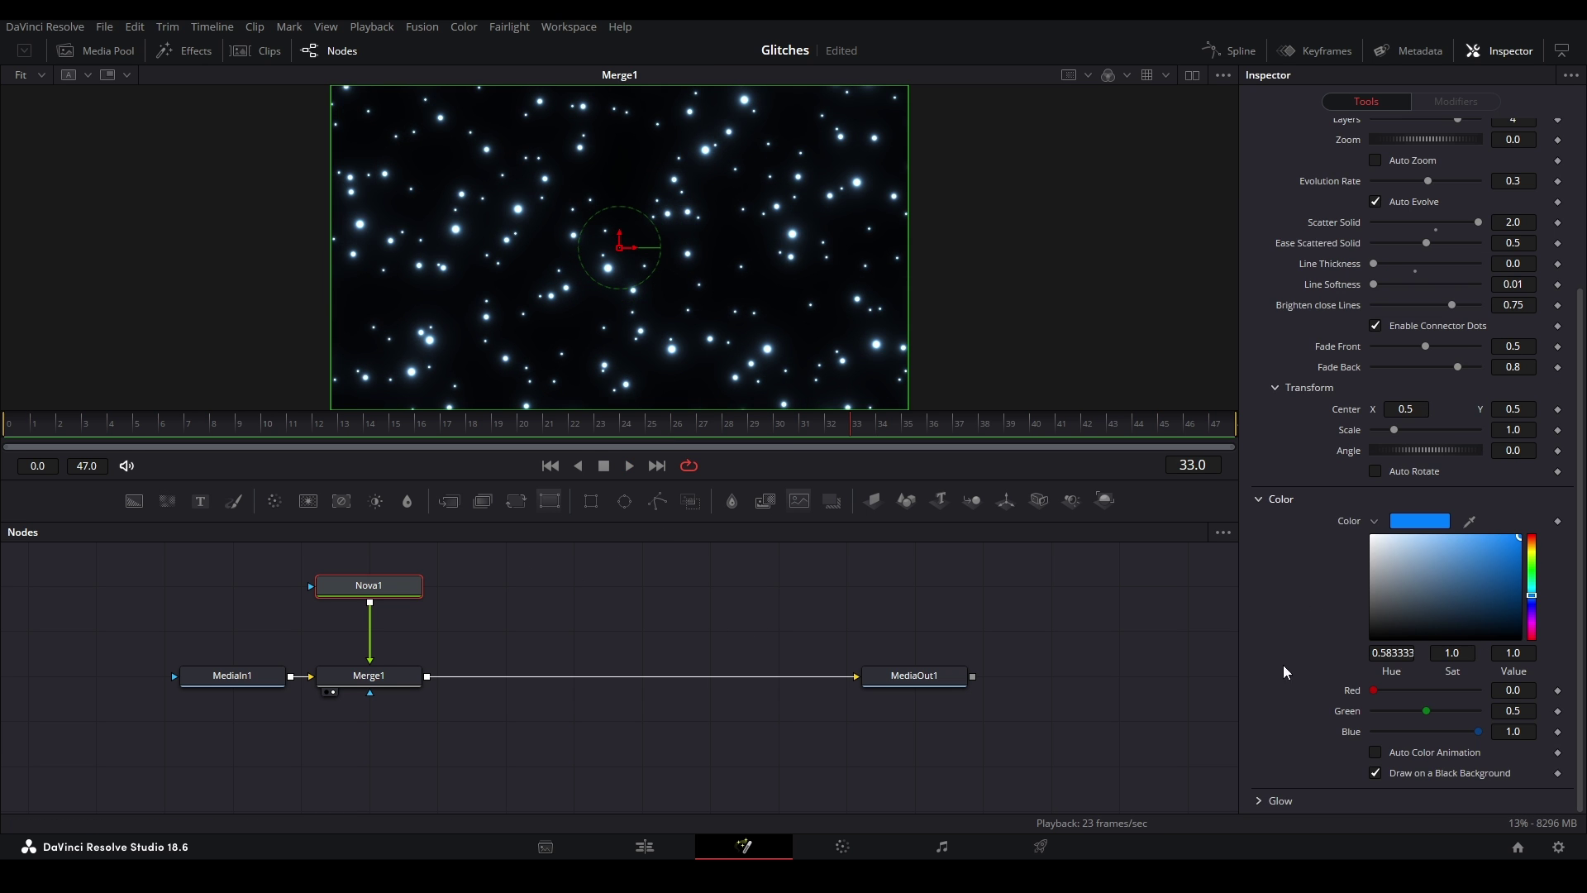
click(1250, 796)
drag(1392, 777, 1407, 775)
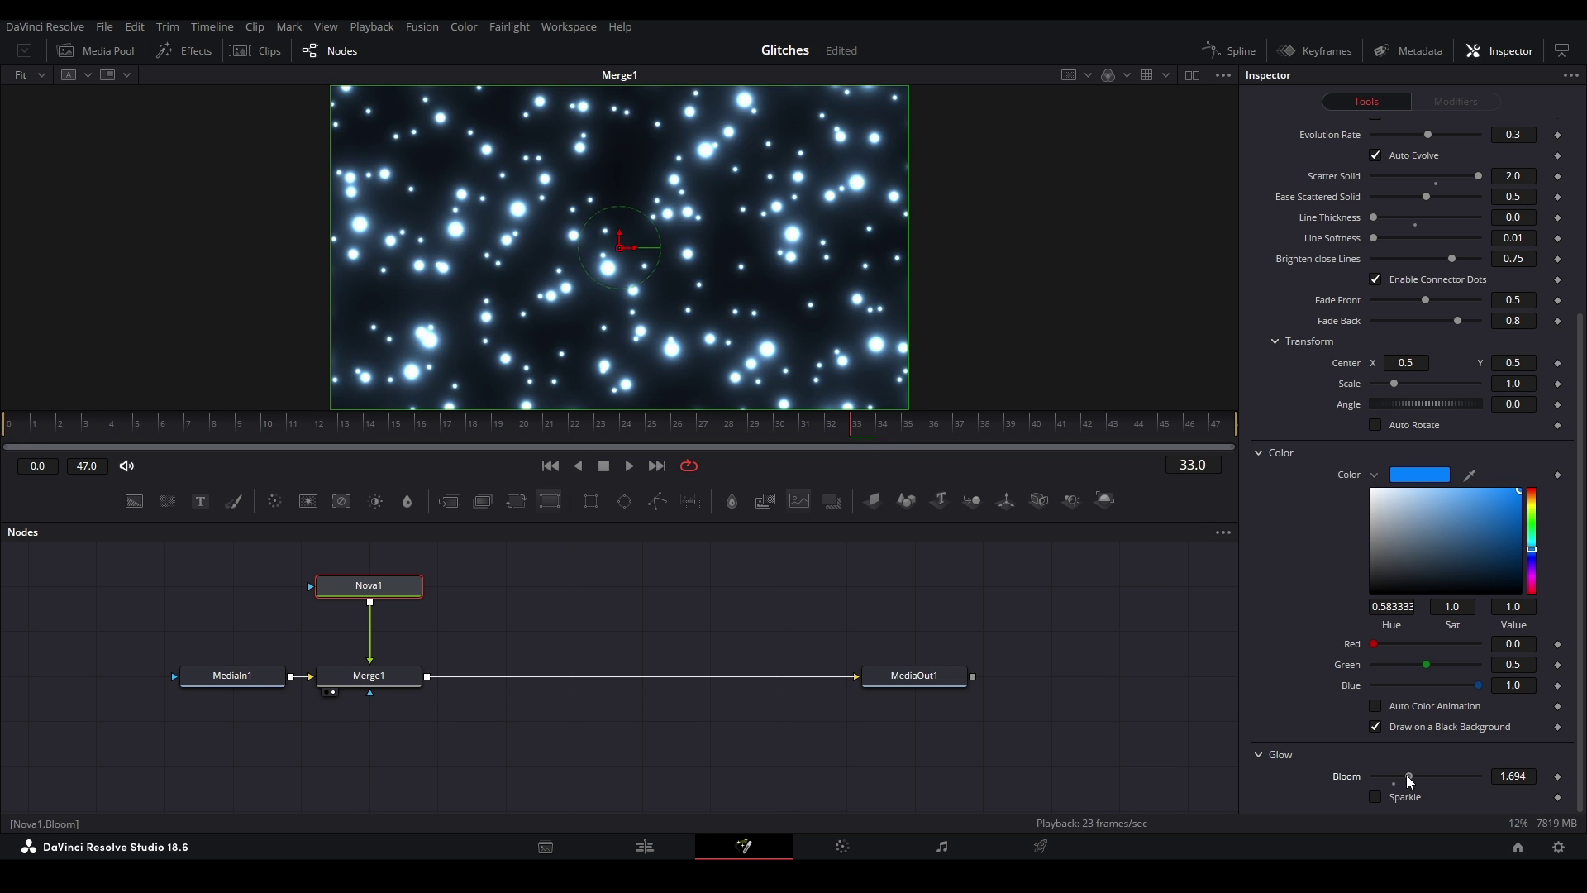
key(Delete)
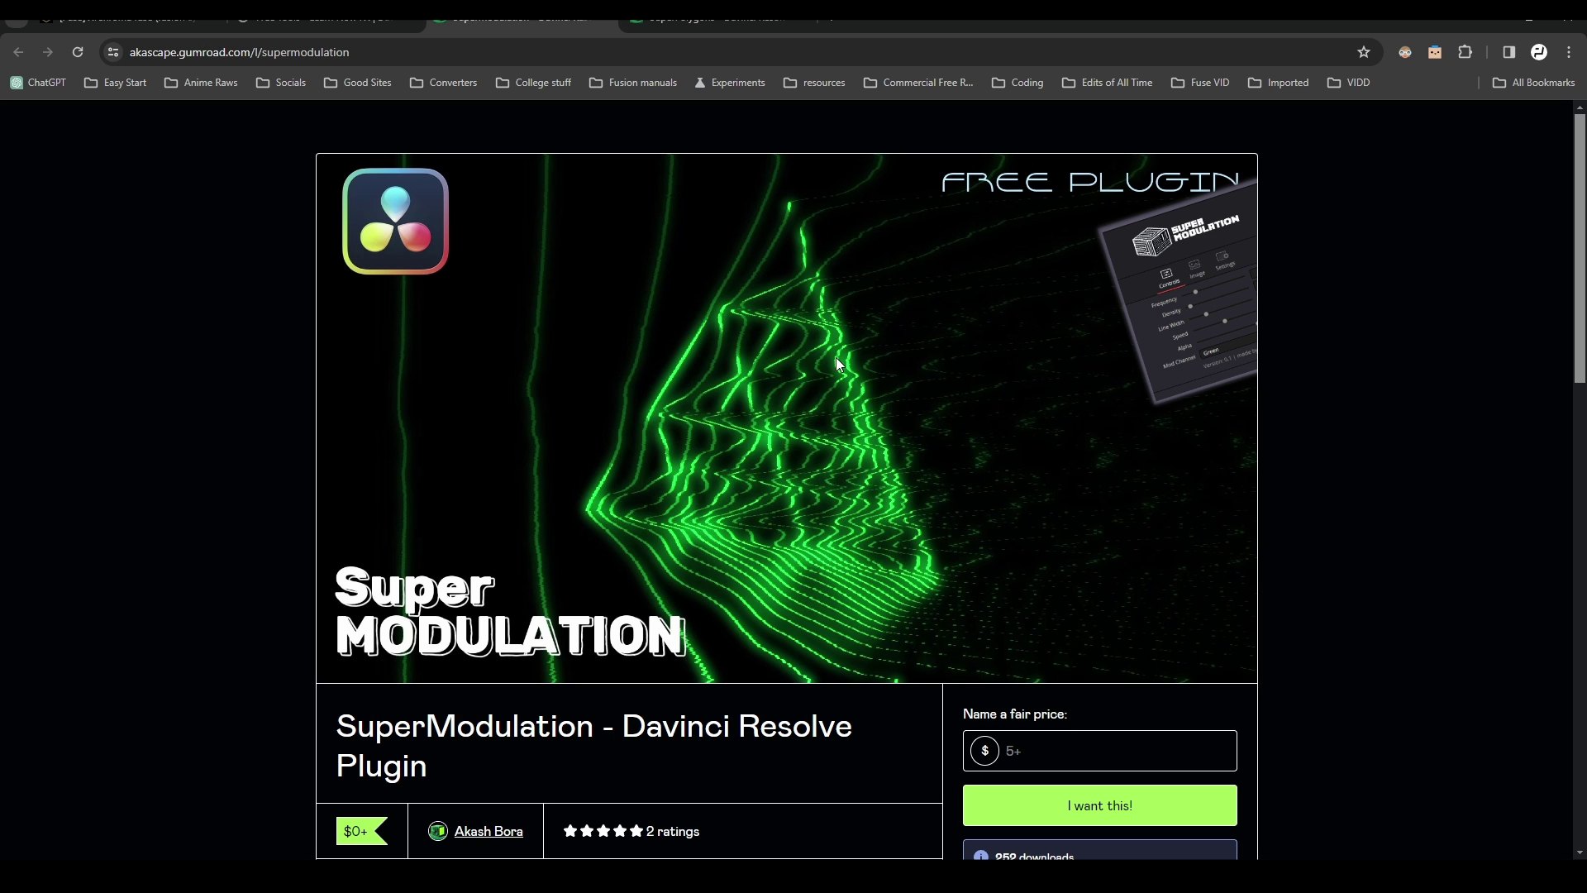
Look over the SuperModulation plugin page and its price field on Gumroad, and return to DaVinci Resolve
scroll(790, 293, down, 3)
scroll(874, 291, up, 3)
click(1067, 750)
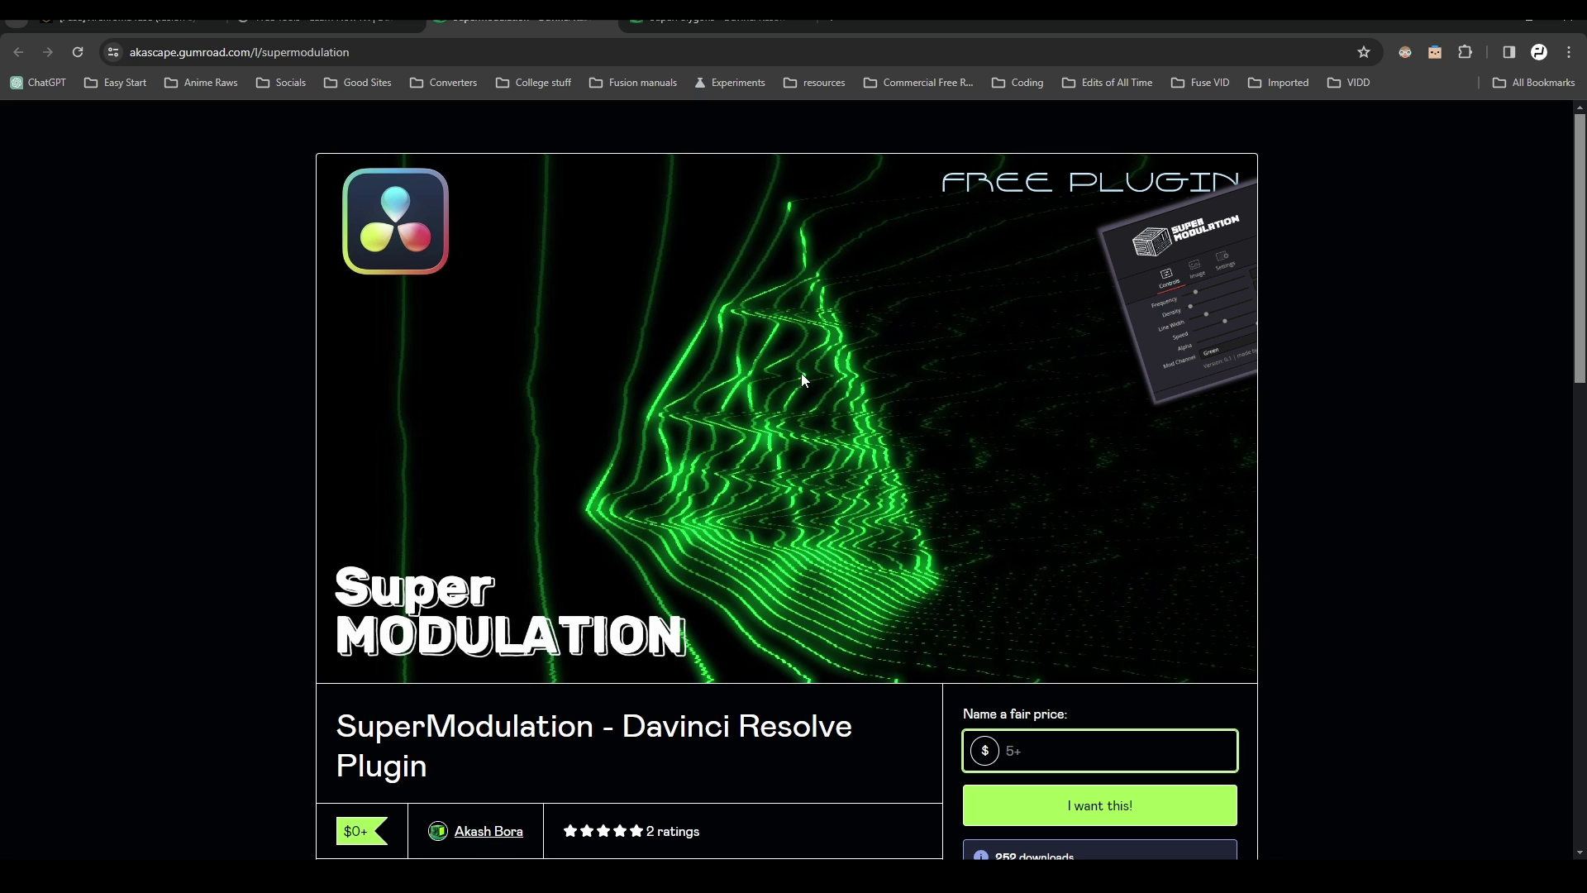
click(1492, 23)
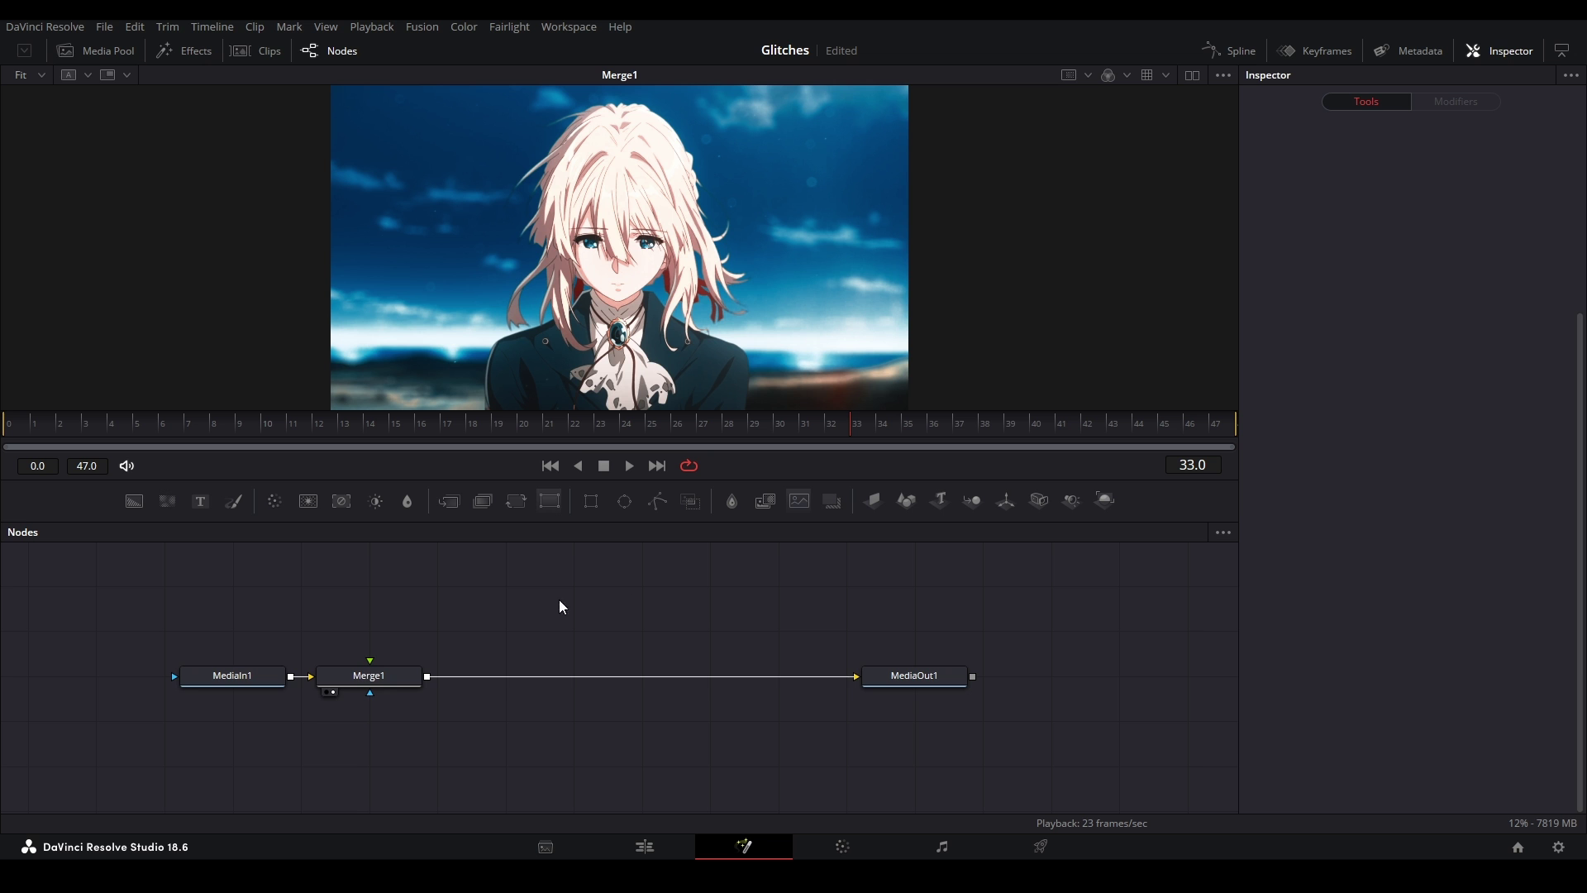
Delete Merge1 and insert a SuperModulation node between MediaIn1 and MediaOut1
click(371, 674)
key(Delete)
click(249, 677)
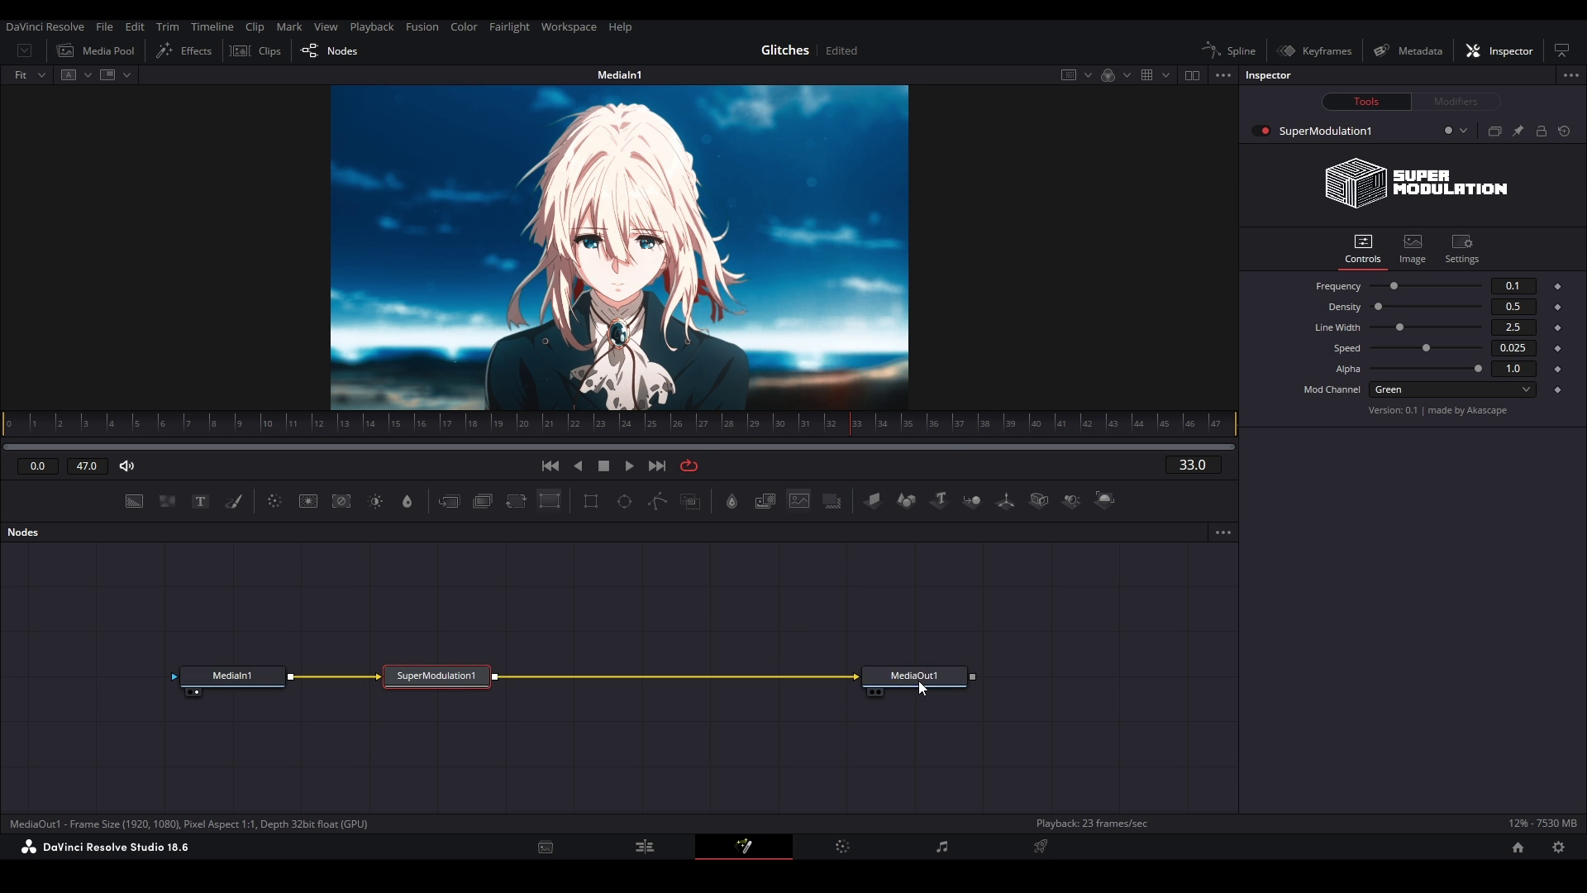
Show MediaOut1 in the viewer, save the project, and select SuperModulation1
click(921, 683)
key(2)
click(844, 618)
key(ctrl+s)
click(458, 683)
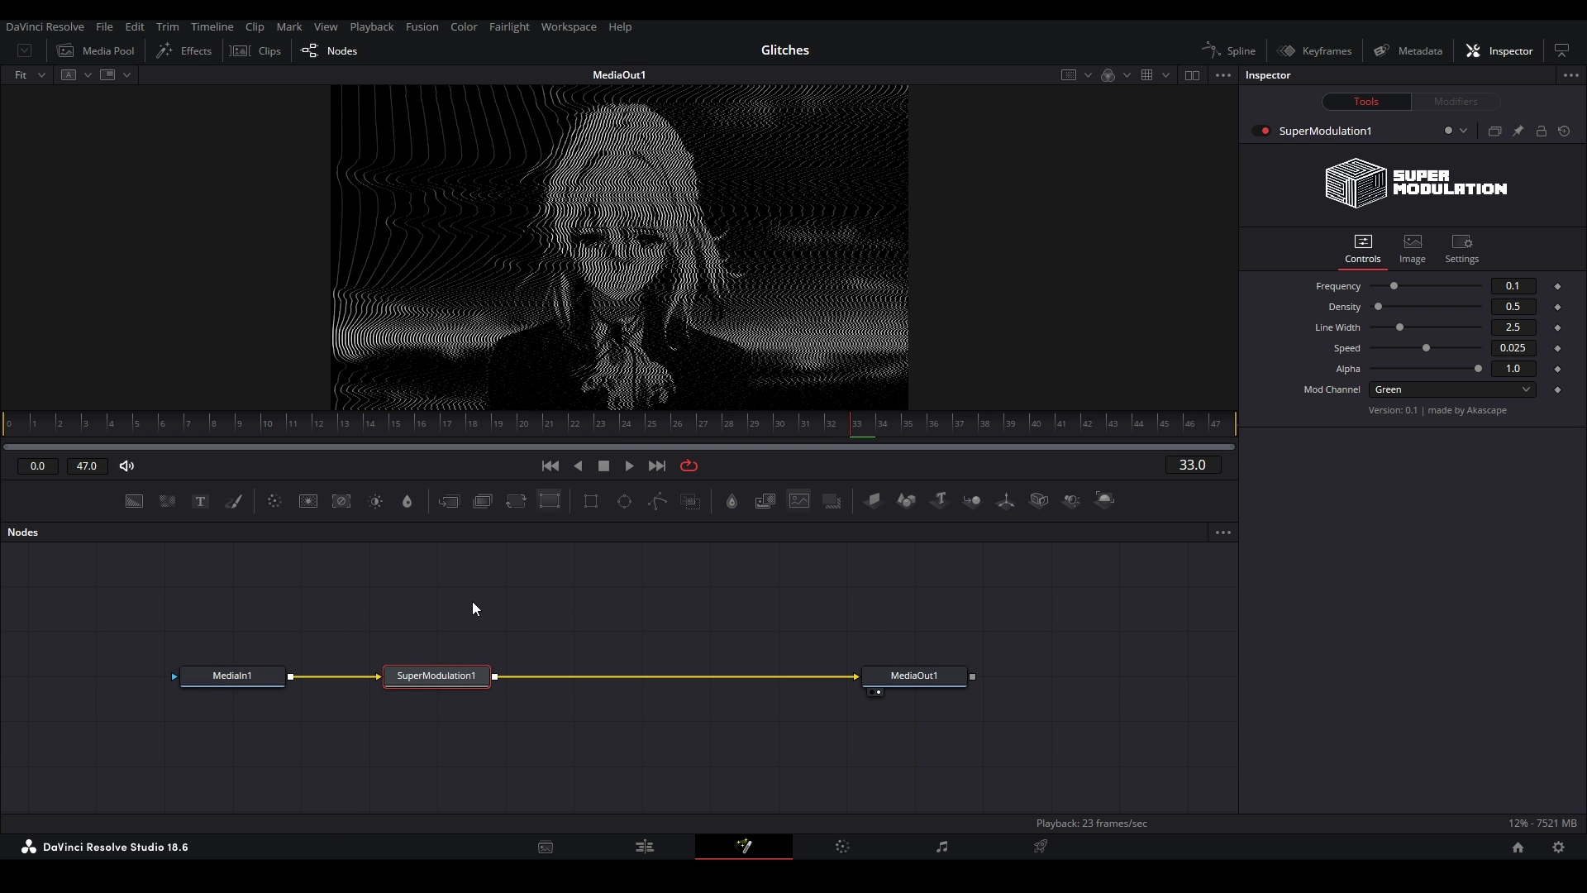
Set SuperModulation1's Frequency to 0.1142, Density to 0.01 and Speed to 0.0, and undo a trial Alpha of 0.0
drag(1394, 288, 418, 202)
drag(1426, 347, 1345, 347)
drag(1470, 371, 1215, 356)
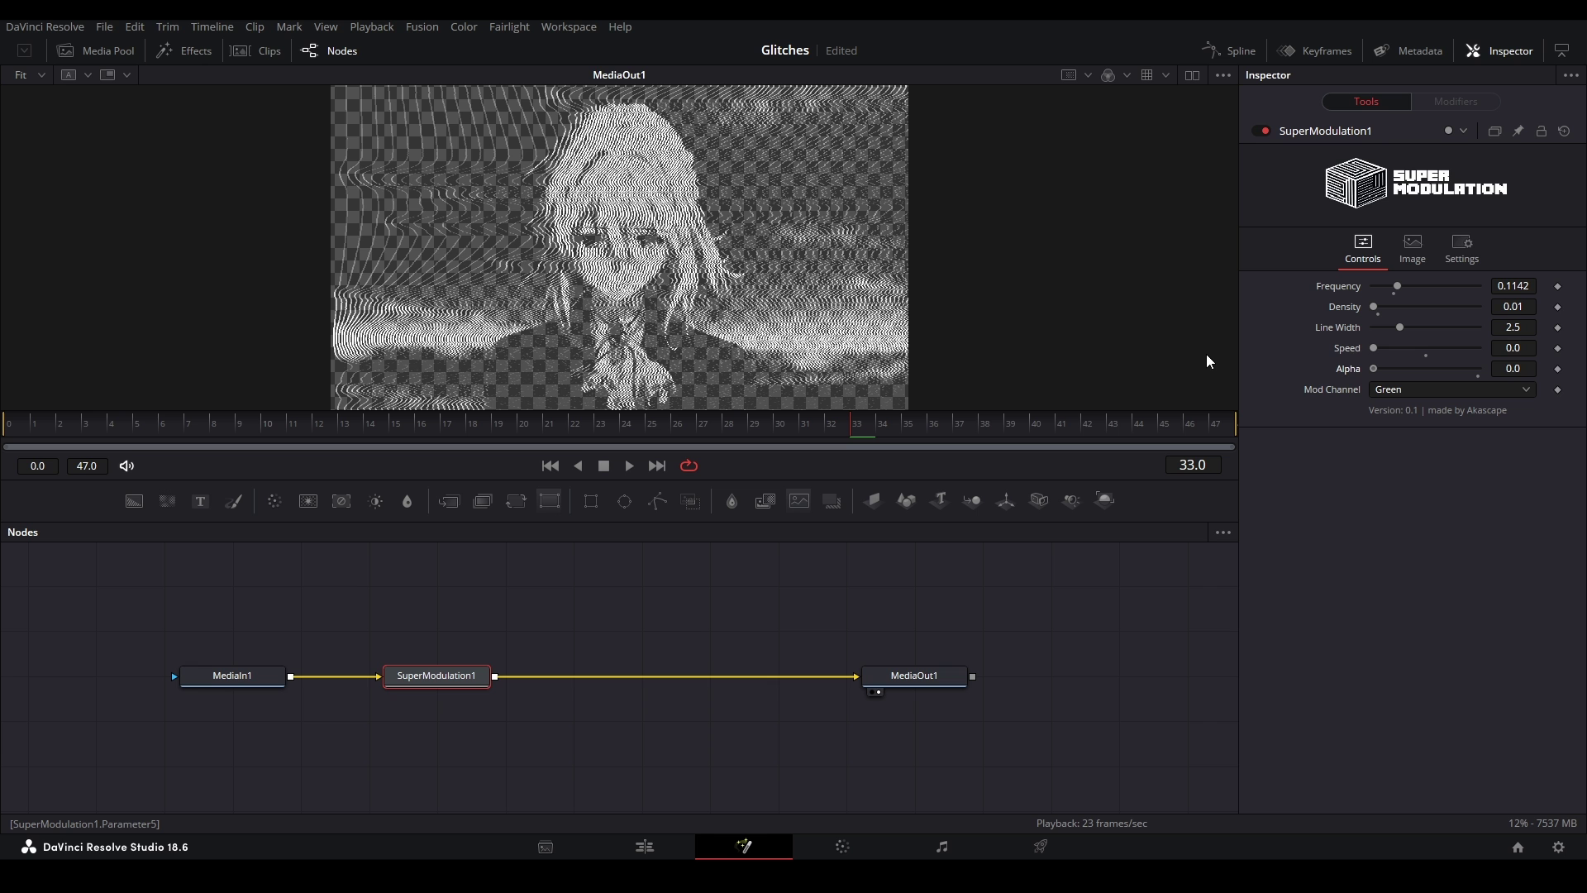
key(ctrl+z)
Try the Red Mod Channel on SuperModulation1 and restore Green
click(1405, 389)
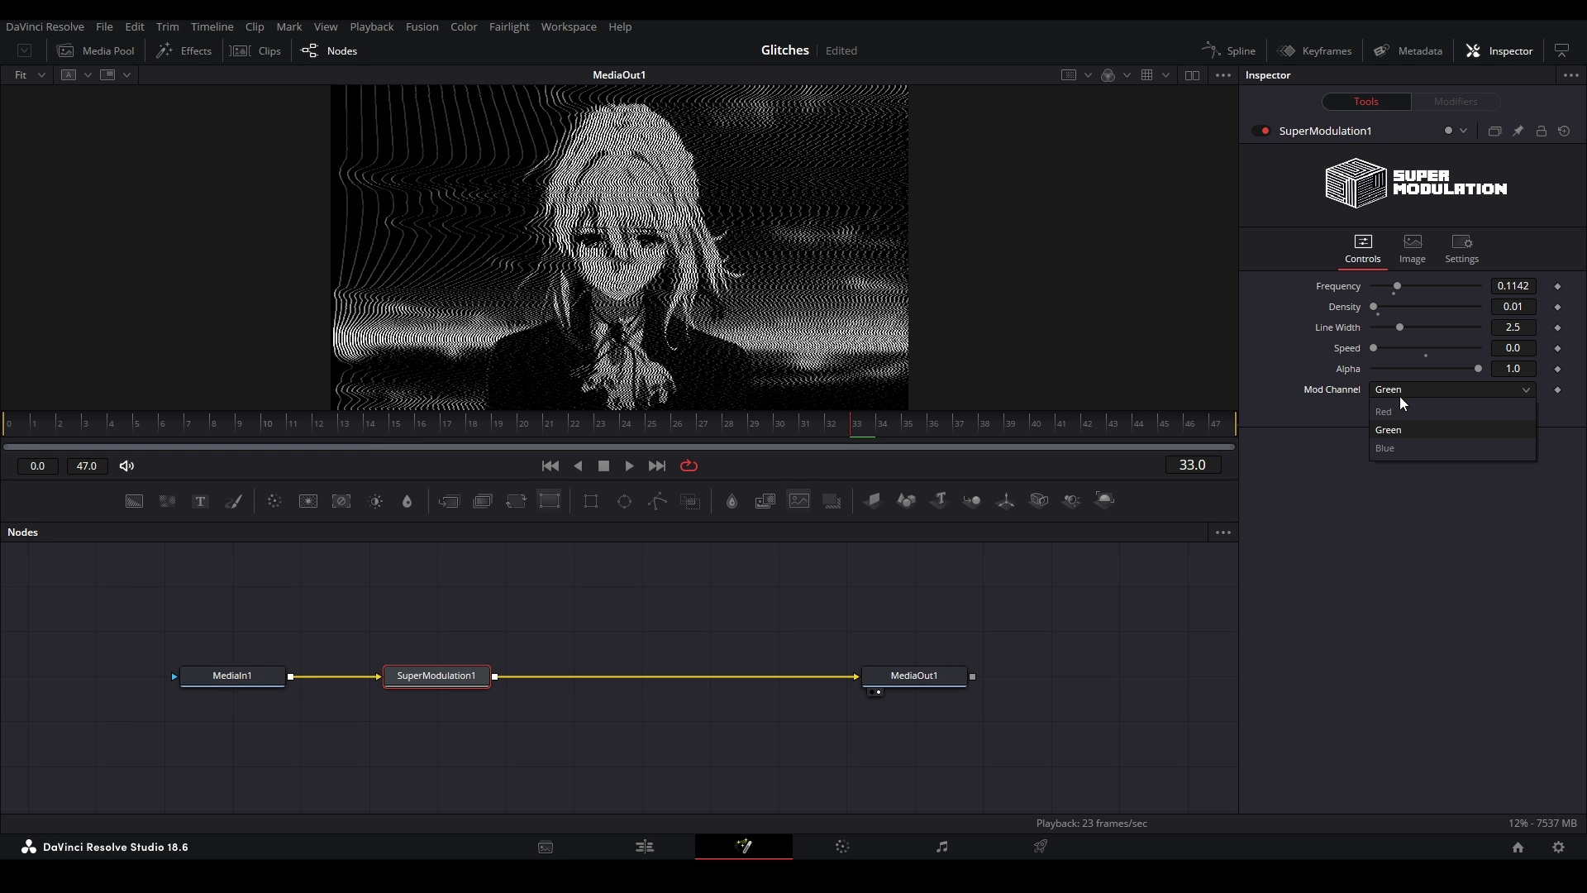
click(1398, 403)
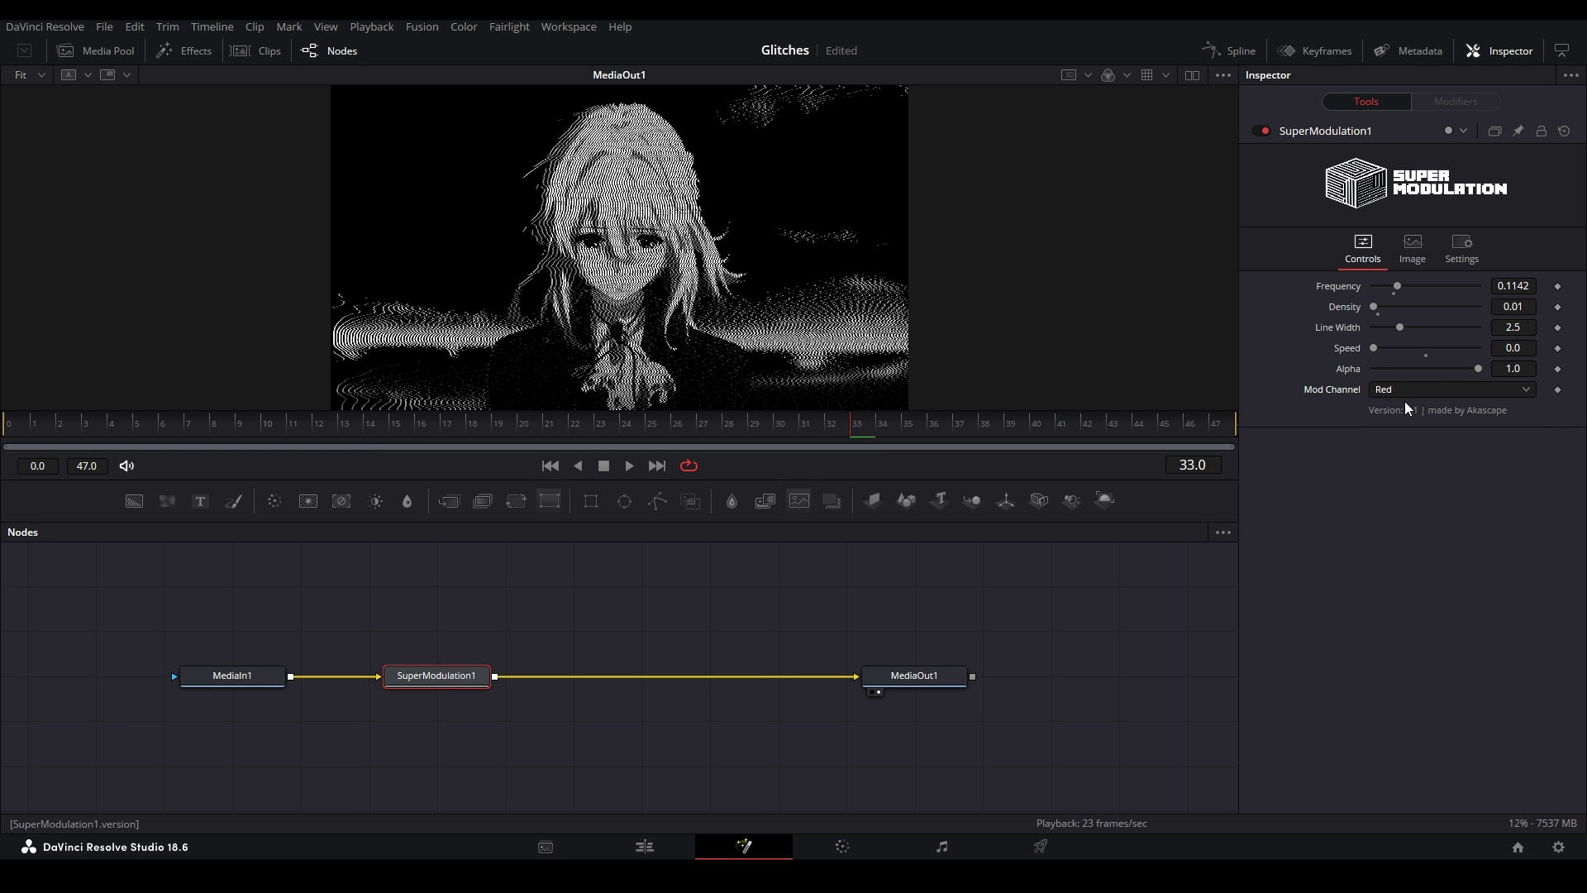
click(1405, 391)
click(1407, 424)
Set SuperModulation1's Frequency to 0.0472 and Line Width to 2.606, and delete the node
drag(1375, 307, 1392, 265)
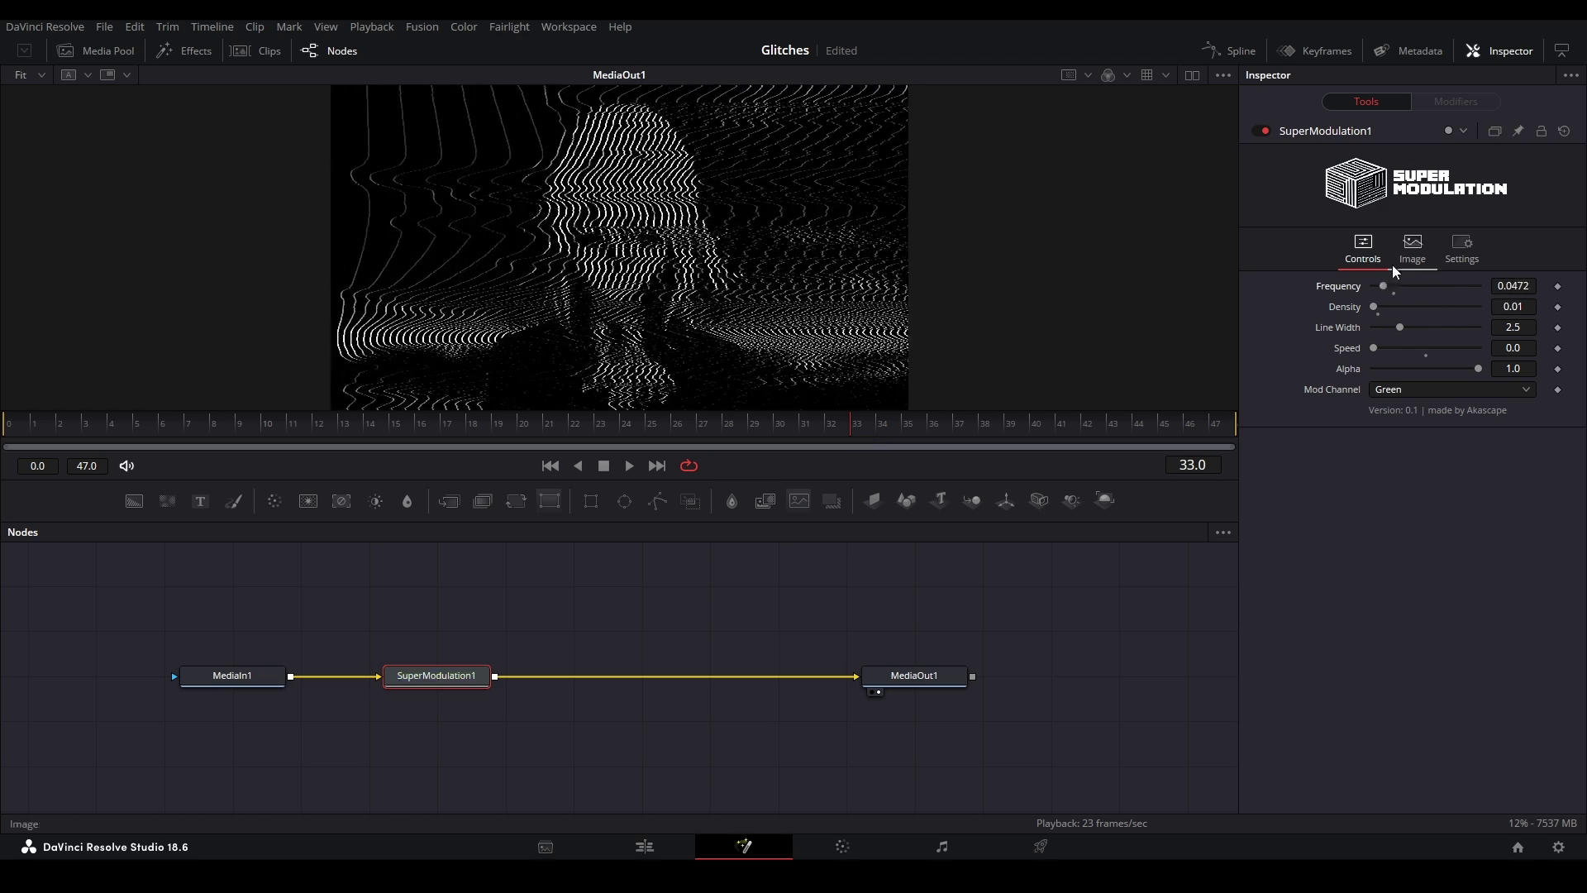
click(1410, 248)
click(1362, 254)
drag(1400, 328, 1403, 329)
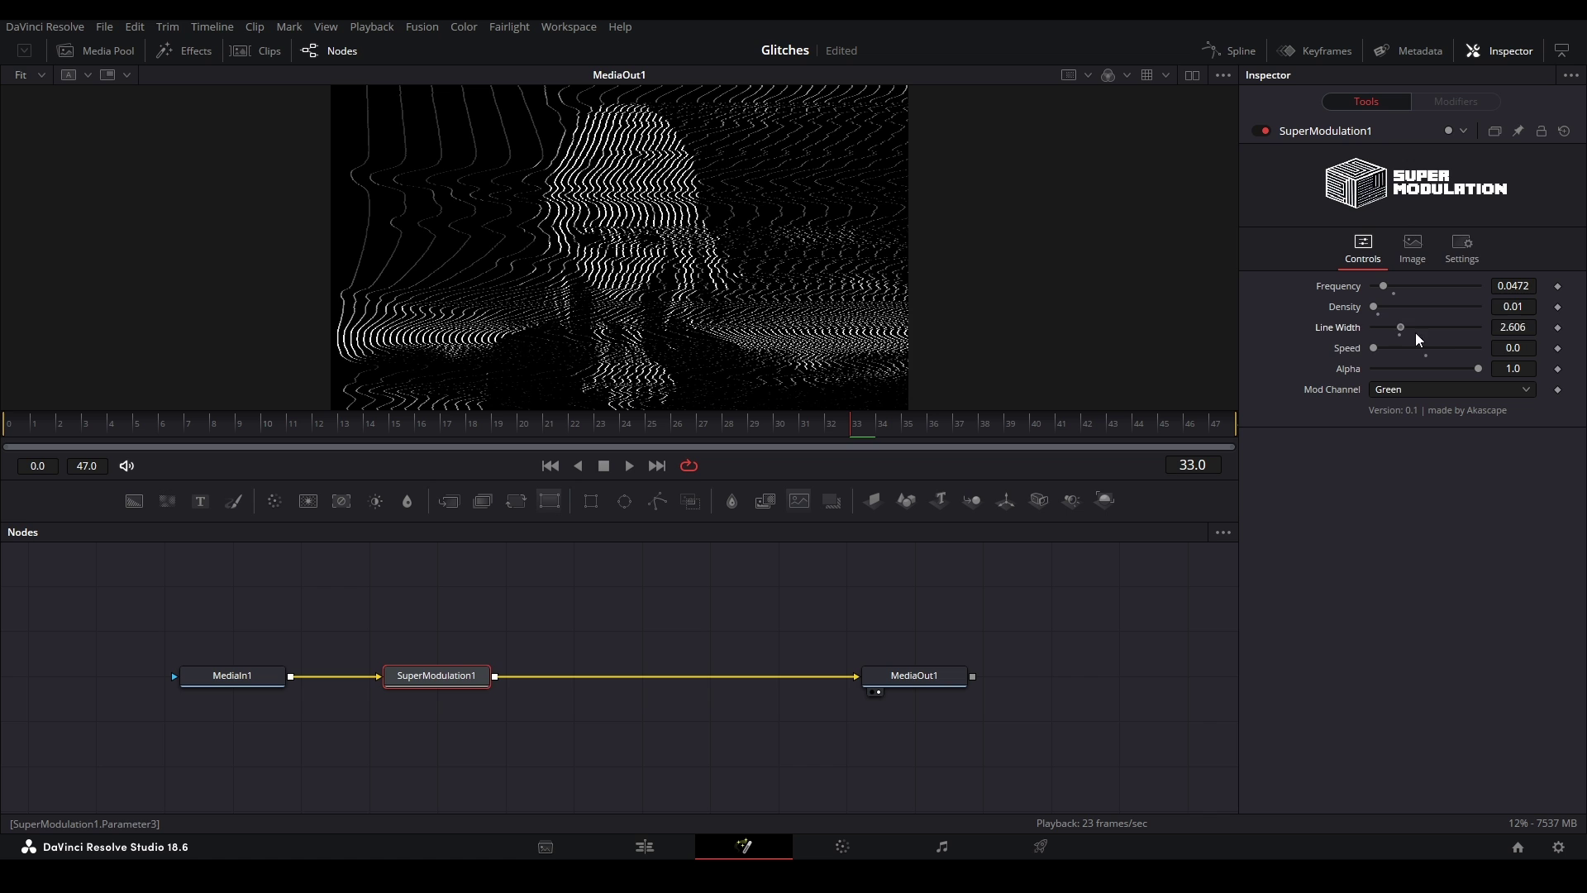
key(Delete)
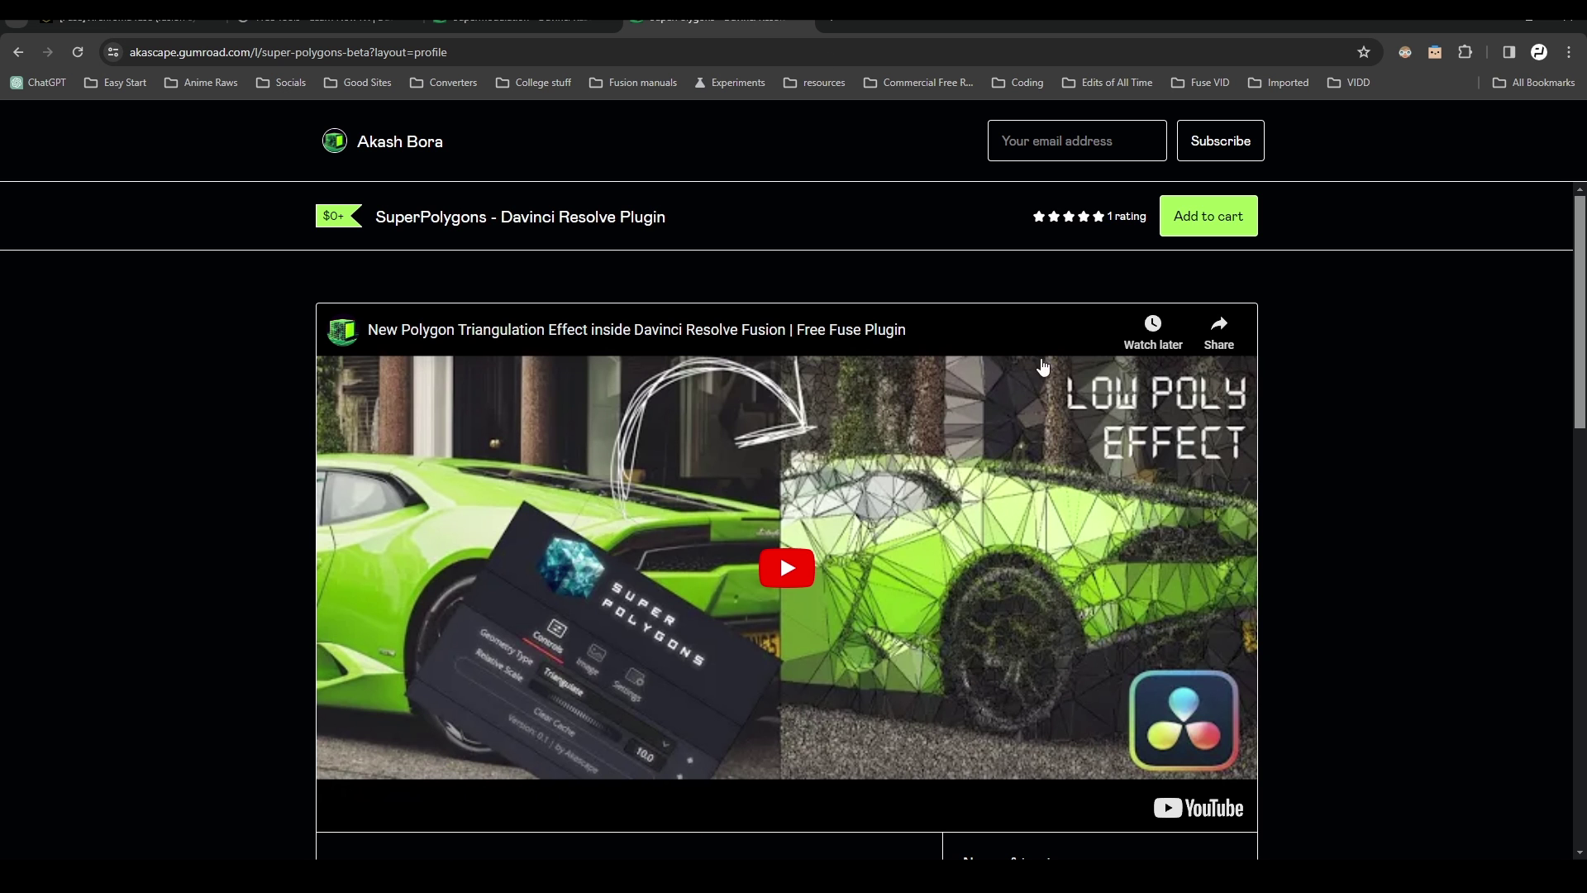
Switch to the browser and look over the SuperPolygons plugin page on Gumroad
scroll(1287, 372, down, 2)
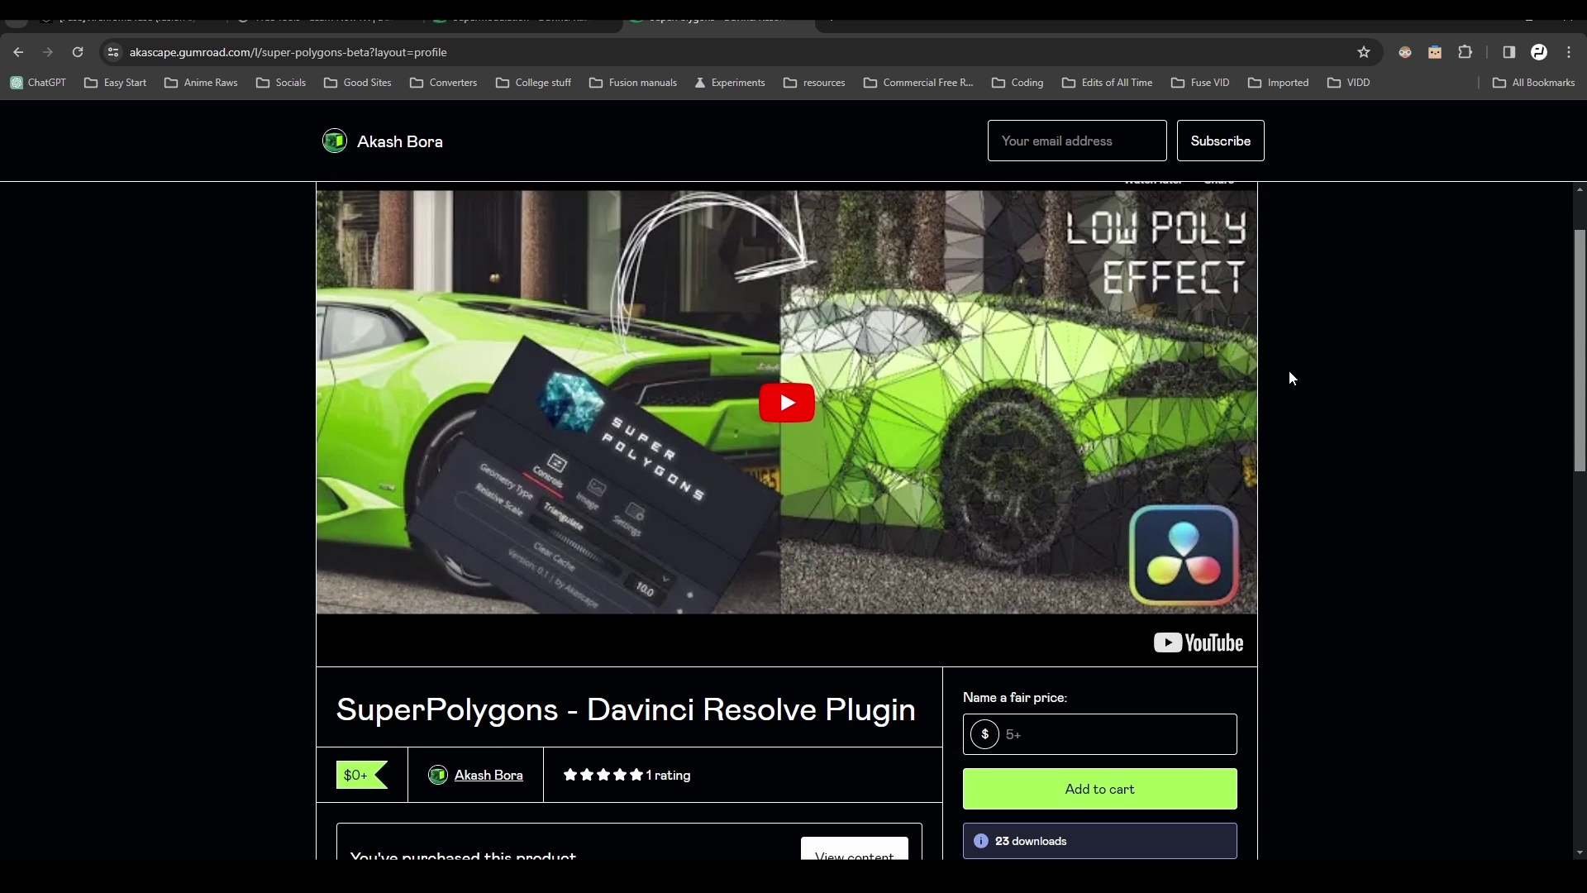
scroll(1290, 372, down, 3)
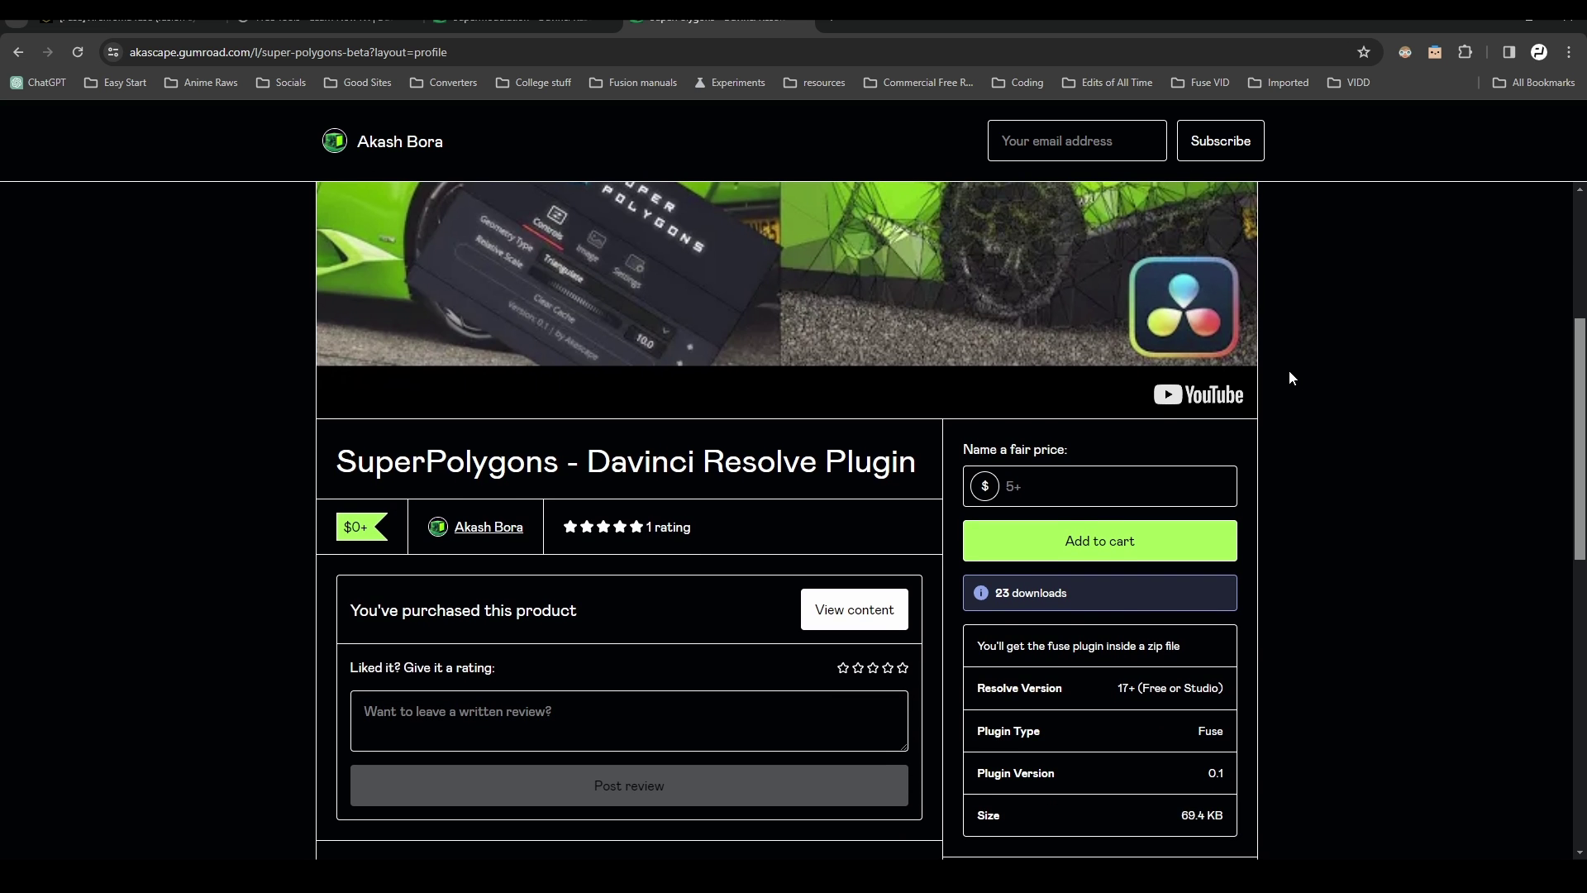
scroll(1288, 372, up, 5)
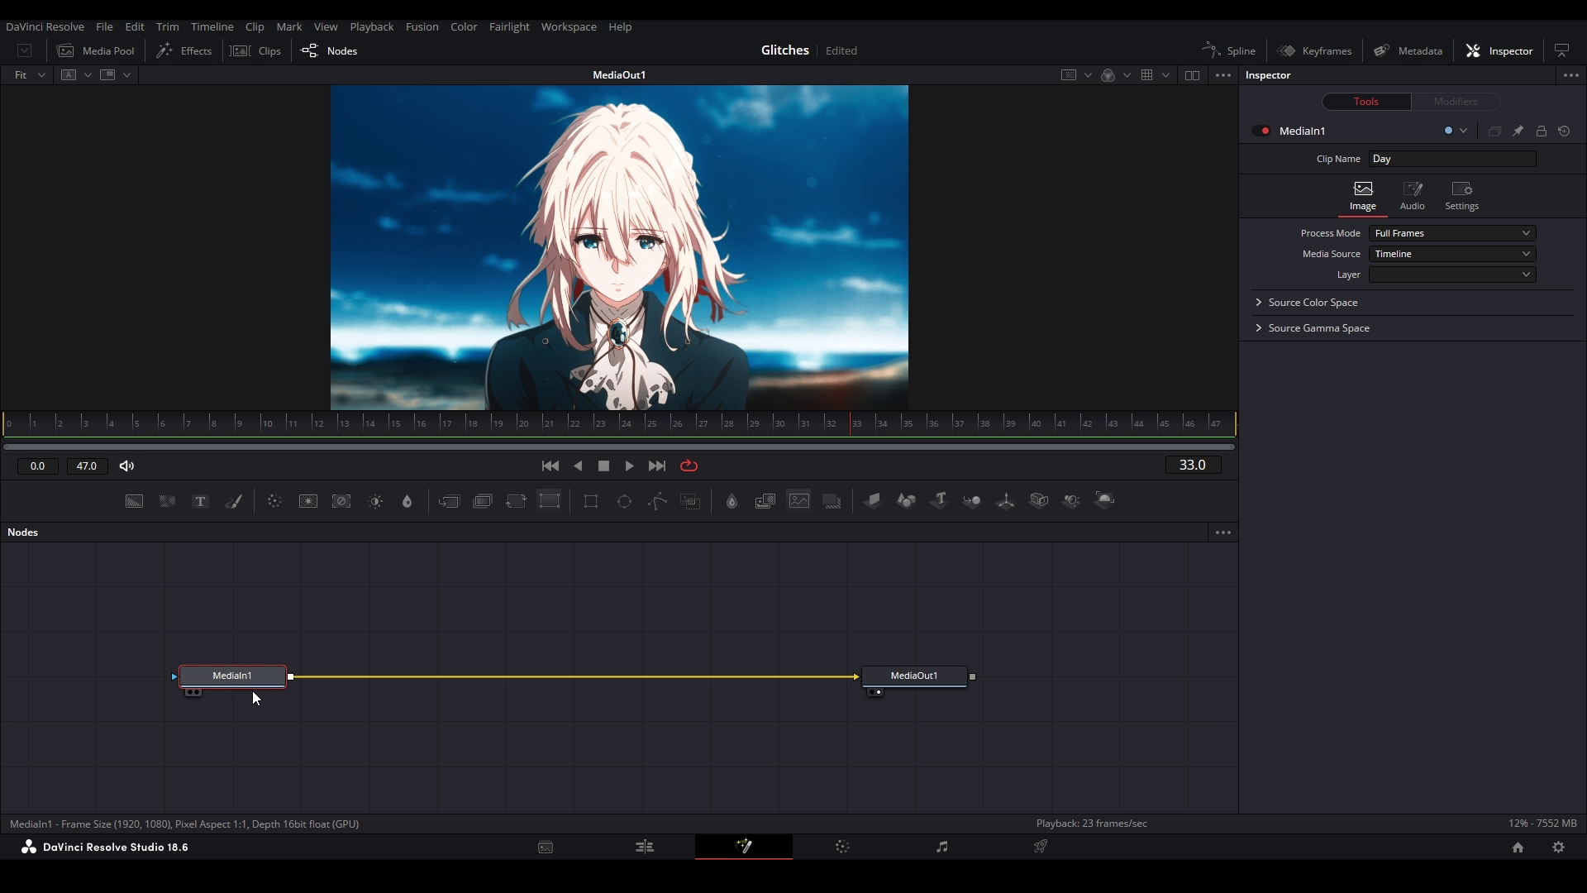
Insert a SuperPolygons node between MediaIn1 and MediaOut1 and play the result from near the start
key(shift+space)
text(super)
drag(109, 413, 58, 422)
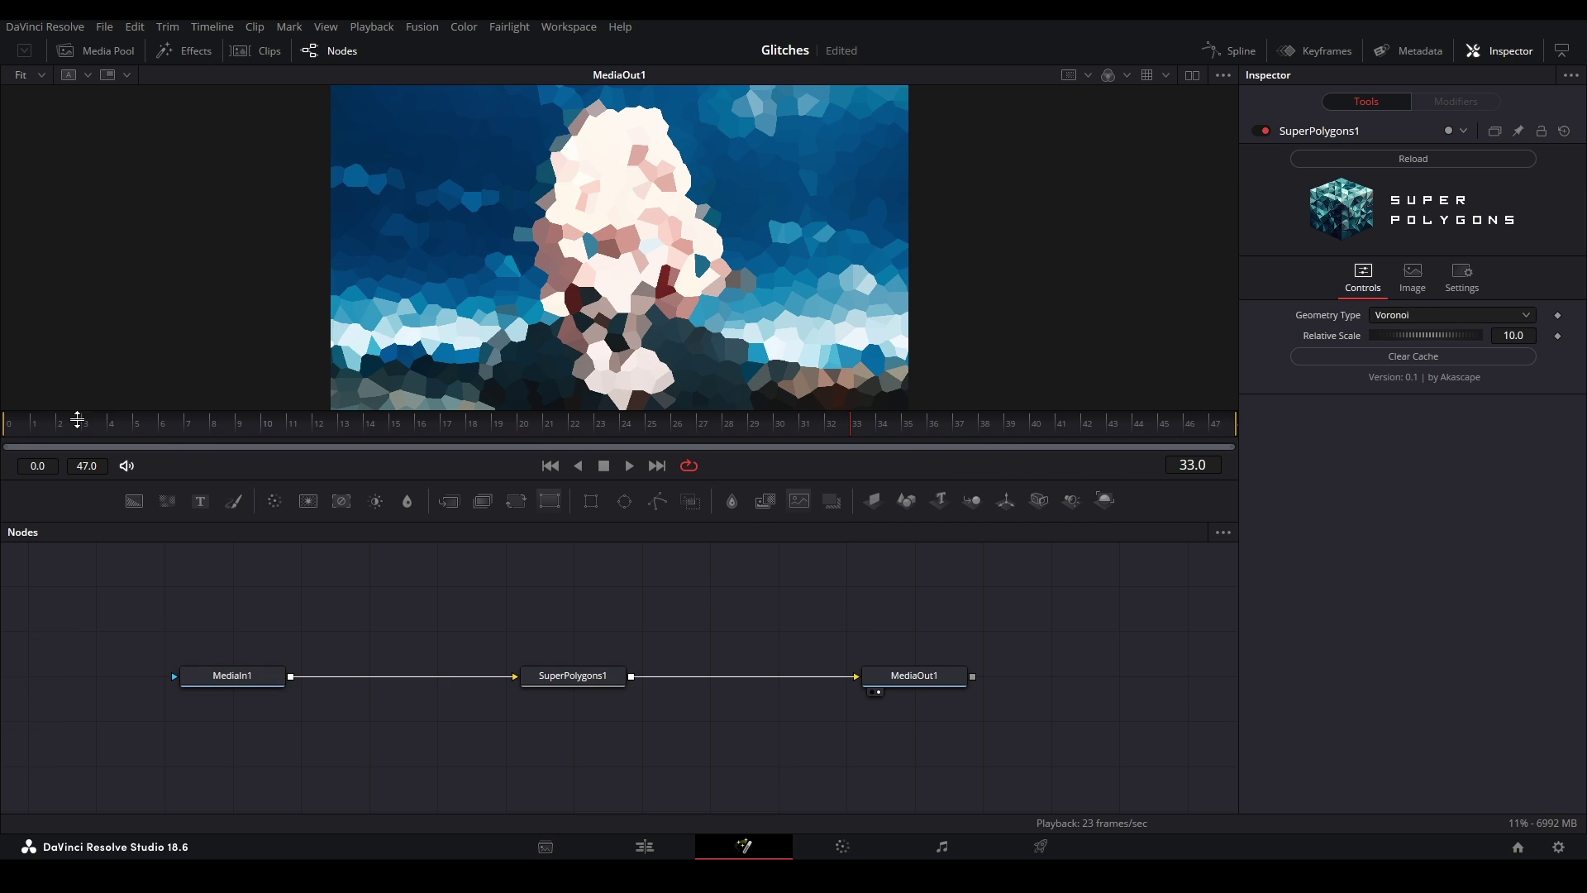
click(15, 428)
key(space)
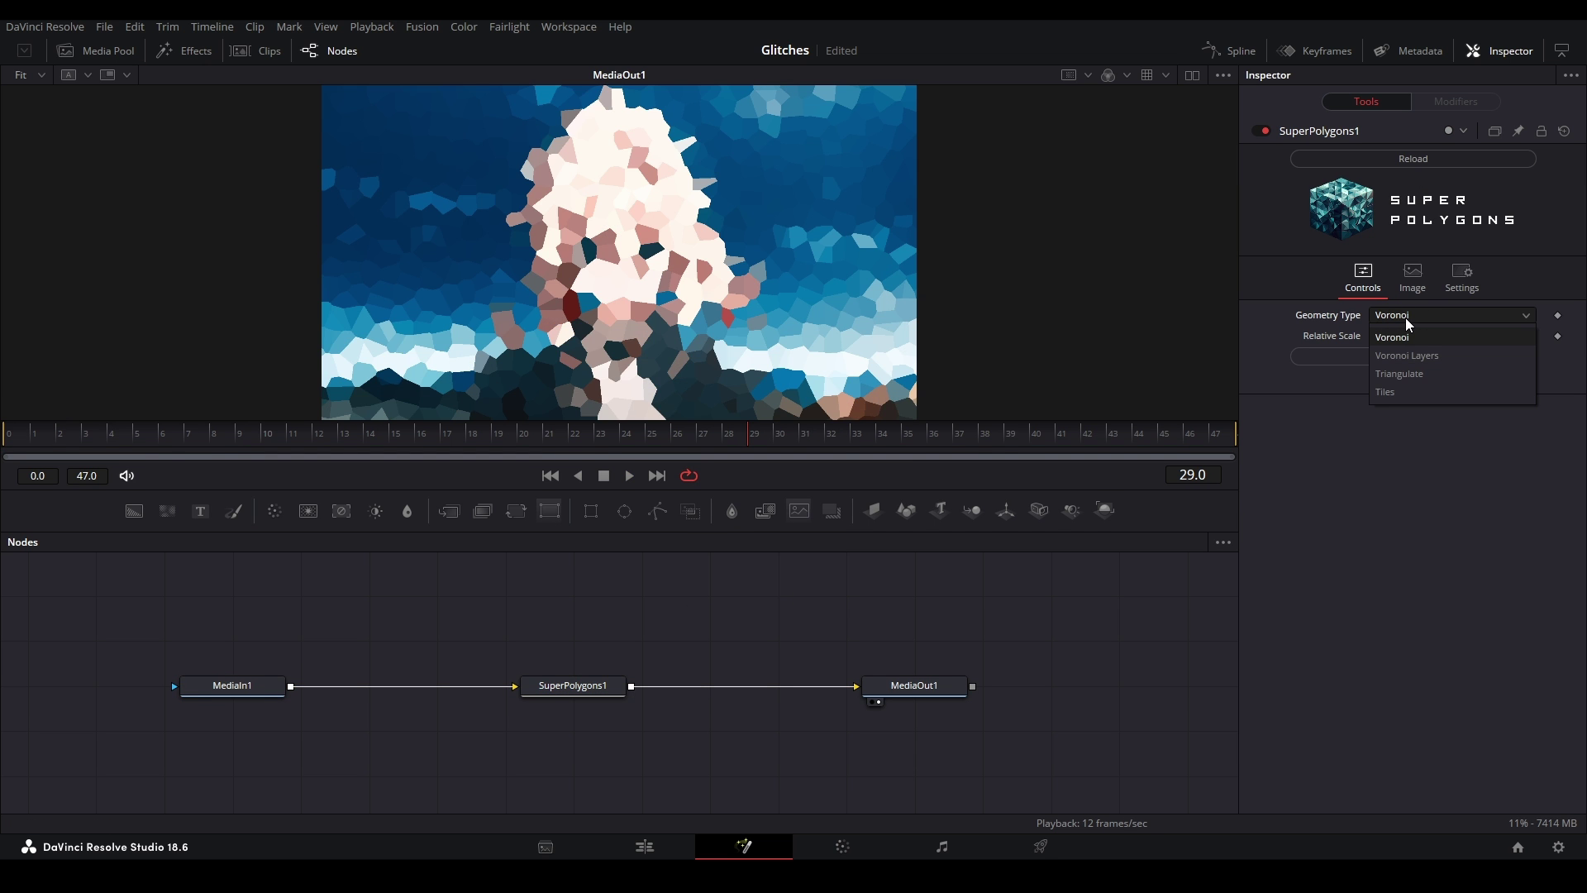
Set SuperPolygons1's Geometry Type to Voronoi Layers and enlarge the viewer area
click(1428, 349)
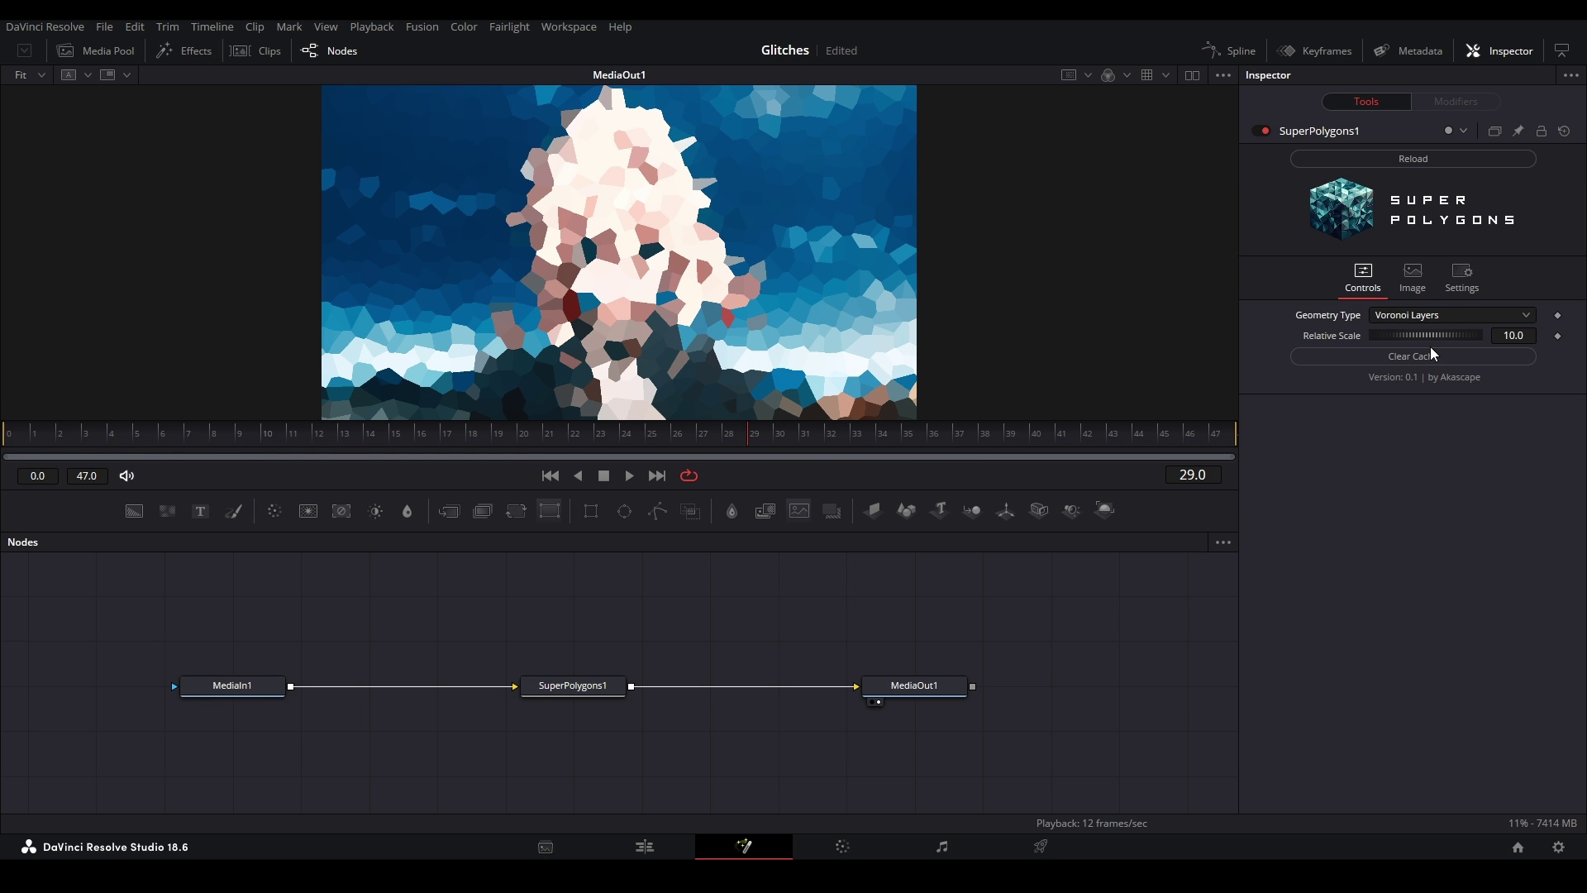
drag(733, 488, 733, 522)
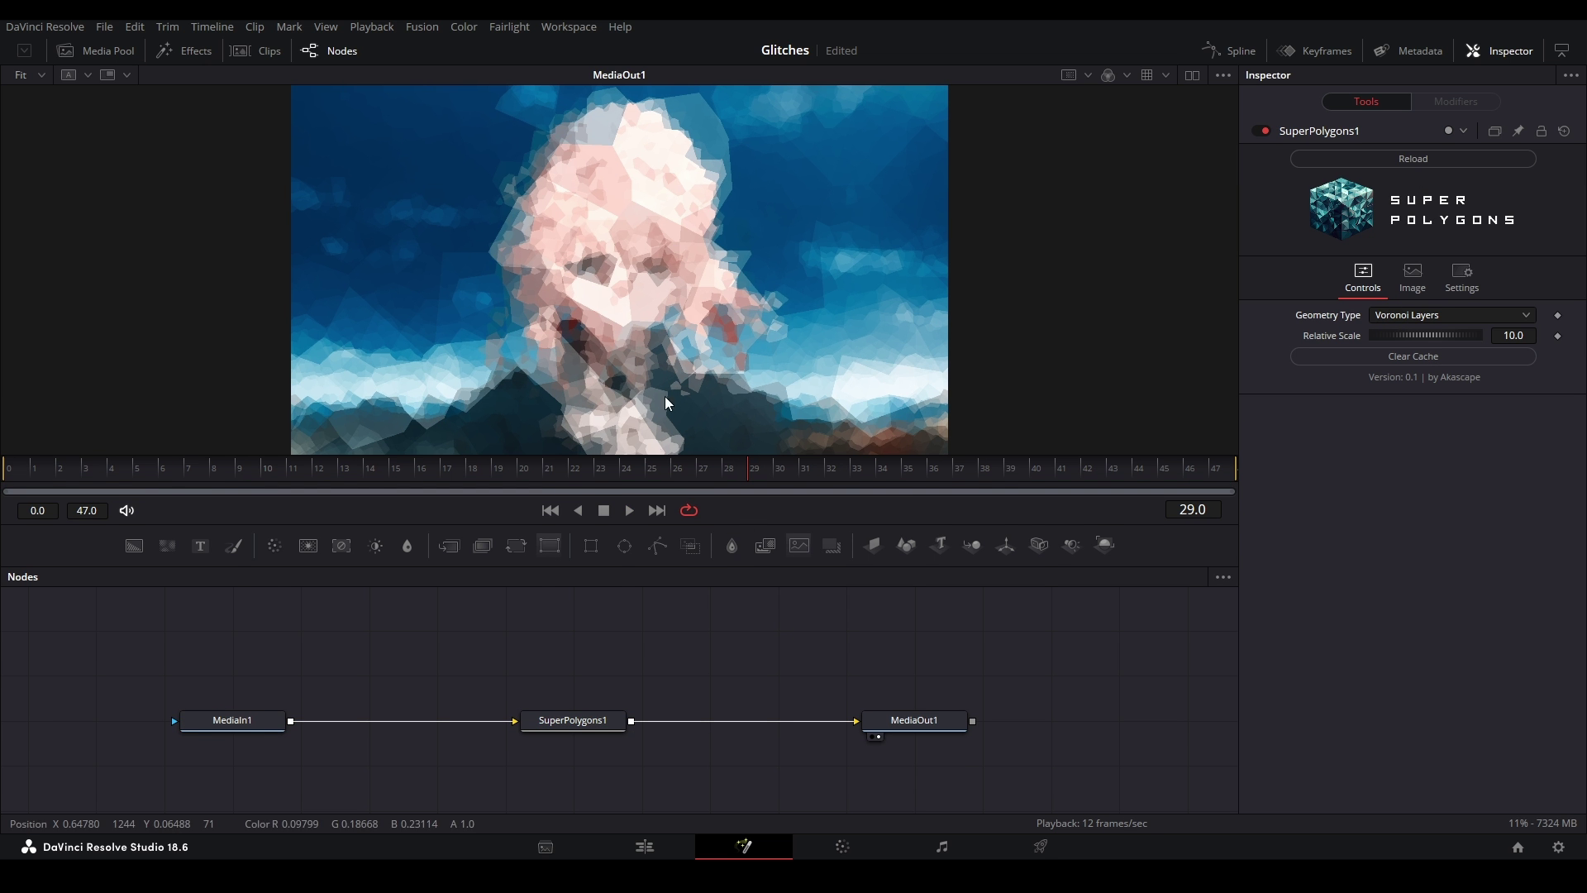
Add an Edge Detect node fed by SuperPolygons1, with Grayscale Edges mode and Edge Width 0.0, and show it in the viewer
click(565, 626)
key(shift+space)
text(ewdger)
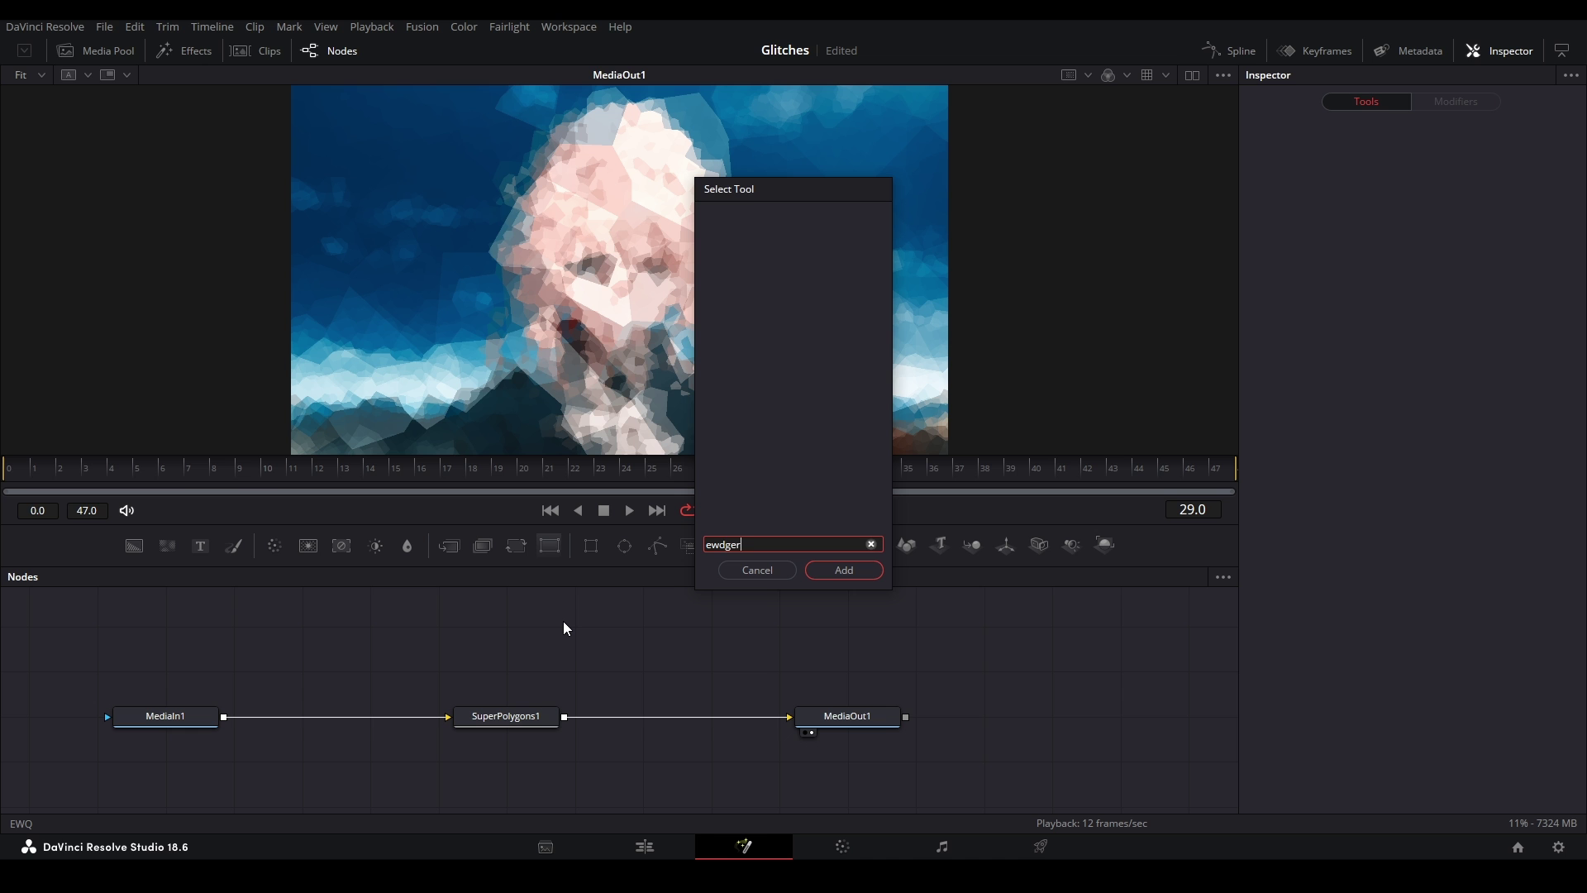
key(BackSpace)
key(BackSpace)
key(BackSpace)
key(BackSpace)
key(BackSpace)
key(BackSpace)
text(edge)
key(Return)
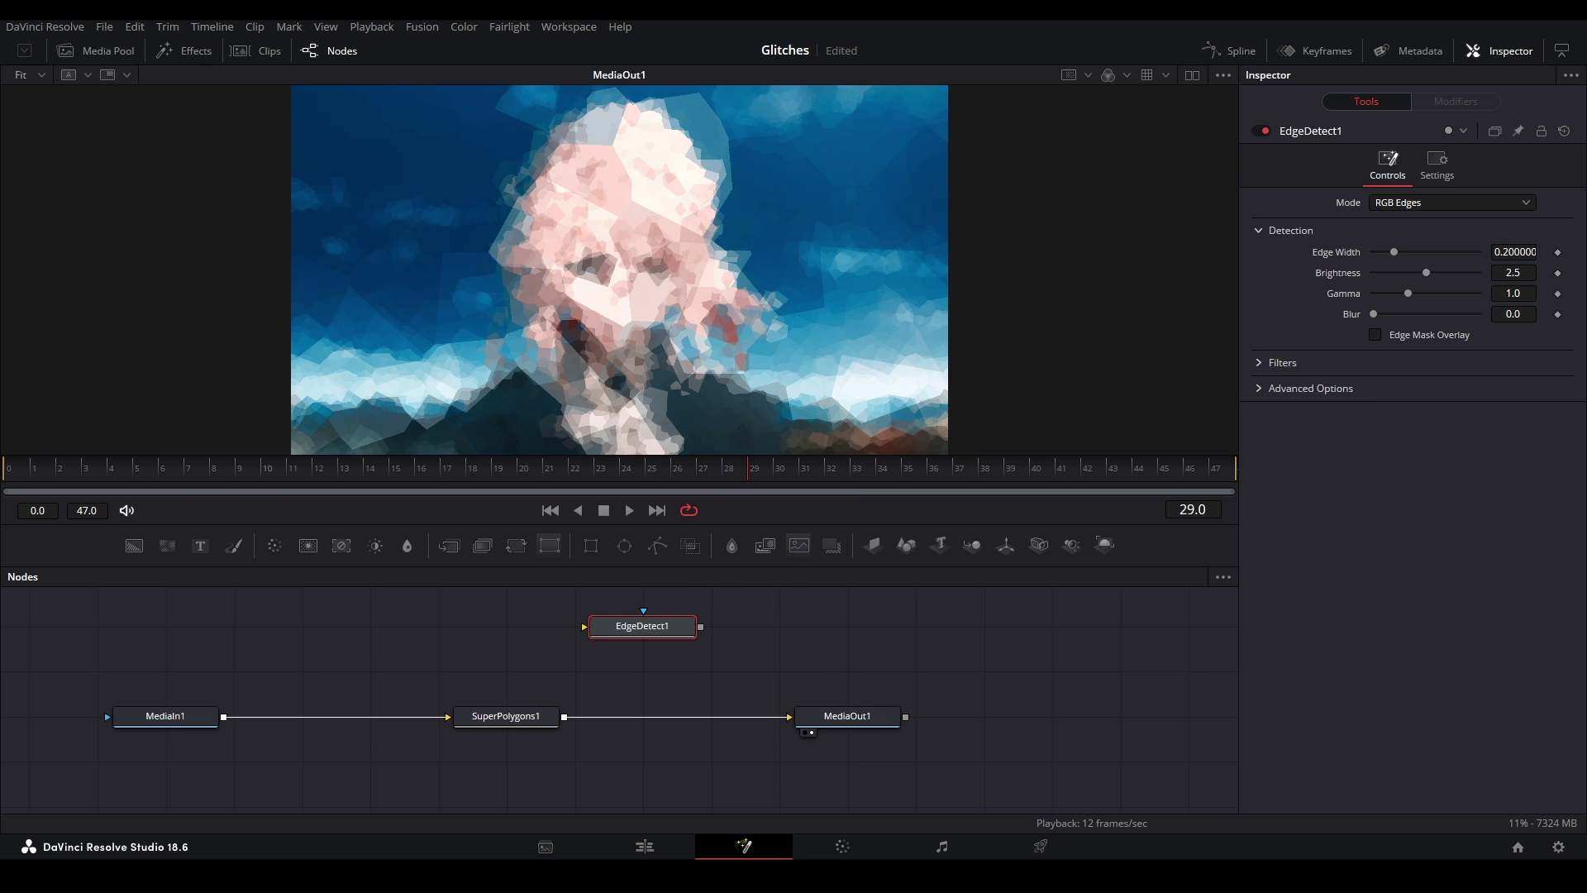
drag(564, 716, 583, 626)
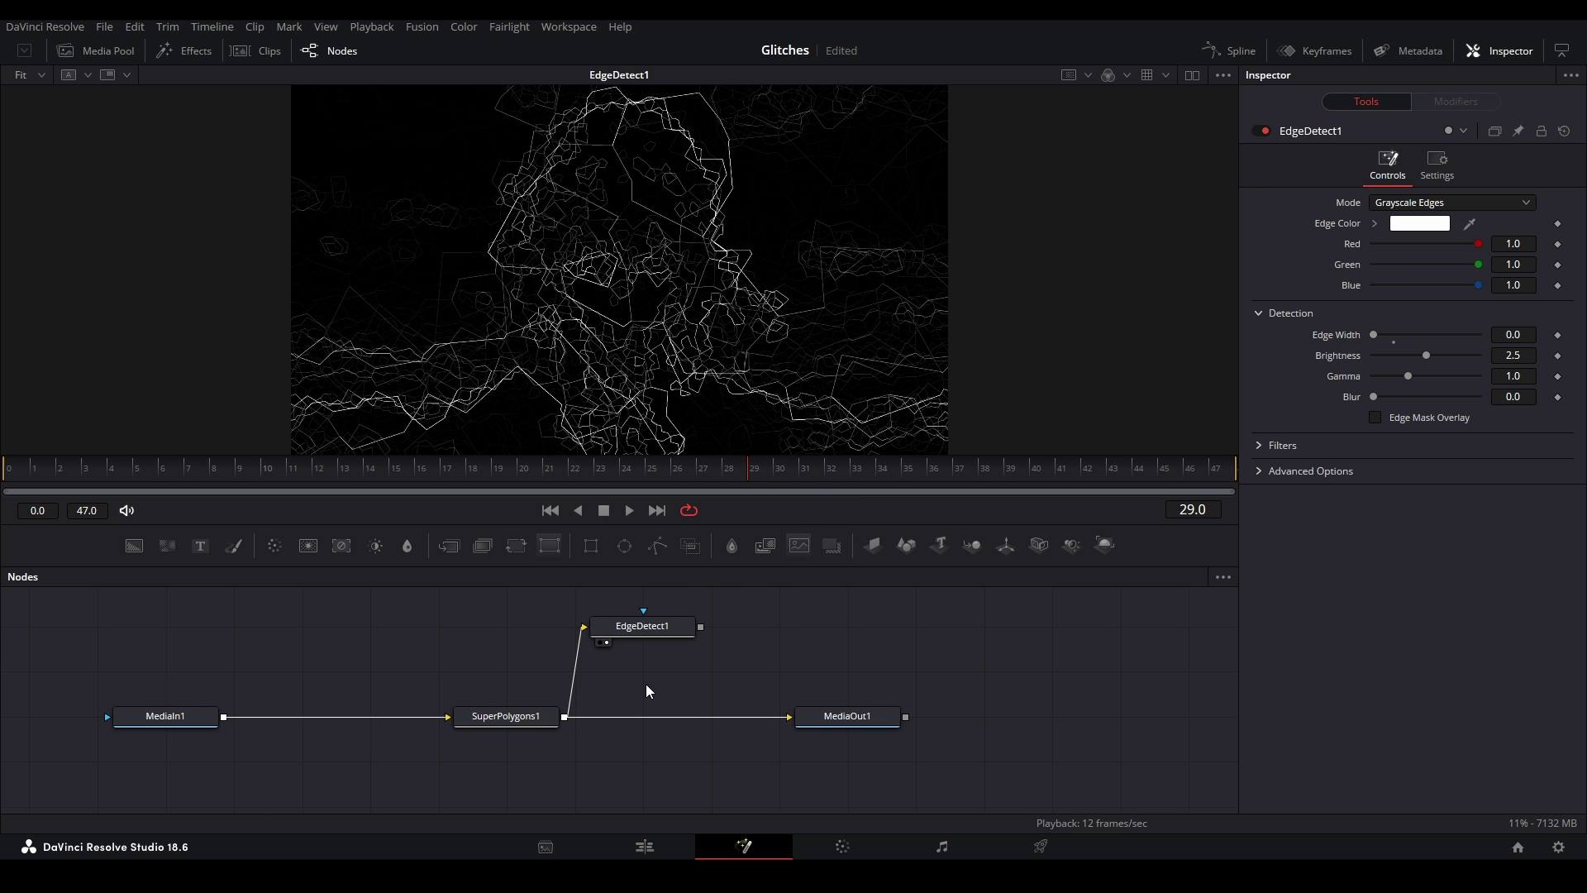
Add a Merge node with MediaIn1 as background and EdgeDetect1 as foreground, and show it in the viewer
double_click(449, 546)
key(ctrl+z)
drag(224, 717, 711, 656)
key(1)
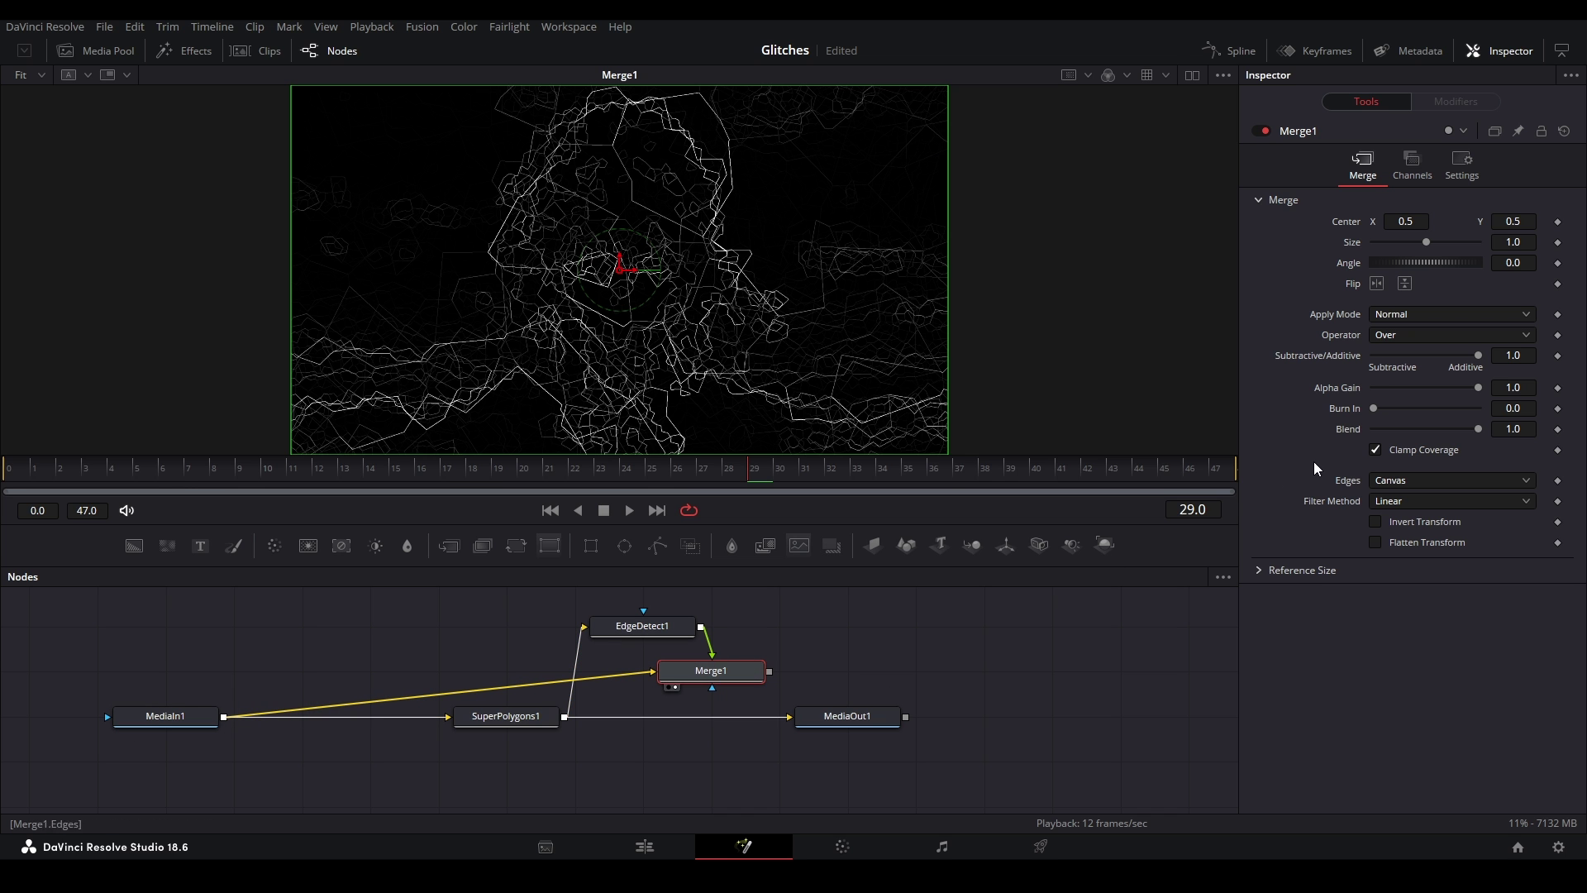
Insert a Blur node between EdgeDetect1 and Merge1 with Blur Size 5.5, moving EdgeDetect1 up to make room
drag(647, 632, 646, 588)
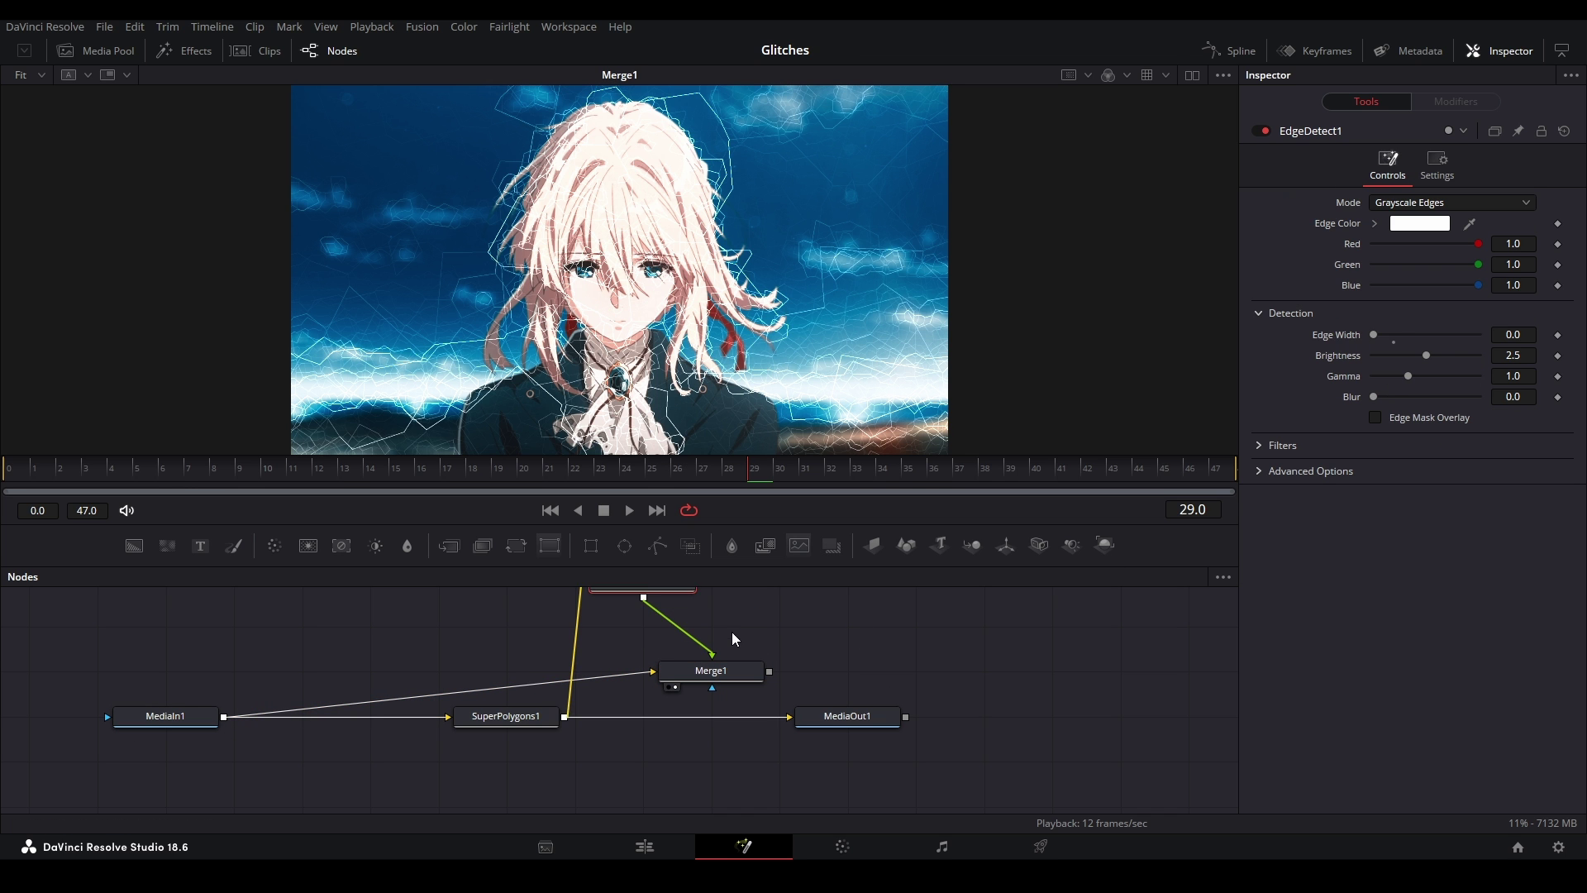
click(407, 545)
drag(1375, 265, 1377, 264)
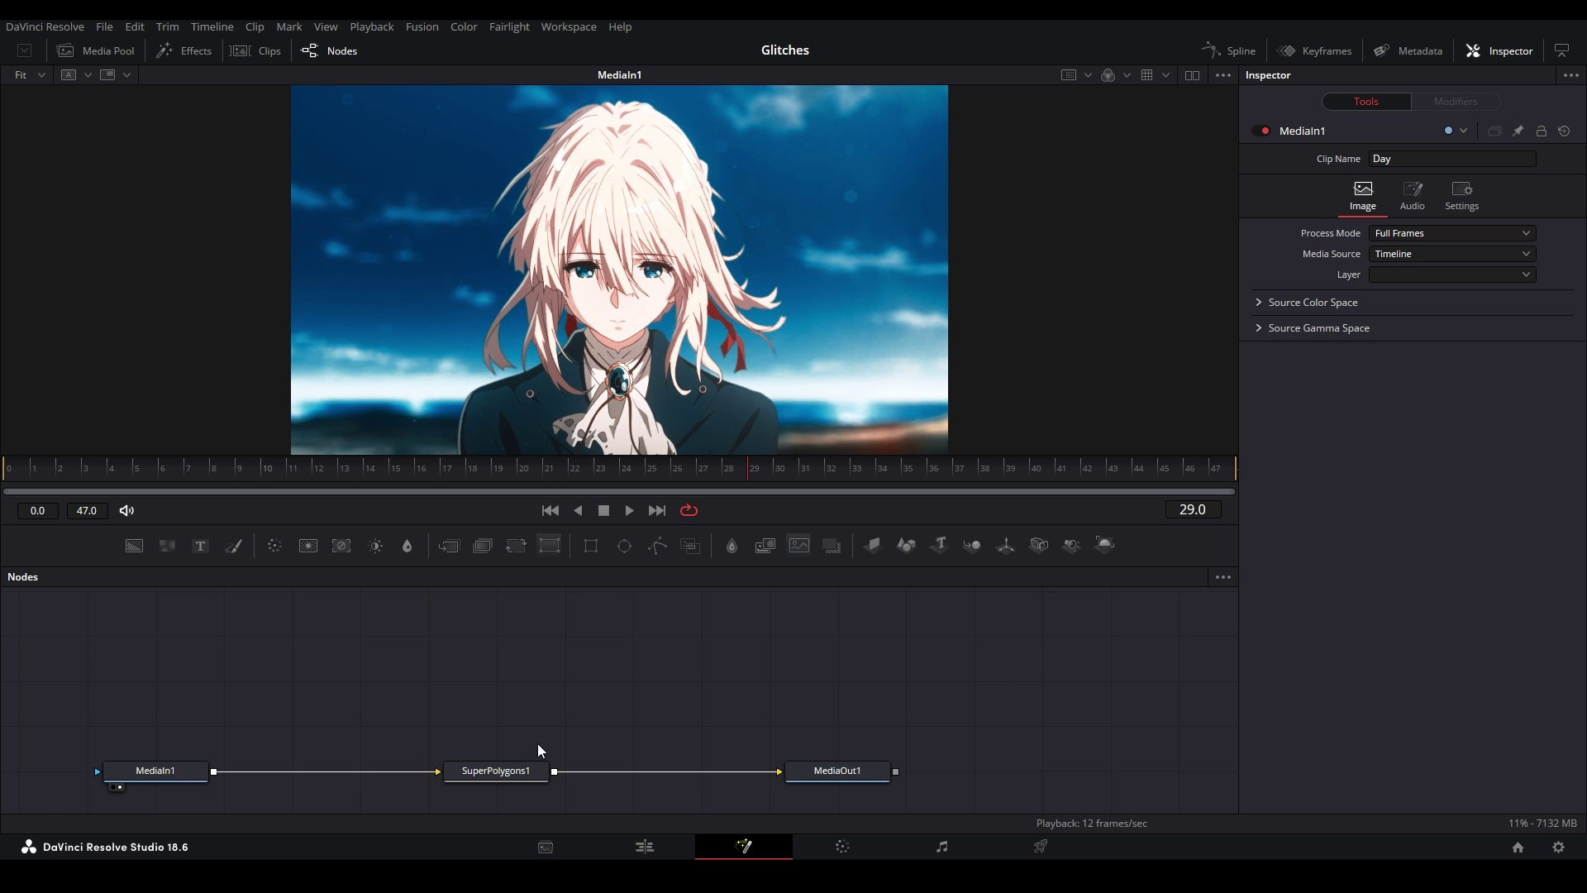
View SuperPolygons1 without the edge nodes, set its Relative Scale to 19.5 and switch its Geometry Type to Voronoi
click(538, 769)
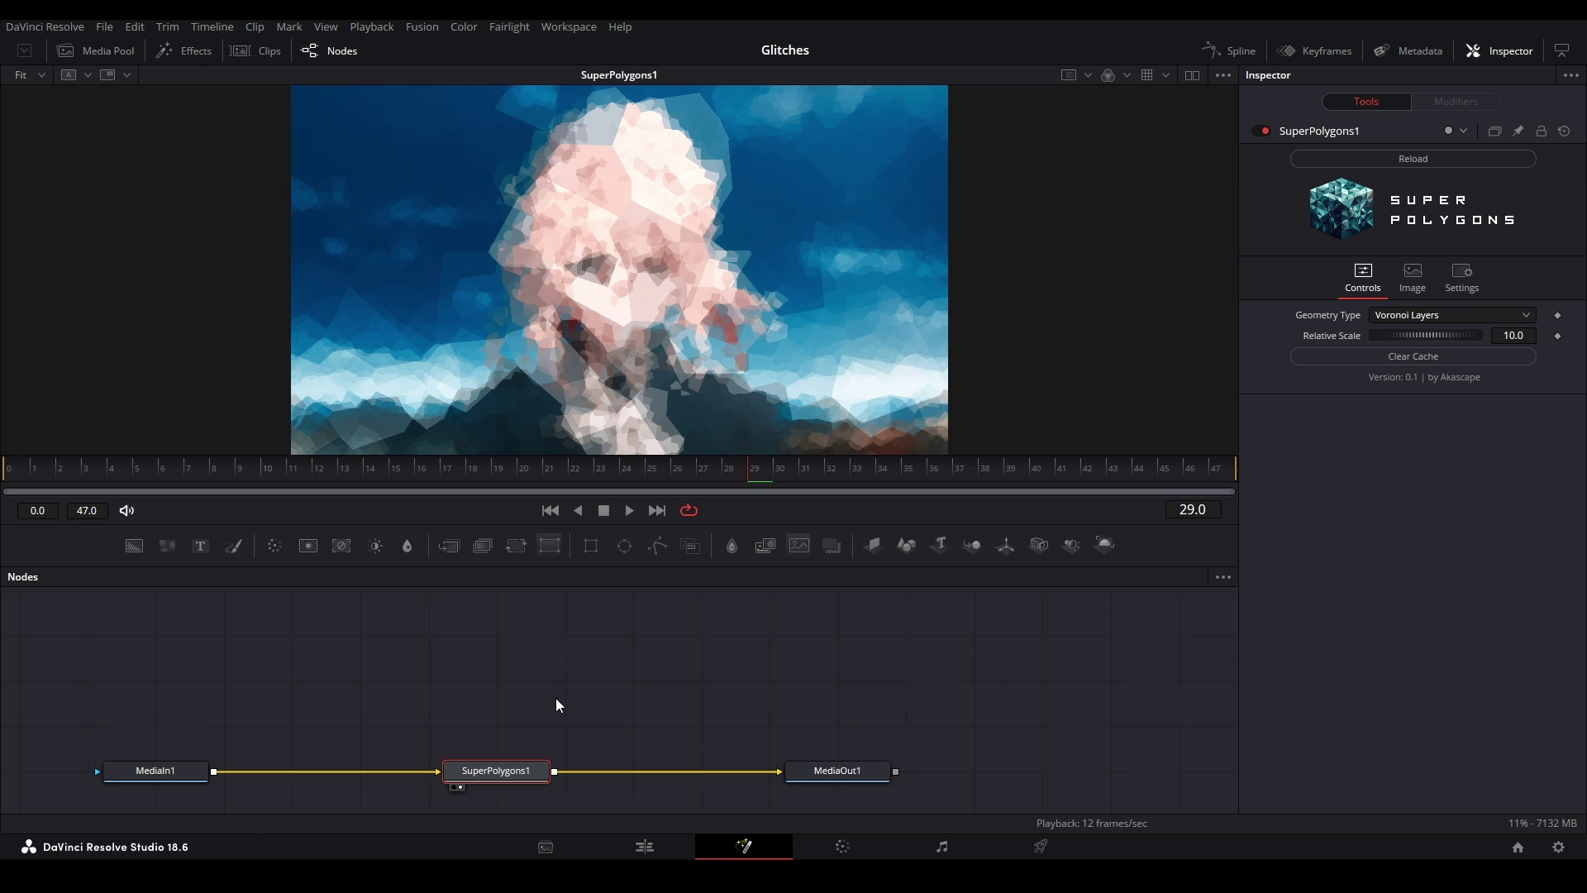
drag(558, 705, 549, 670)
drag(1462, 334, 796, 390)
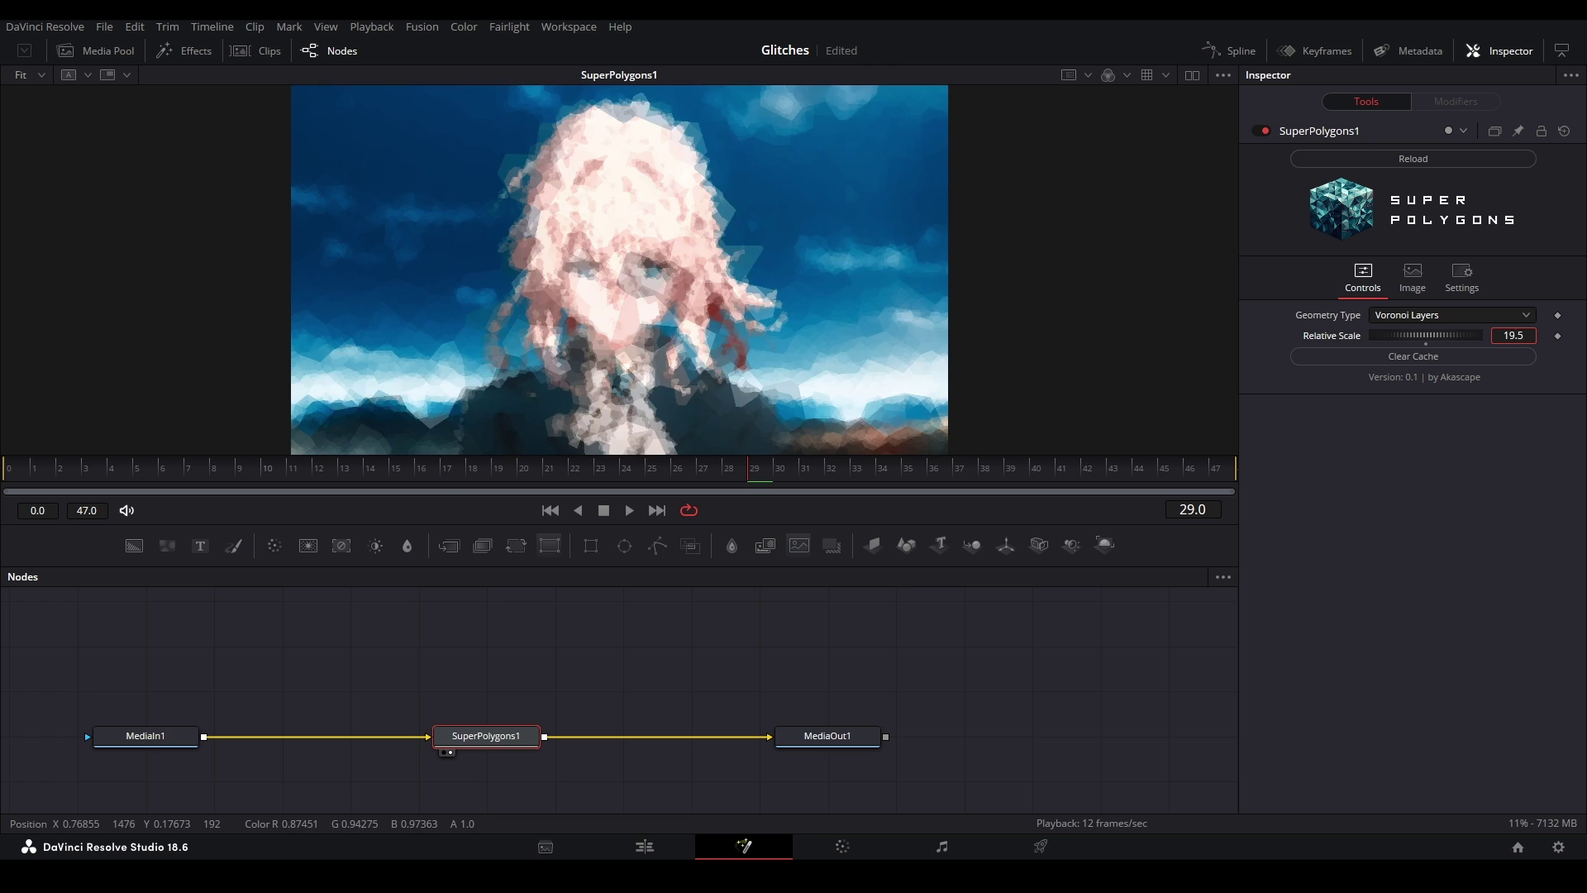
click(1430, 316)
click(1432, 336)
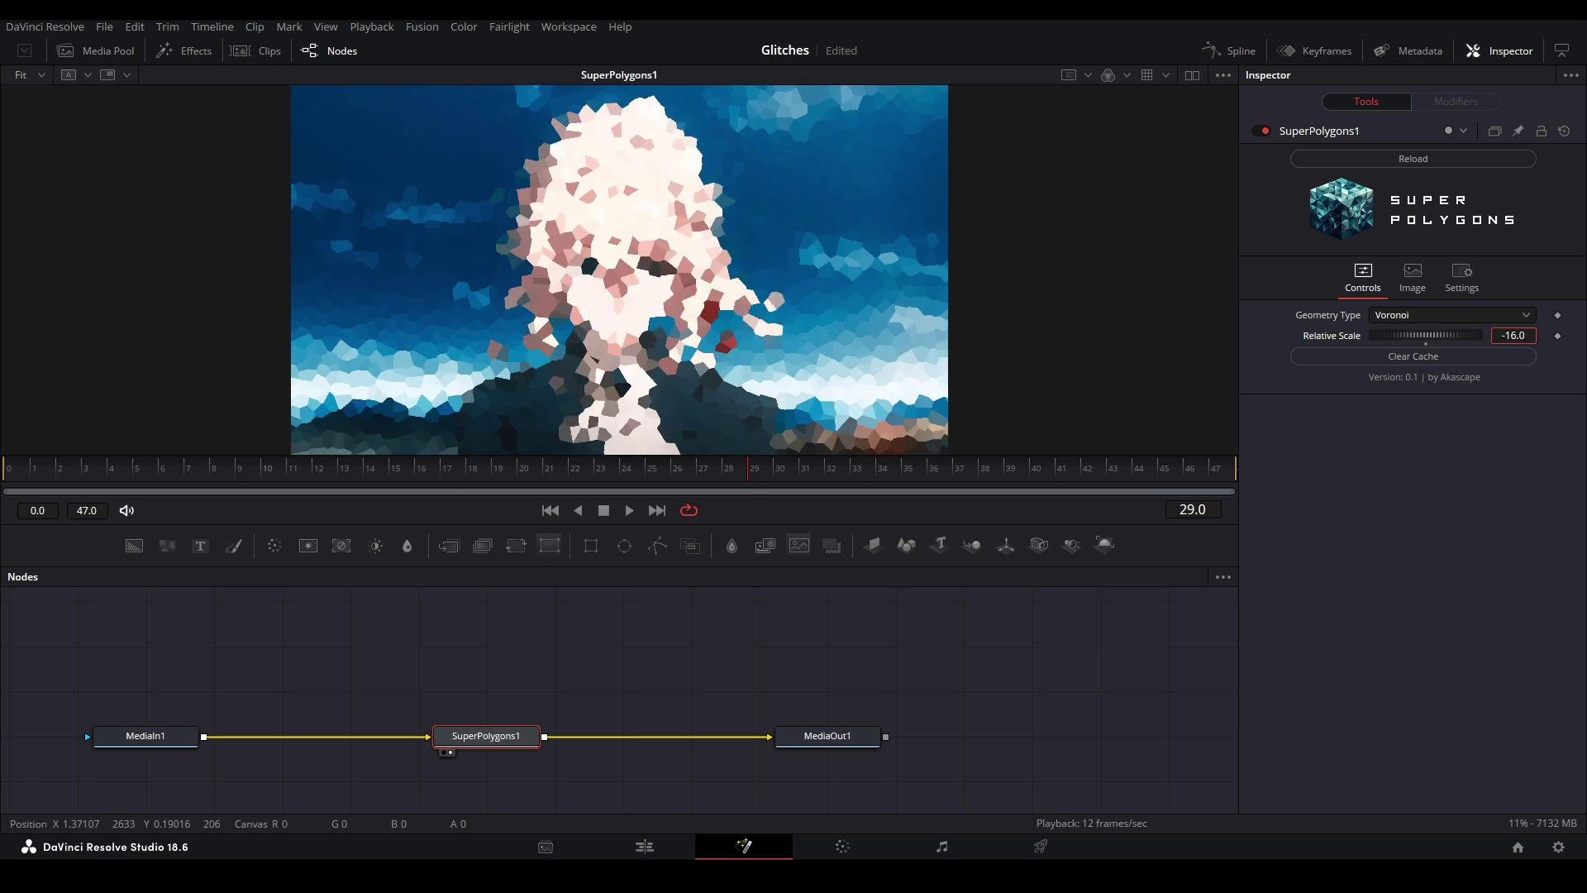
Set SuperPolygons1's Geometry Type to Triangulate and Relative Scale to 25.9, play the clip and return to frame 0
click(1447, 315)
click(1422, 374)
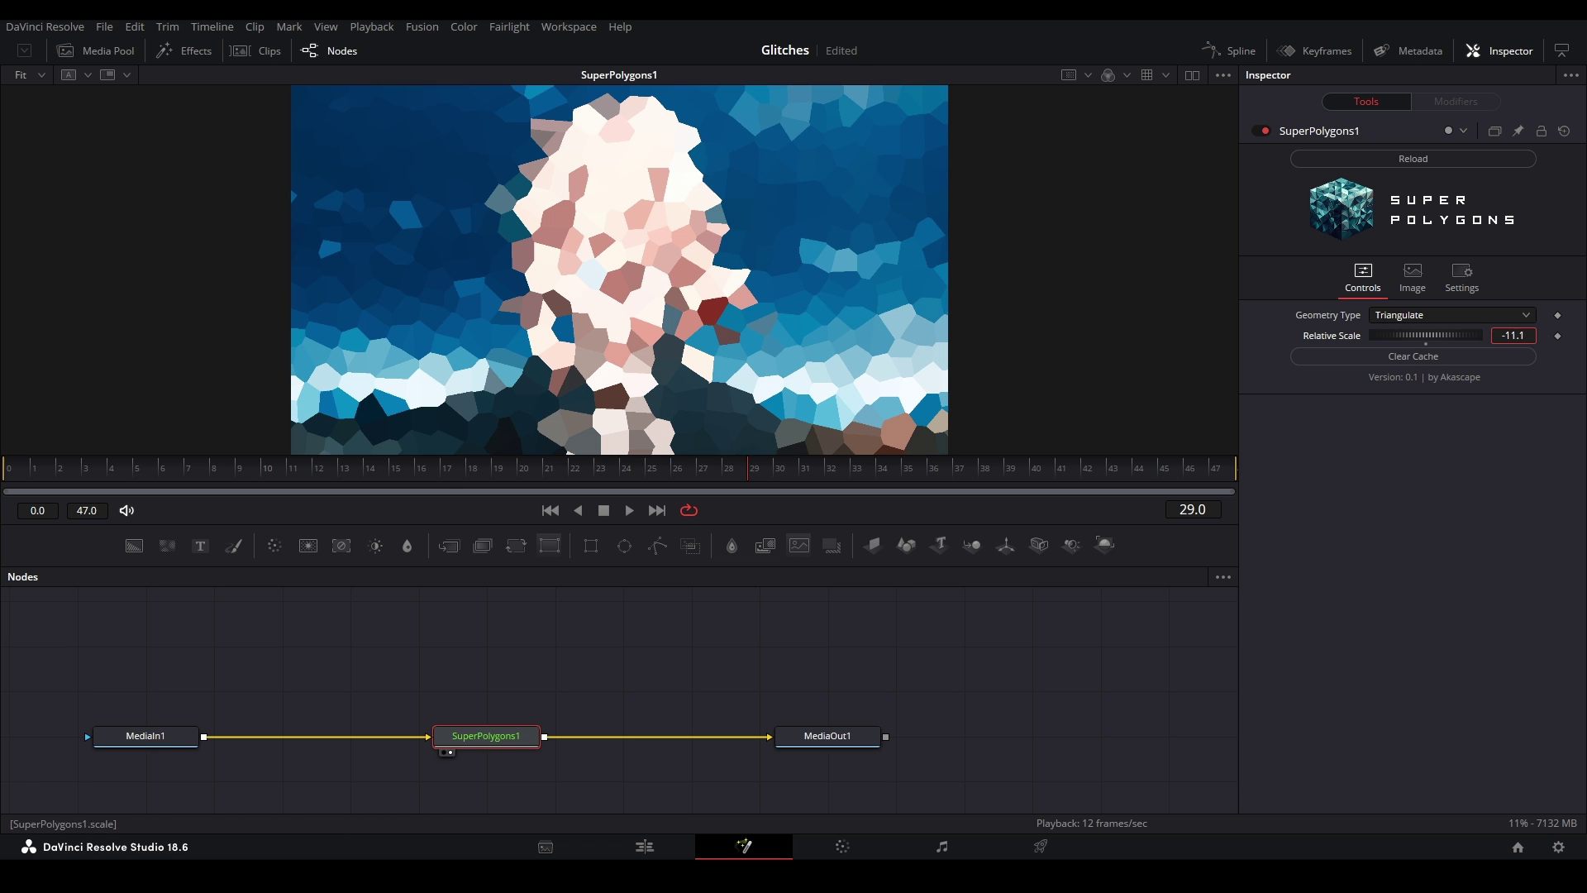
drag(1513, 336, 1546, 336)
click(824, 631)
key(space)
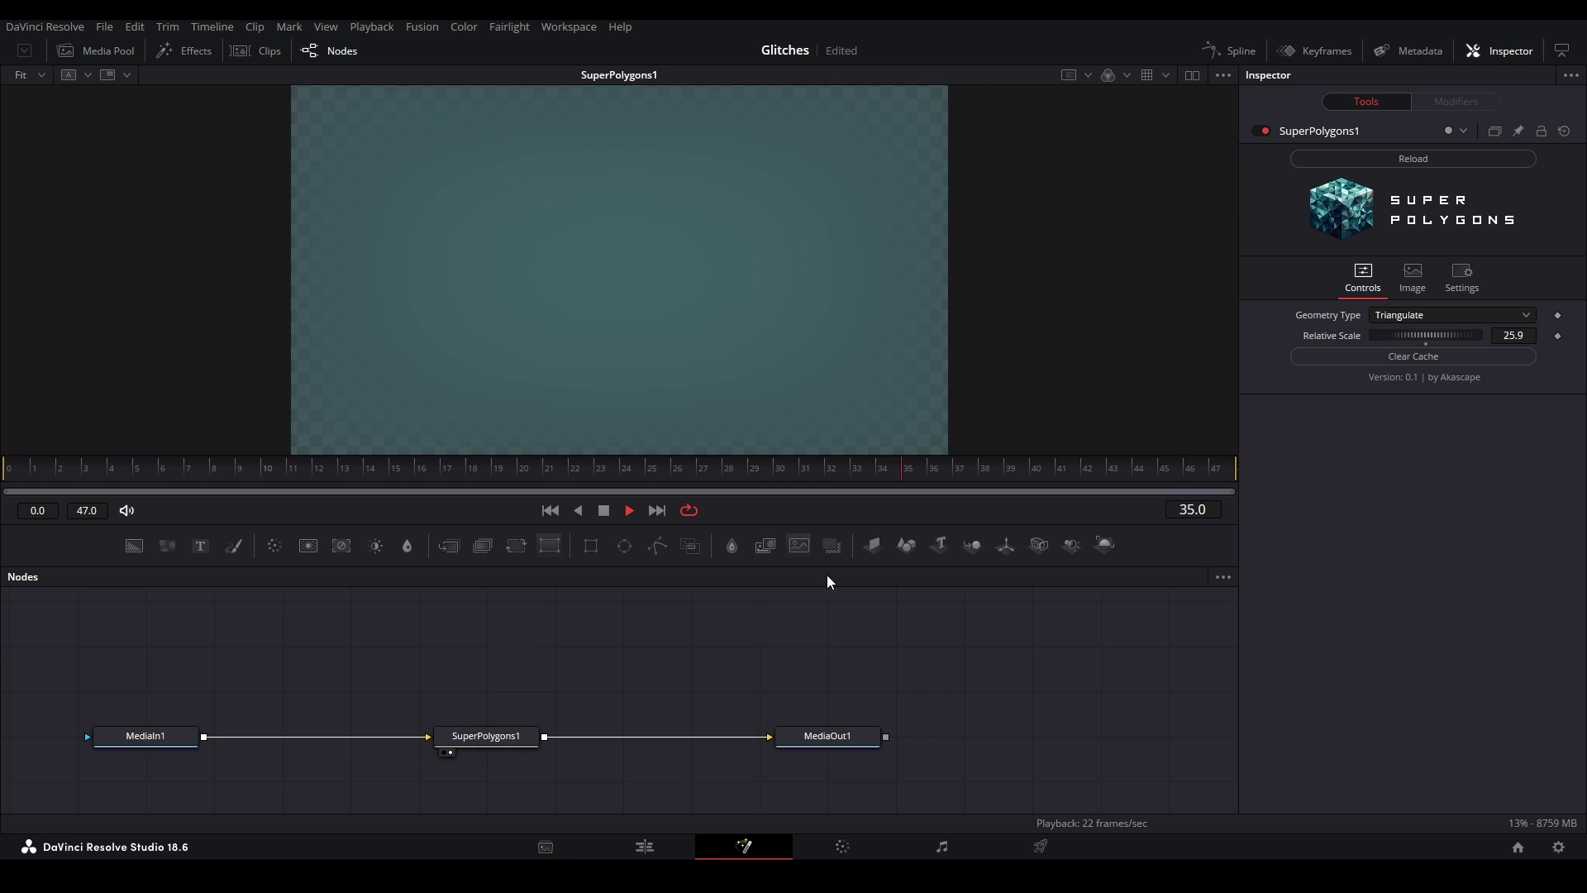
drag(524, 471, 5, 476)
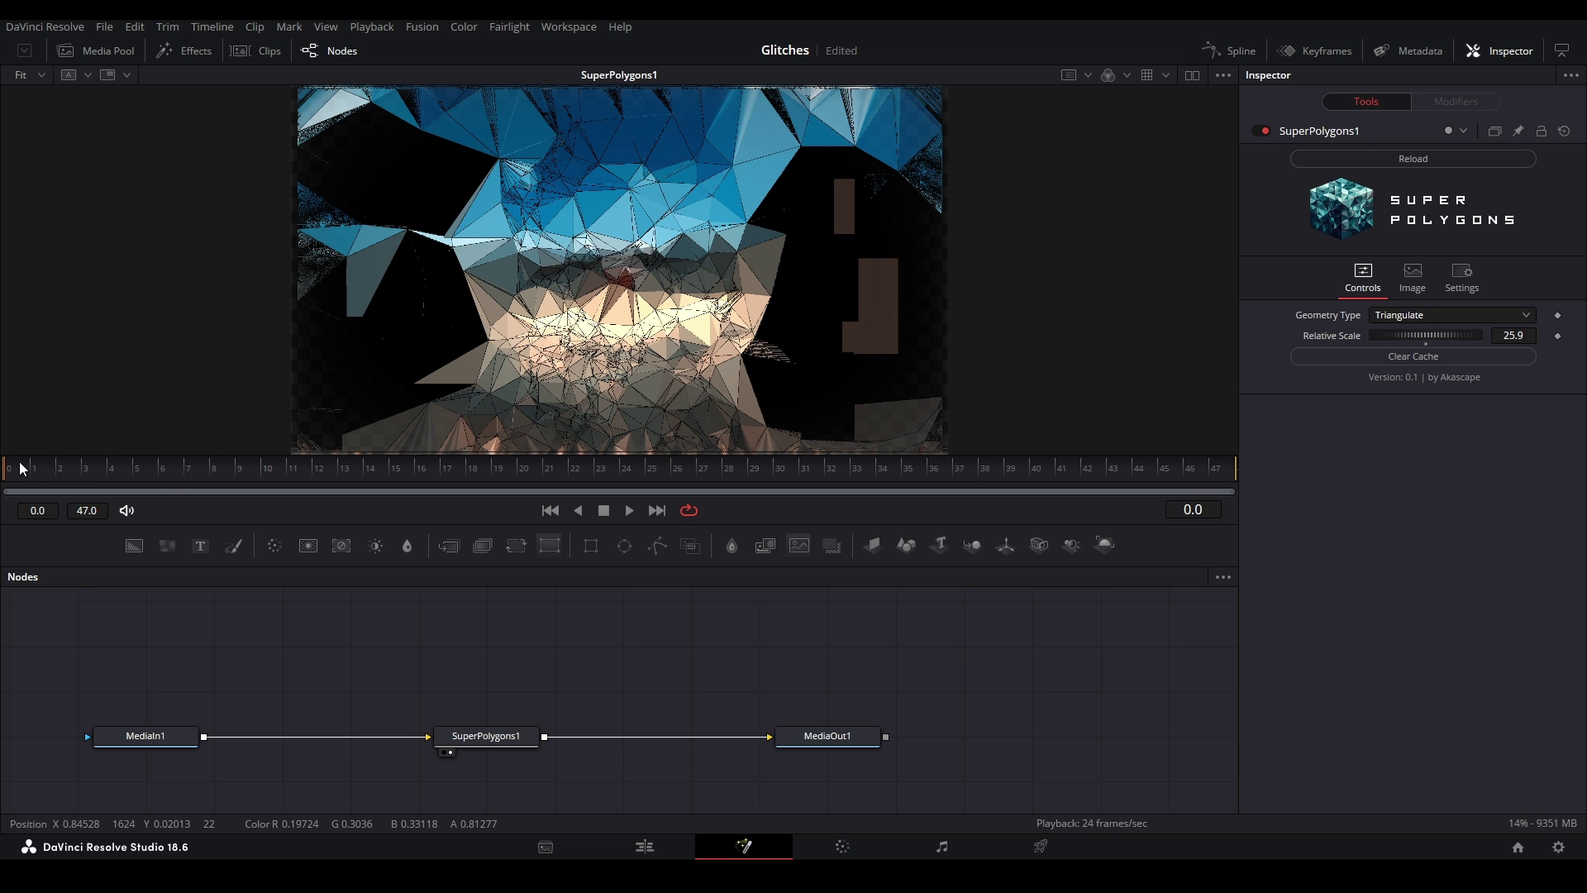
Clear the SuperPolygons1 cache, play and scrub through to frame 38, and clear the cache again
click(1389, 354)
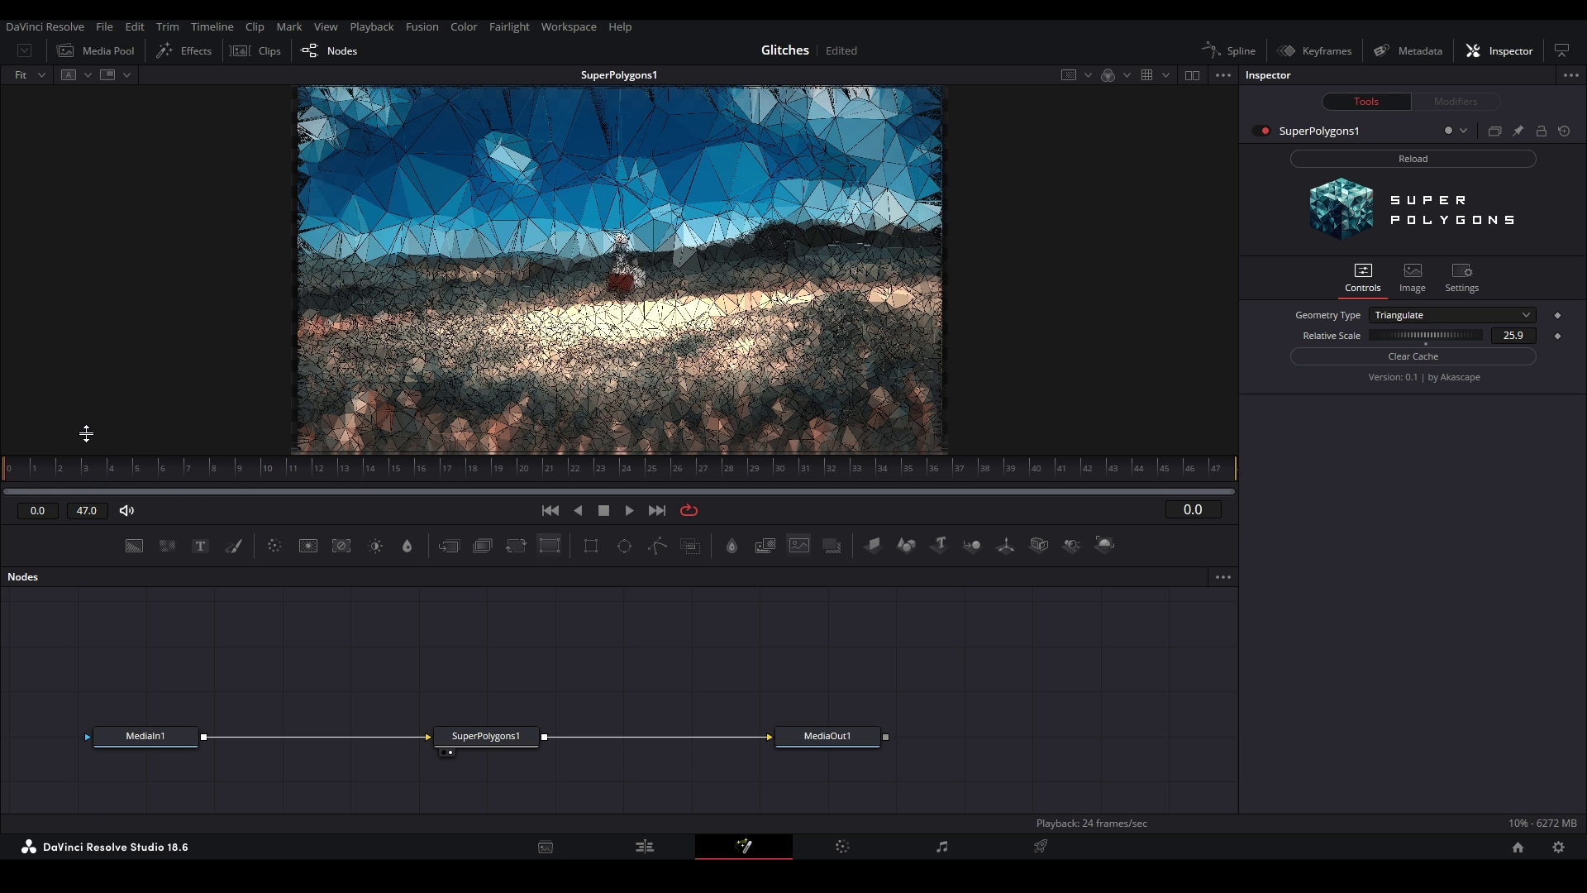
key(space)
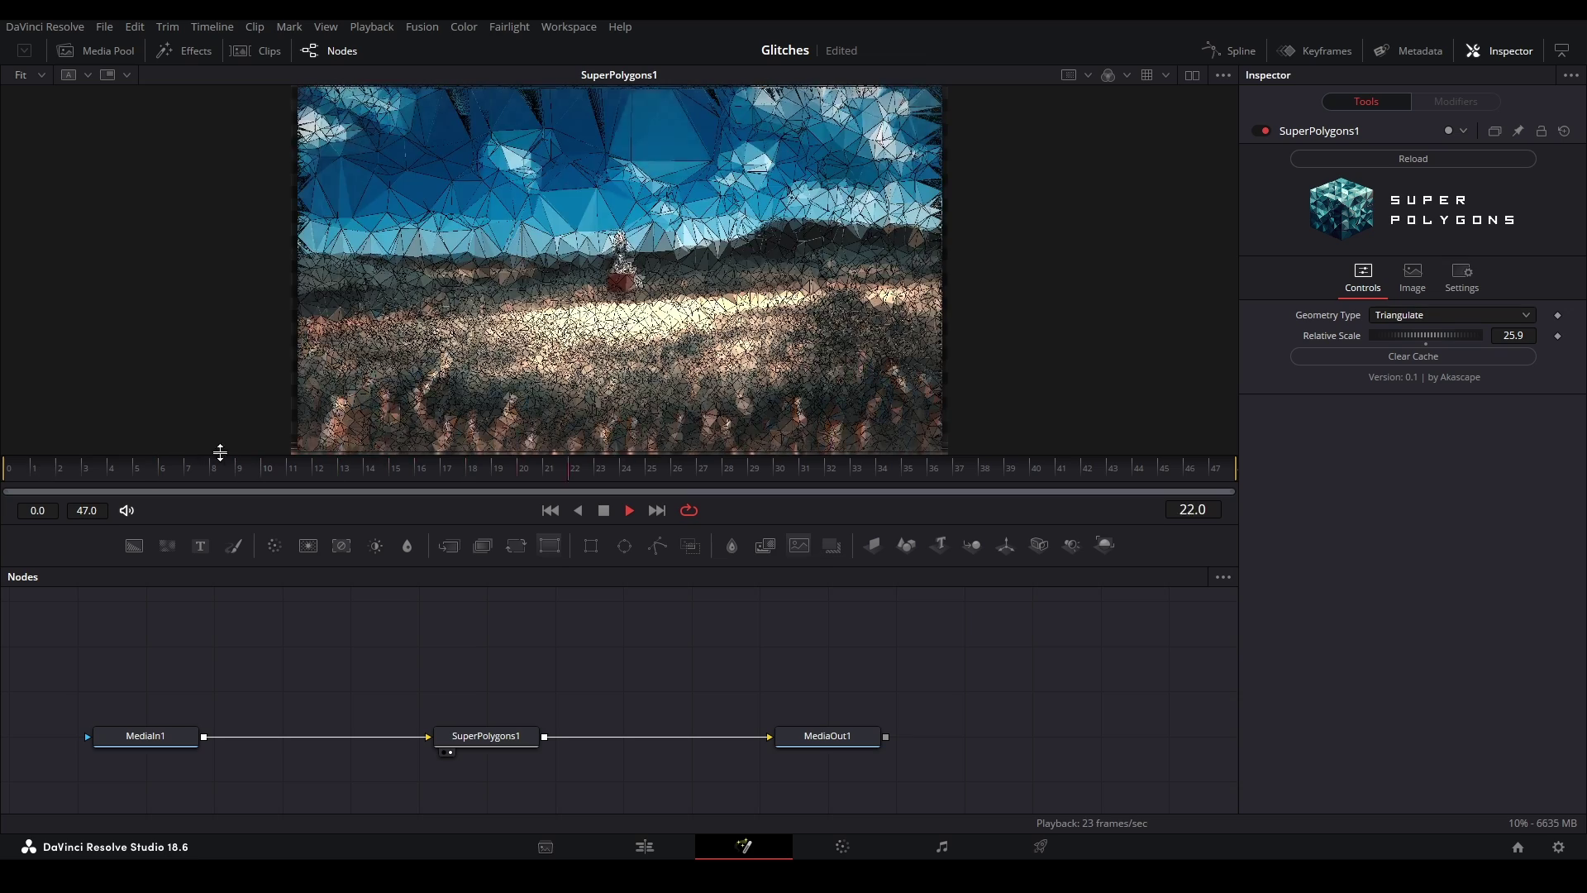
drag(657, 465, 982, 483)
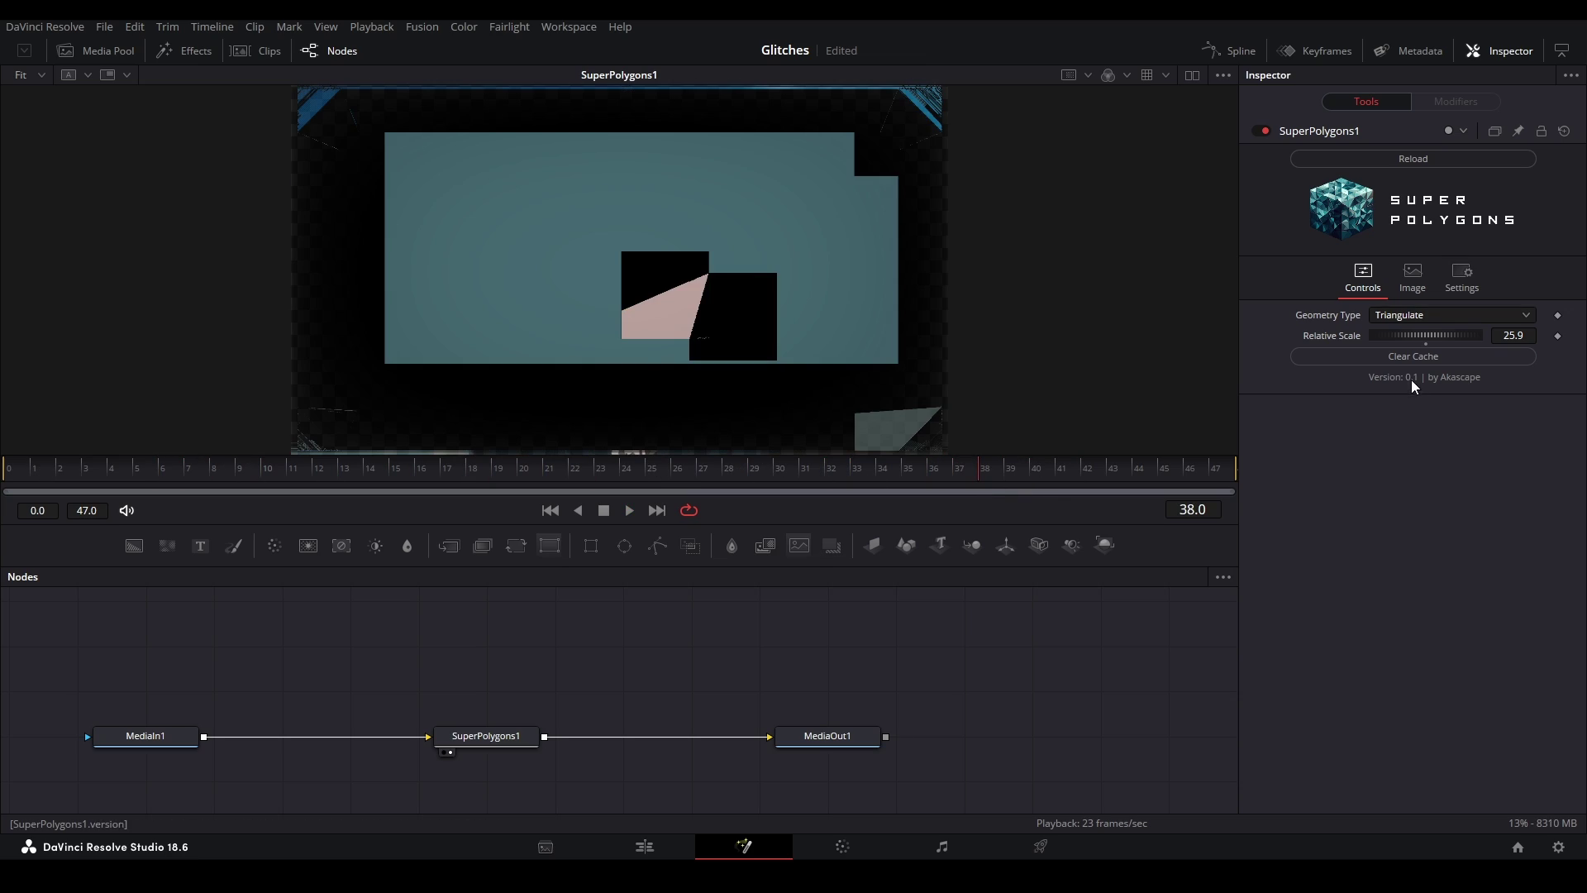
click(1402, 356)
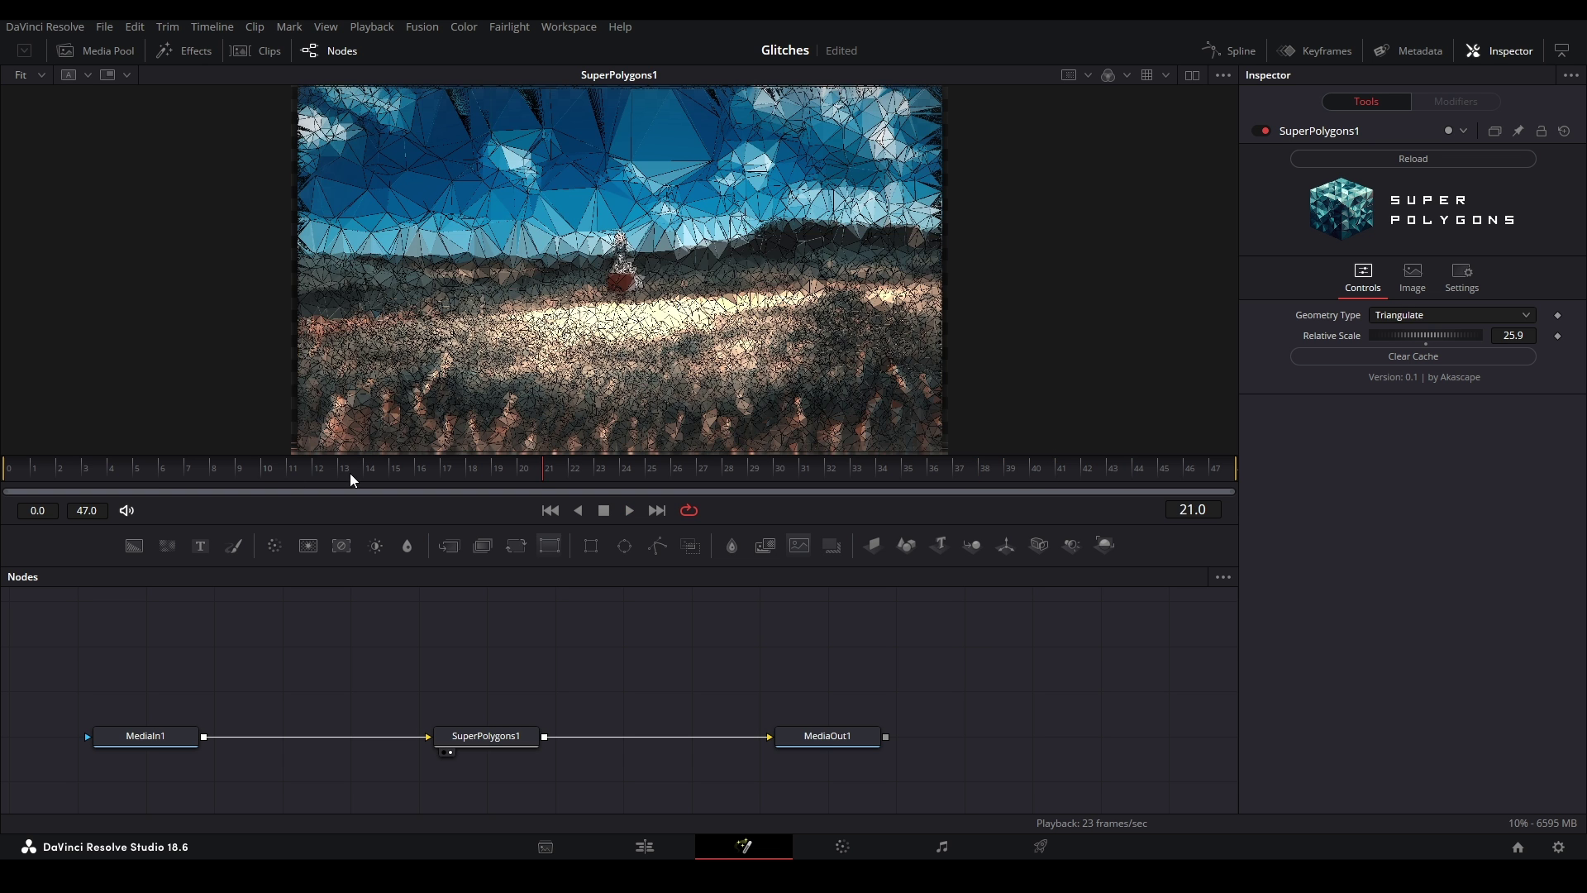
Set SuperPolygons1's Geometry Type to Tiles and adjust its Relative Scale
click(1434, 317)
click(1397, 393)
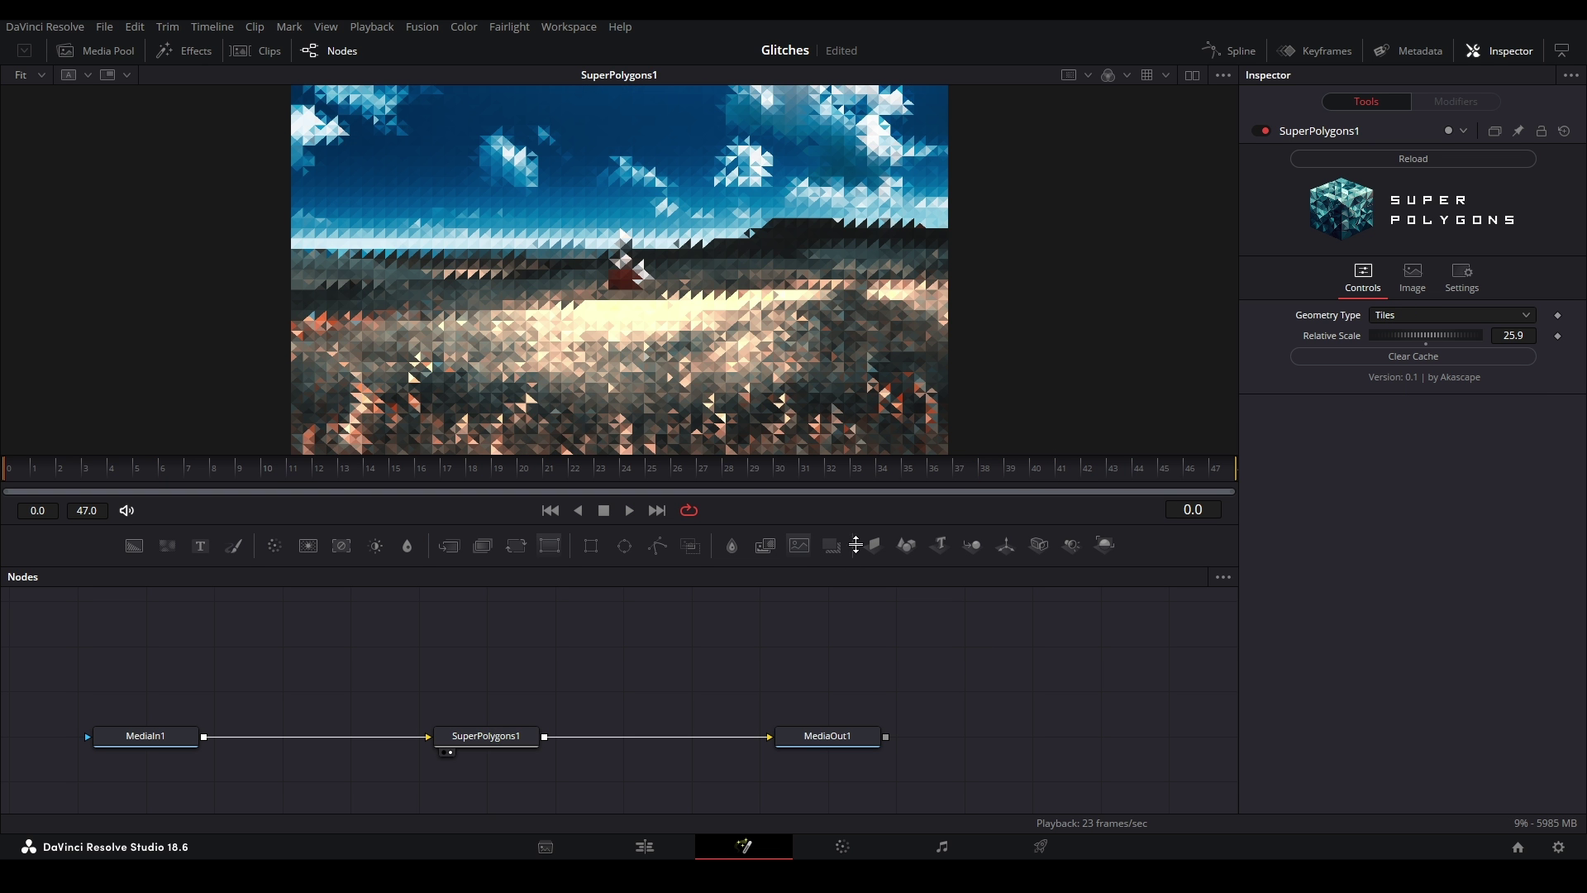
mouse_move(1449, 335)
mouse_down()
mouse_move(1485, 335)
mouse_move(1417, 335)
mouse_move(1474, 335)
mouse_up()
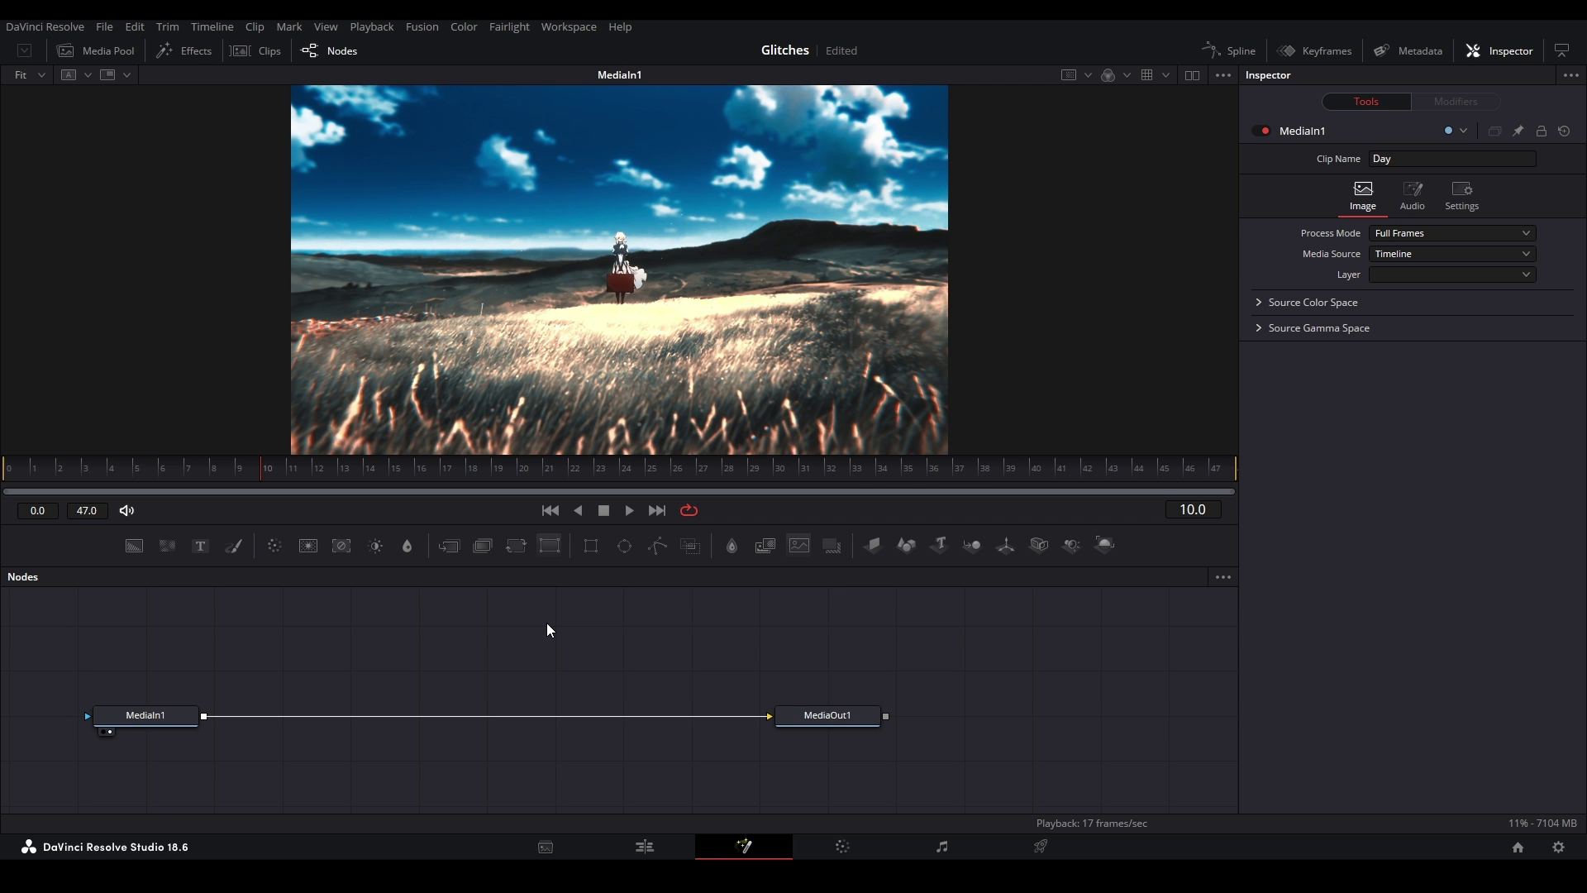